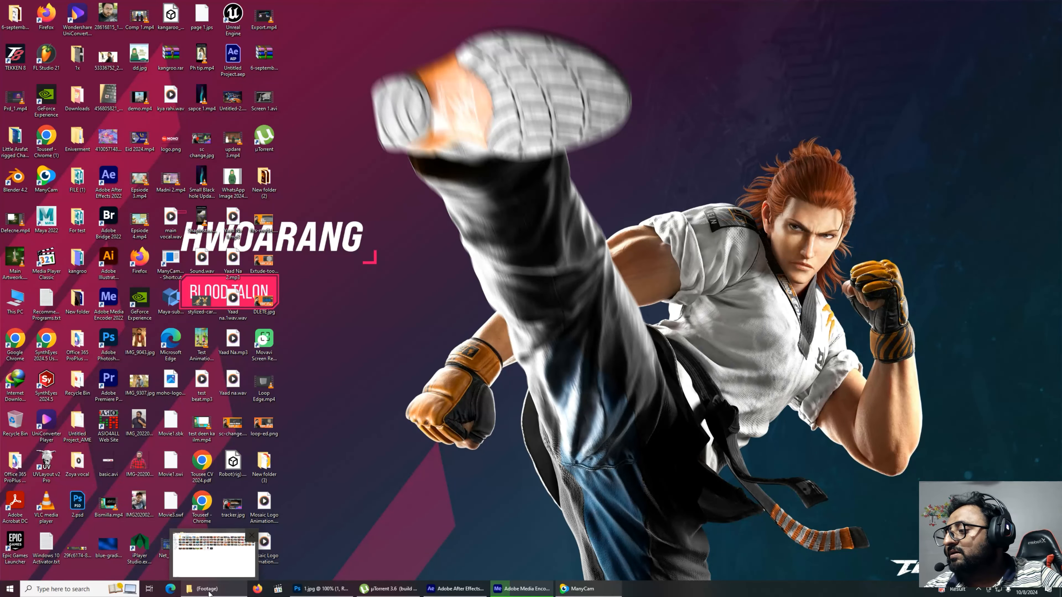
# Step: Open the (Footage) folder and preview the logo PNG at full window size
pyautogui.click(209, 590)
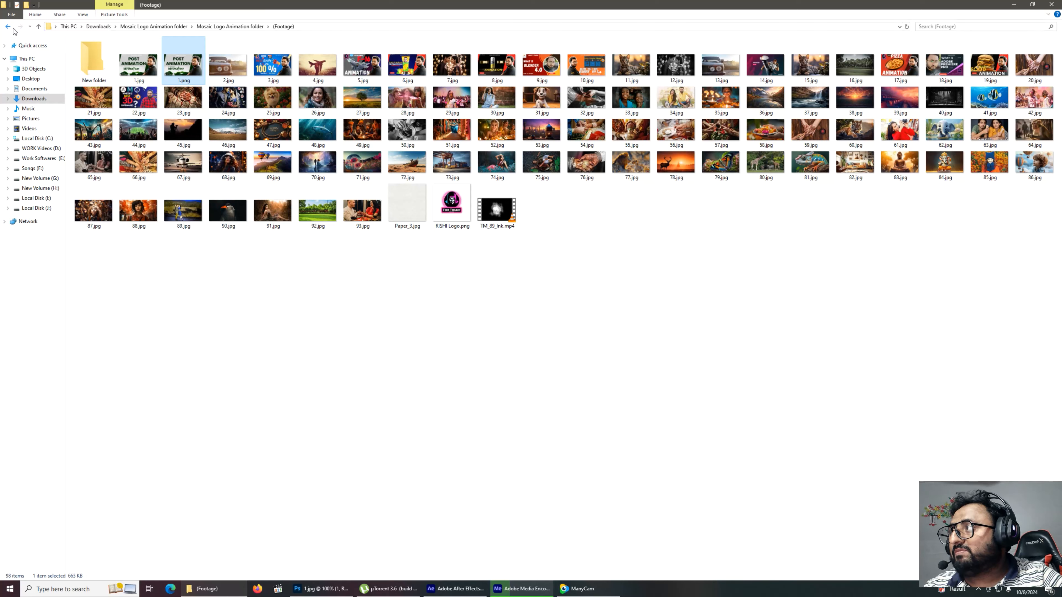
pyautogui.click(299, 314)
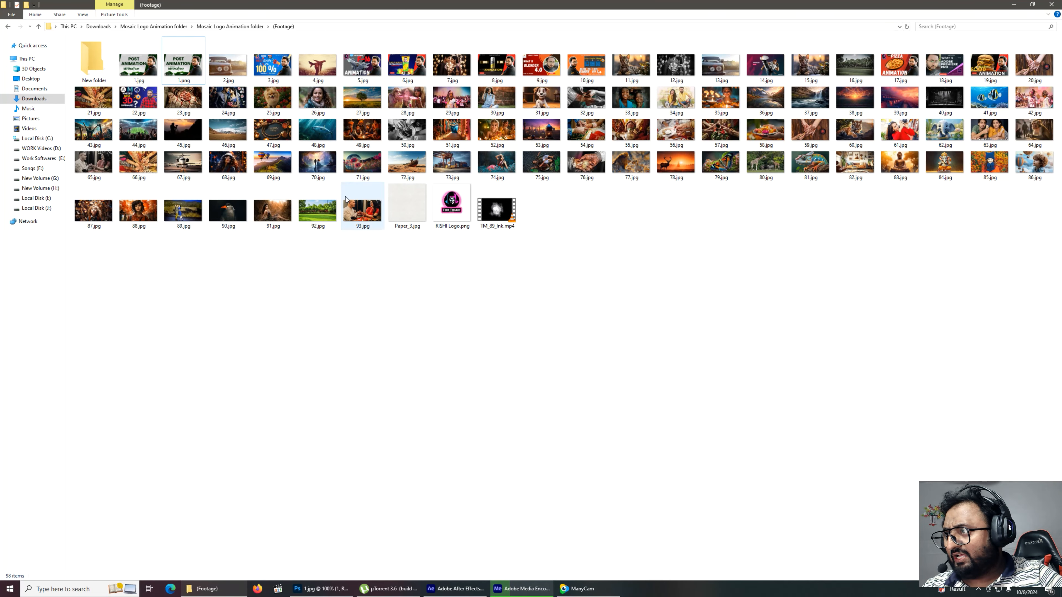
pyautogui.doubleClick(456, 226)
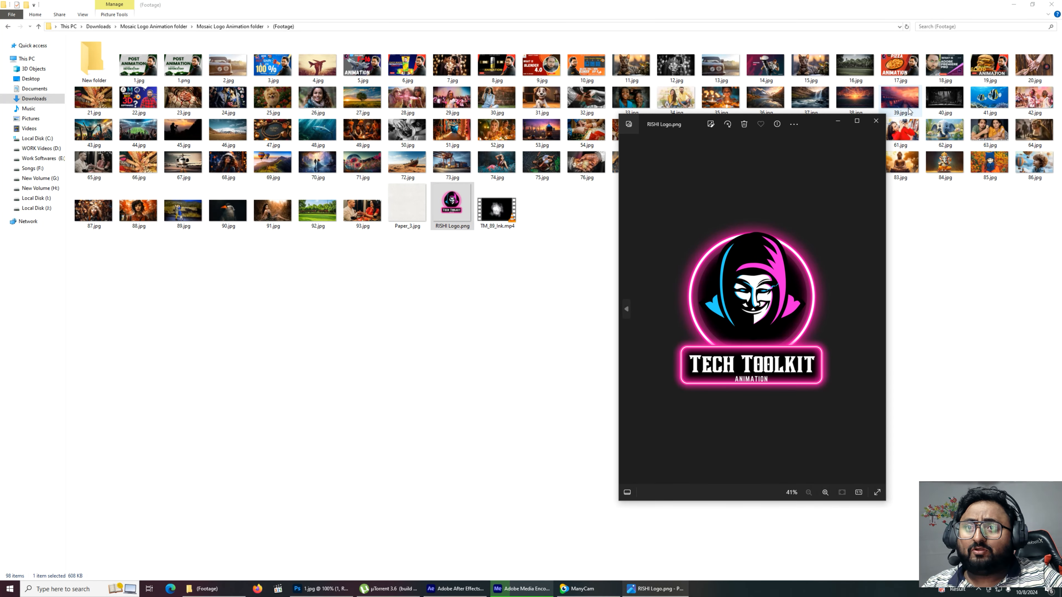
pyautogui.click(857, 121)
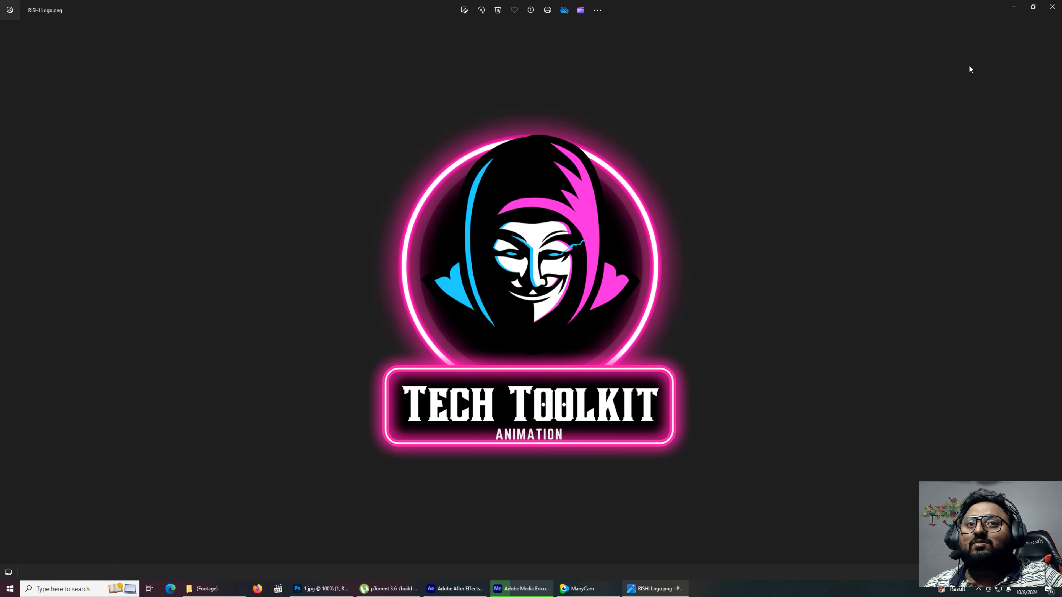
pyautogui.click(1052, 7)
# Step: Play the TM_89_Ink.mp4 clip from the (Footage) folder at reduced volume and close the player
pyautogui.doubleClick(498, 221)
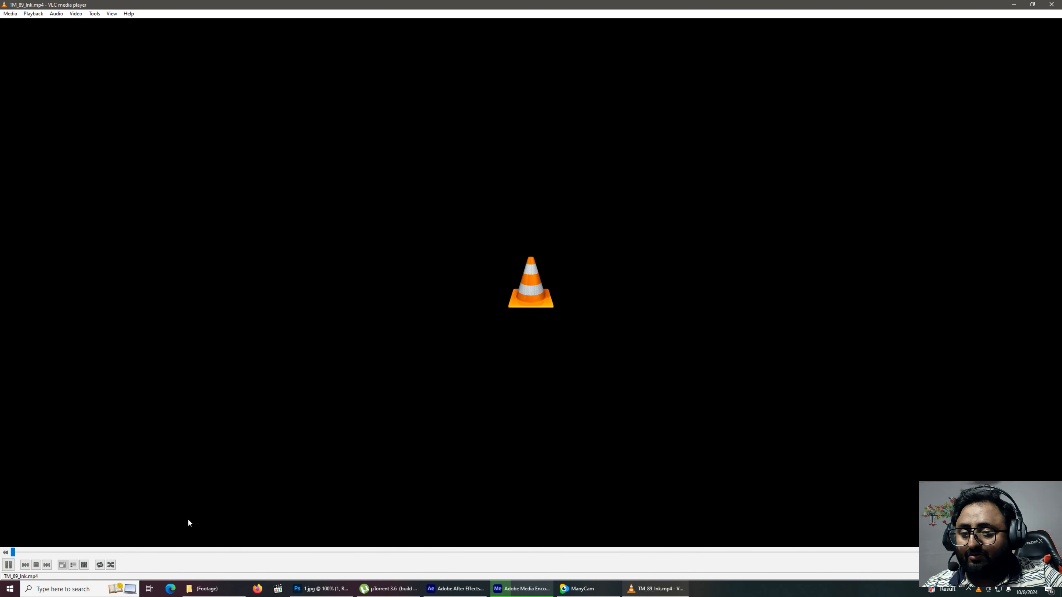
pyautogui.scroll(-5, 552, 356)
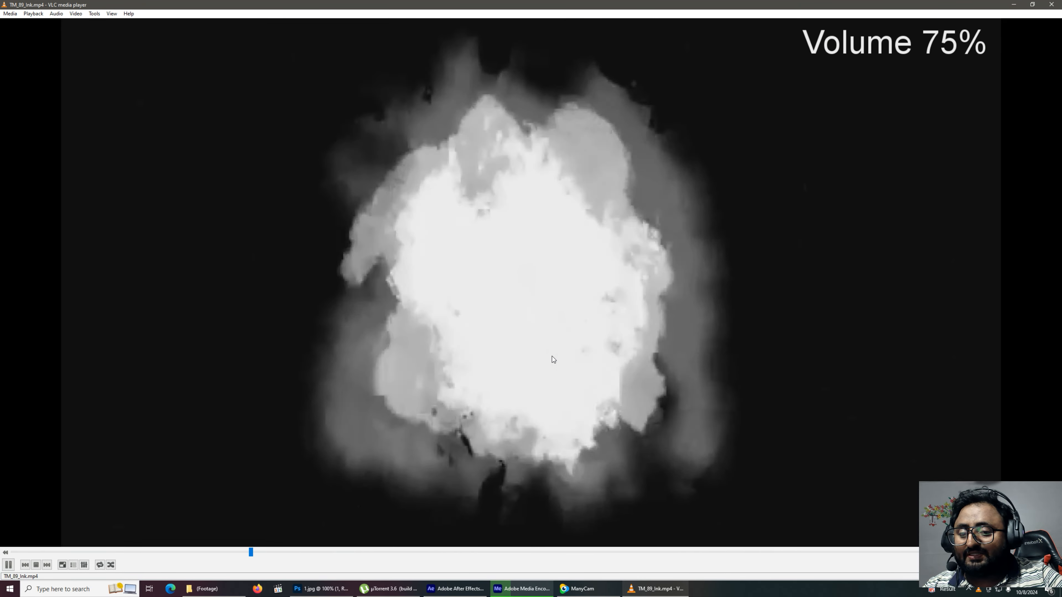
pyautogui.scroll(-10, 552, 355)
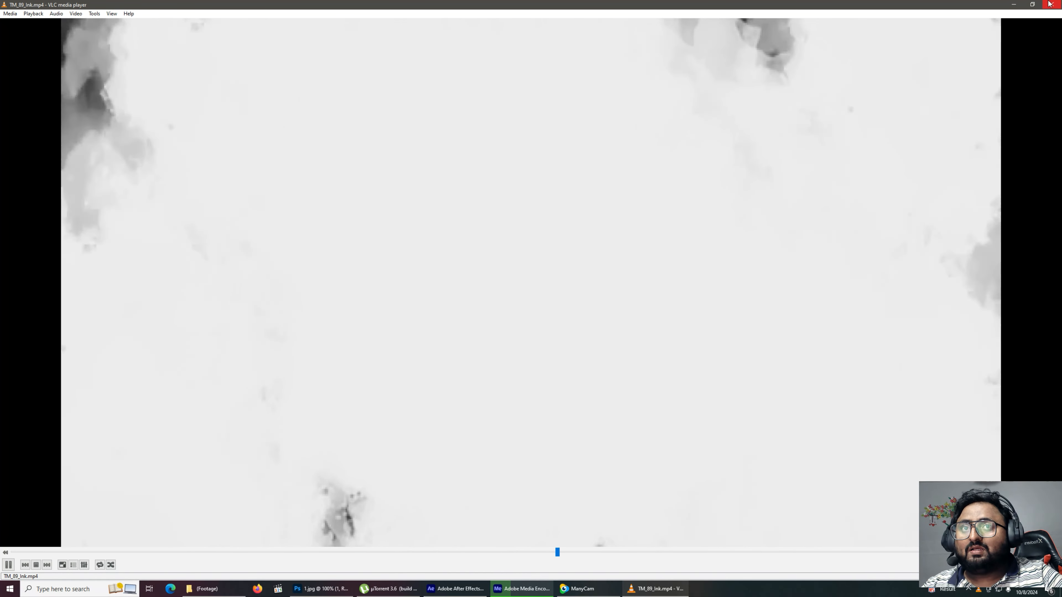
pyautogui.click(1050, 4)
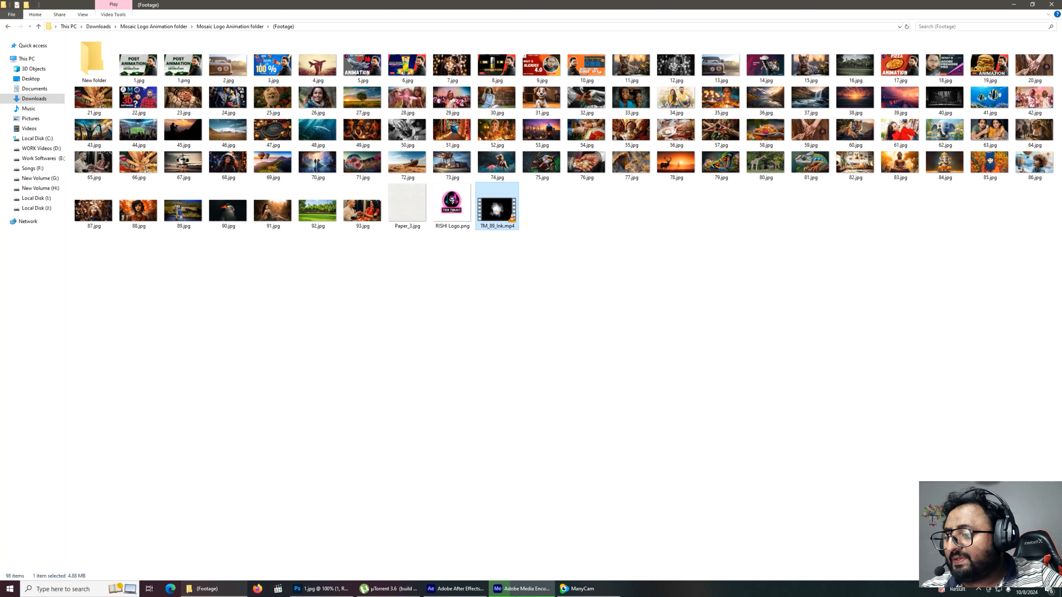
# Step: Switch to Photoshop and move the Post Animation image layer slightly up and left, exposing the background image beneath
pyautogui.click(347, 589)
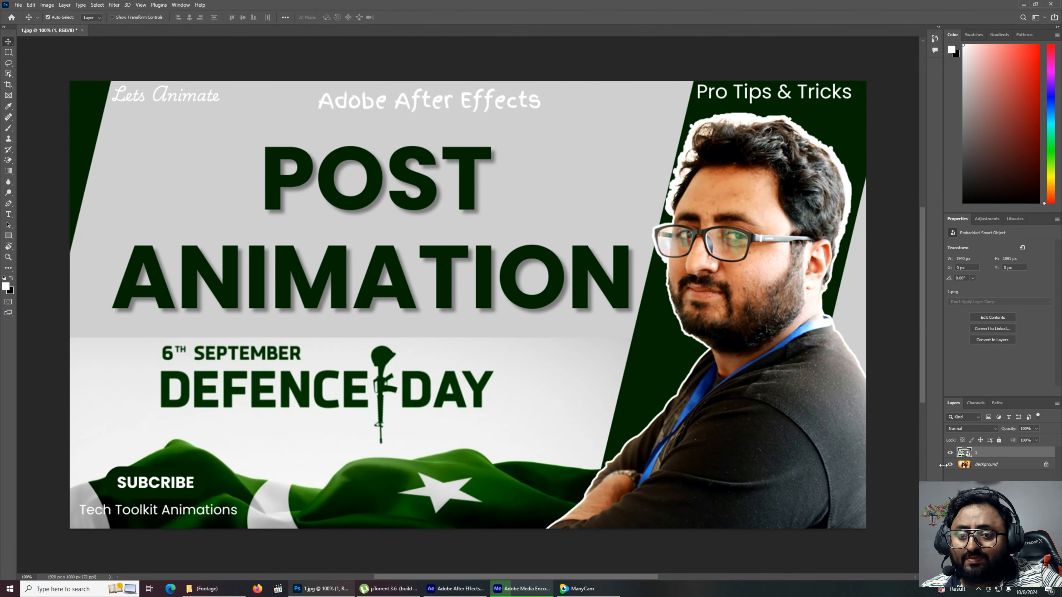
pyautogui.moveTo(465, 303)
pyautogui.mouseDown()
pyautogui.moveTo(481, 356)
pyautogui.moveTo(509, 297)
pyautogui.moveTo(474, 273)
pyautogui.moveTo(456, 289)
pyautogui.mouseUp()
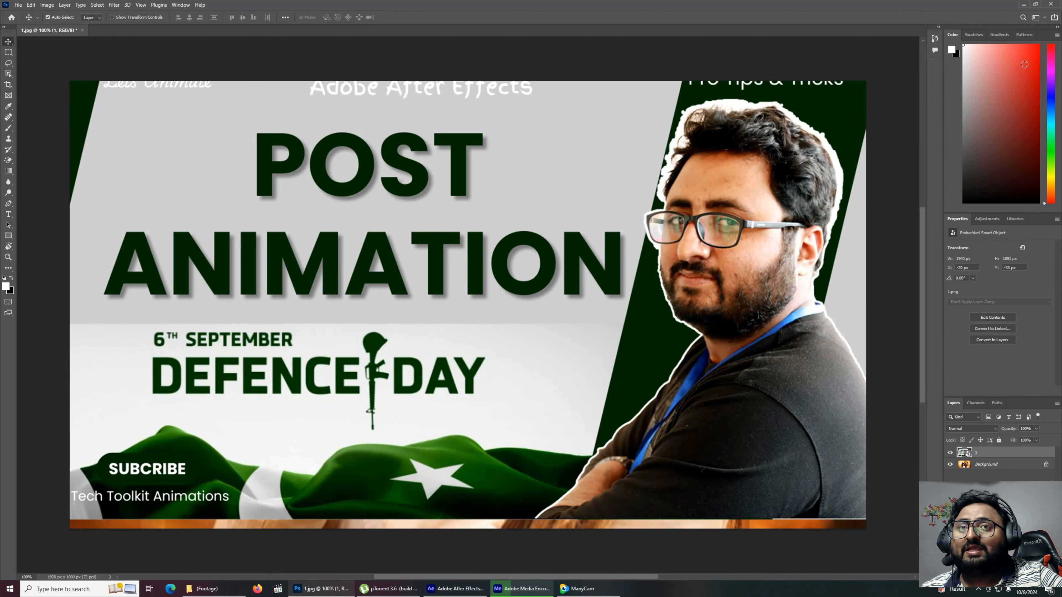
pyautogui.click(1022, 5)
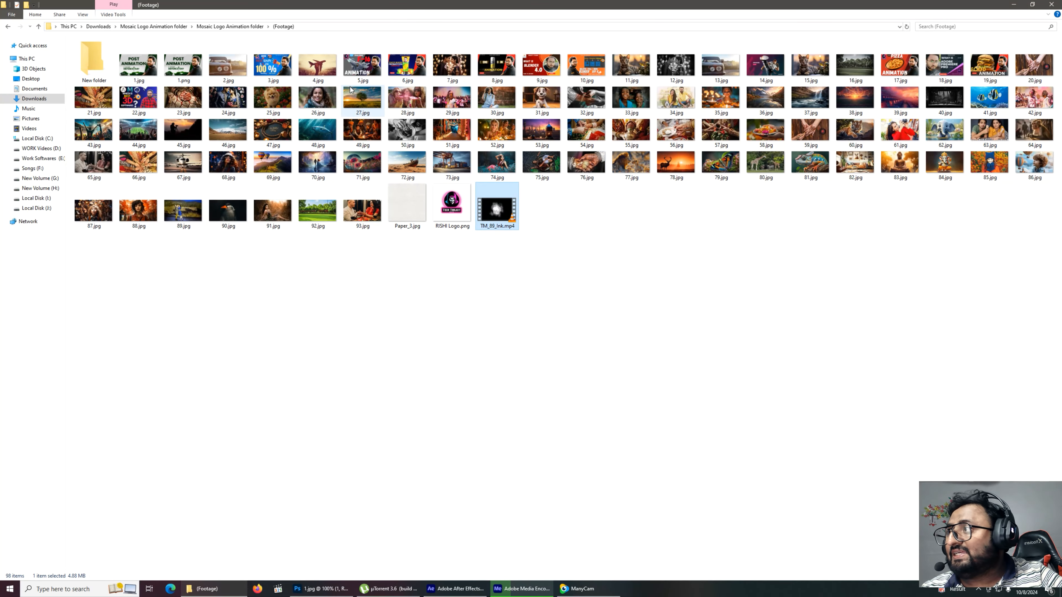
# Step: Check the image dimensions of 1.png in its file properties
pyautogui.rightClick(184, 71)
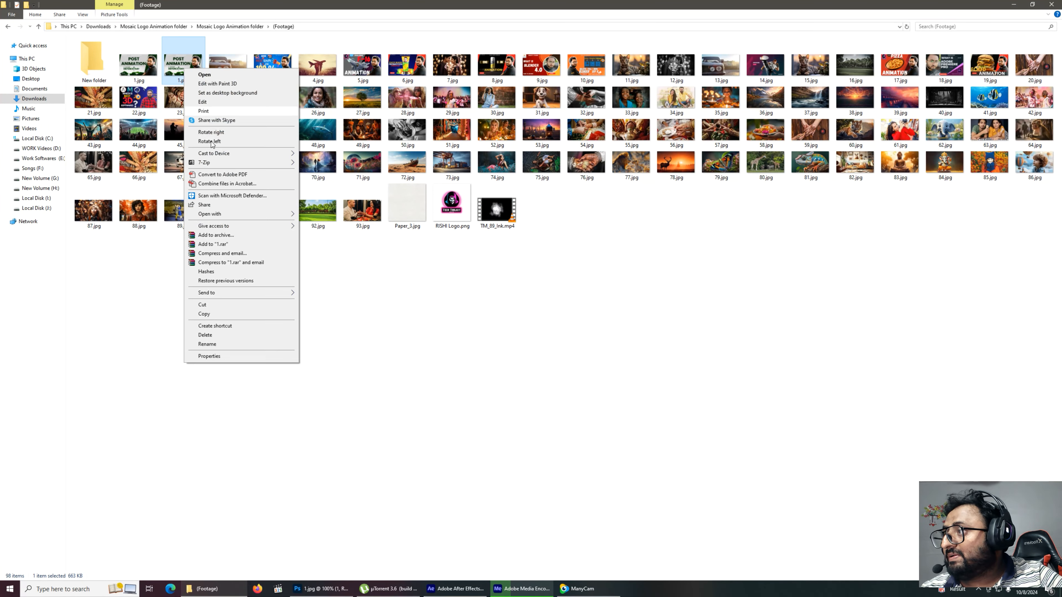
pyautogui.click(218, 356)
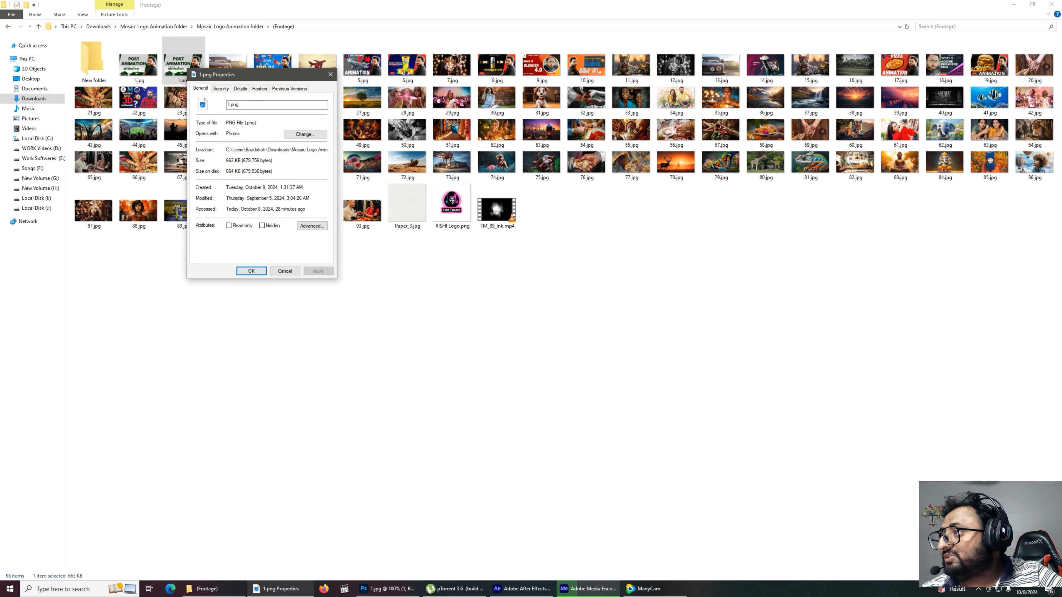
pyautogui.click(221, 89)
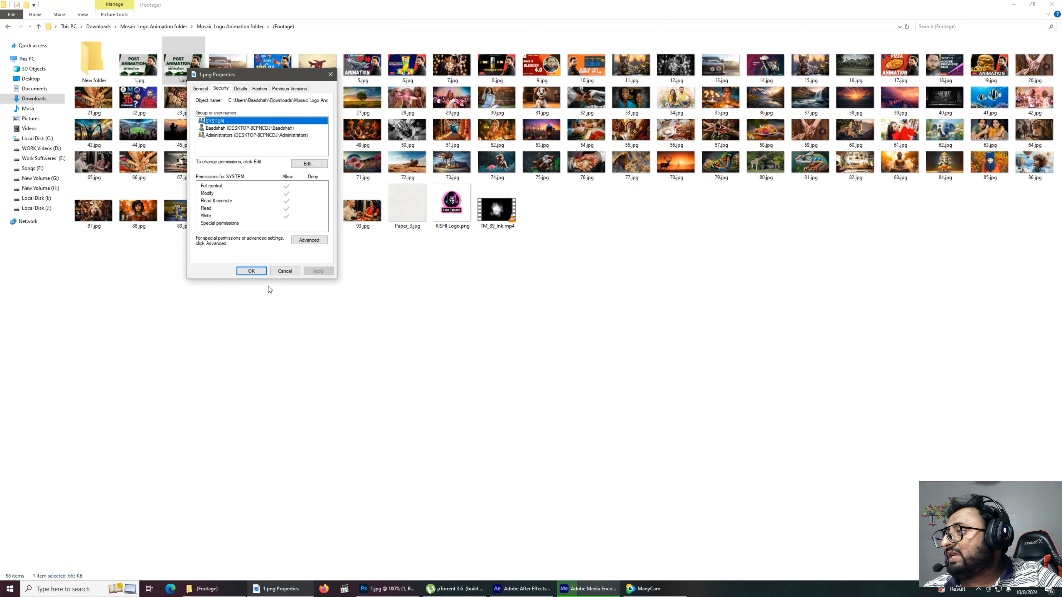
pyautogui.click(240, 88)
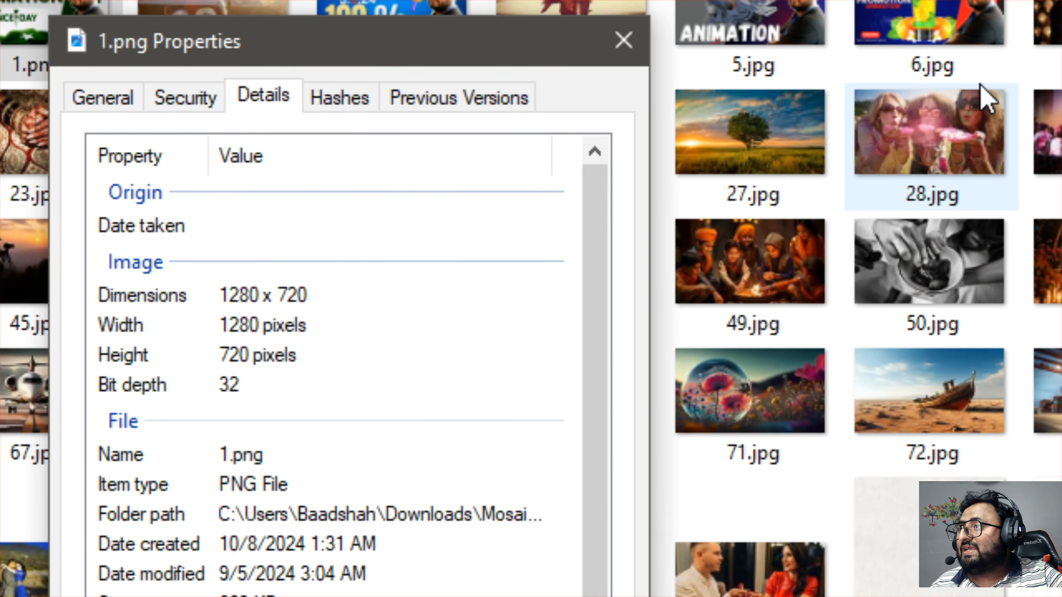
# Step: Inspect the detailed file properties of 6.jpg and close its properties
pyautogui.click(947, 53)
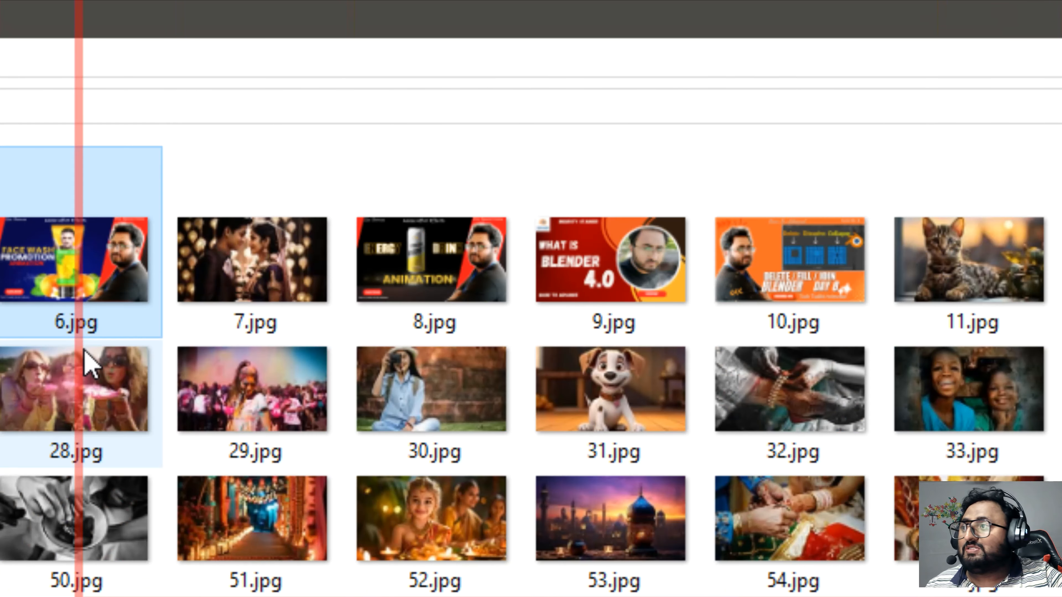
pyautogui.rightClick(89, 279)
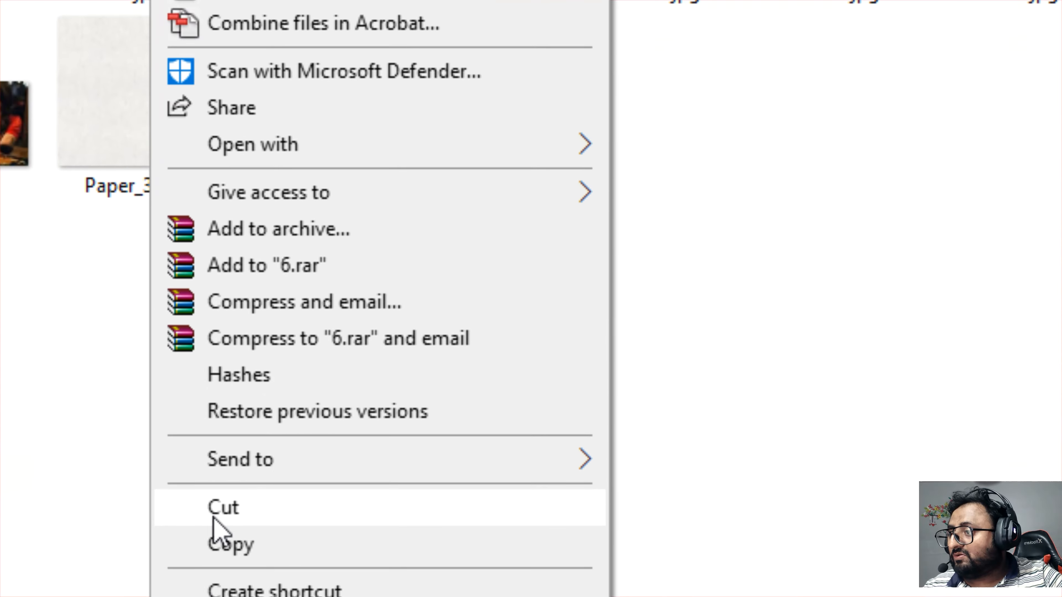
pyautogui.click(274, 487)
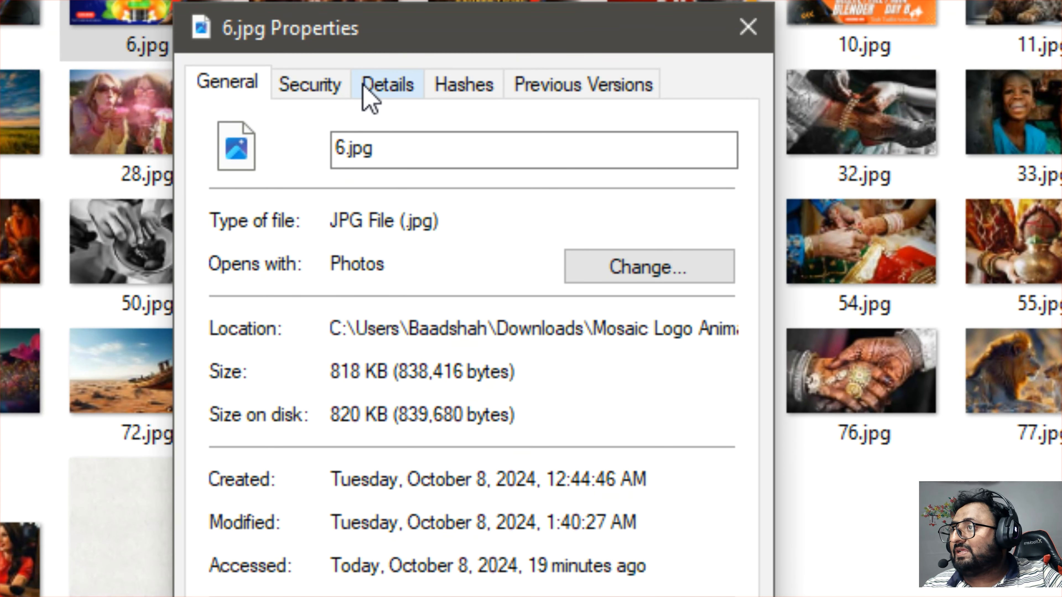
pyautogui.click(363, 85)
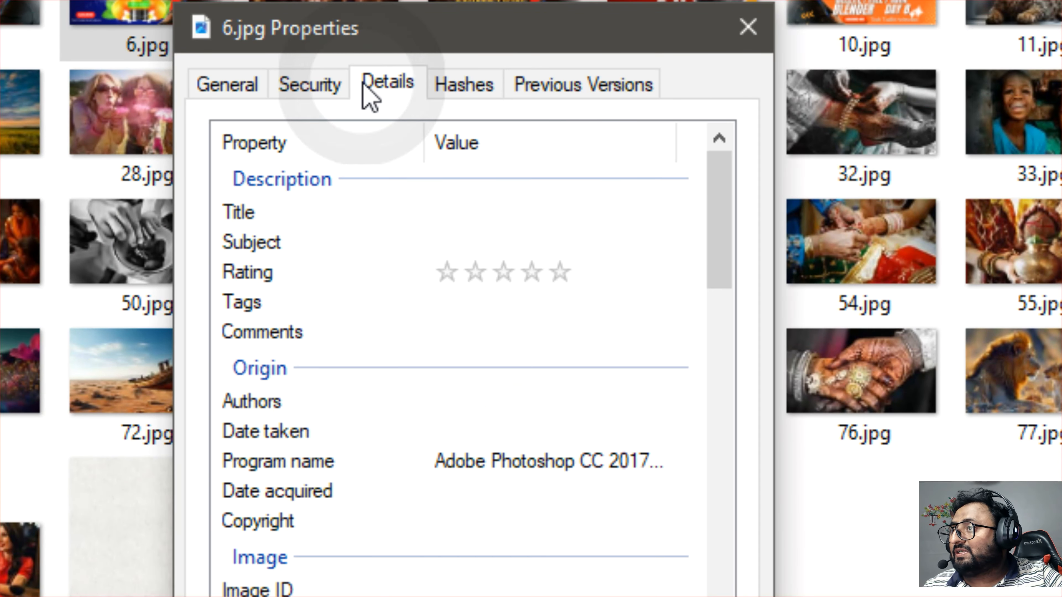
pyautogui.click(286, 93)
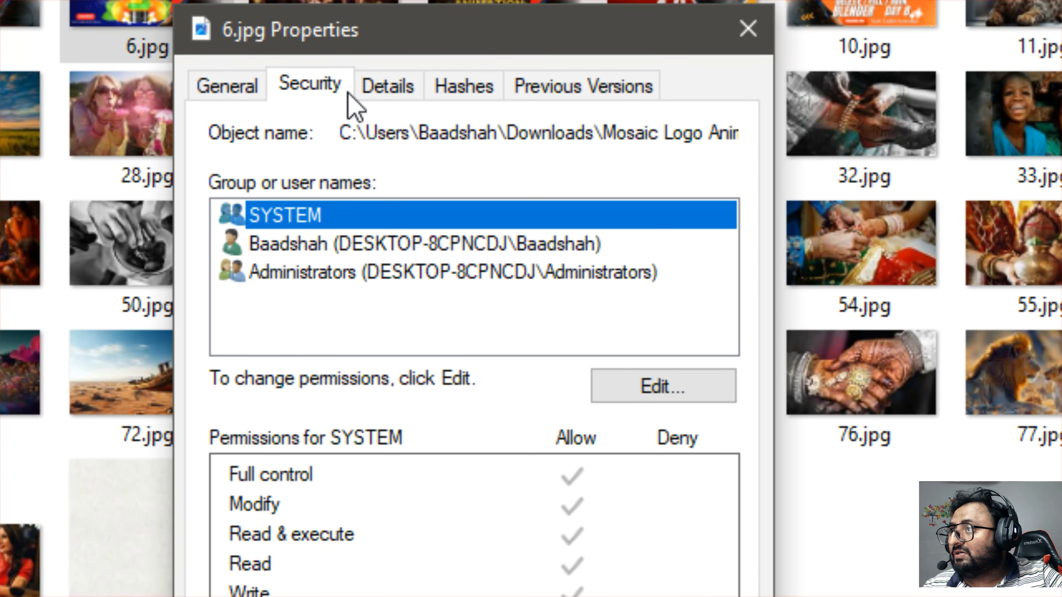
pyautogui.click(363, 93)
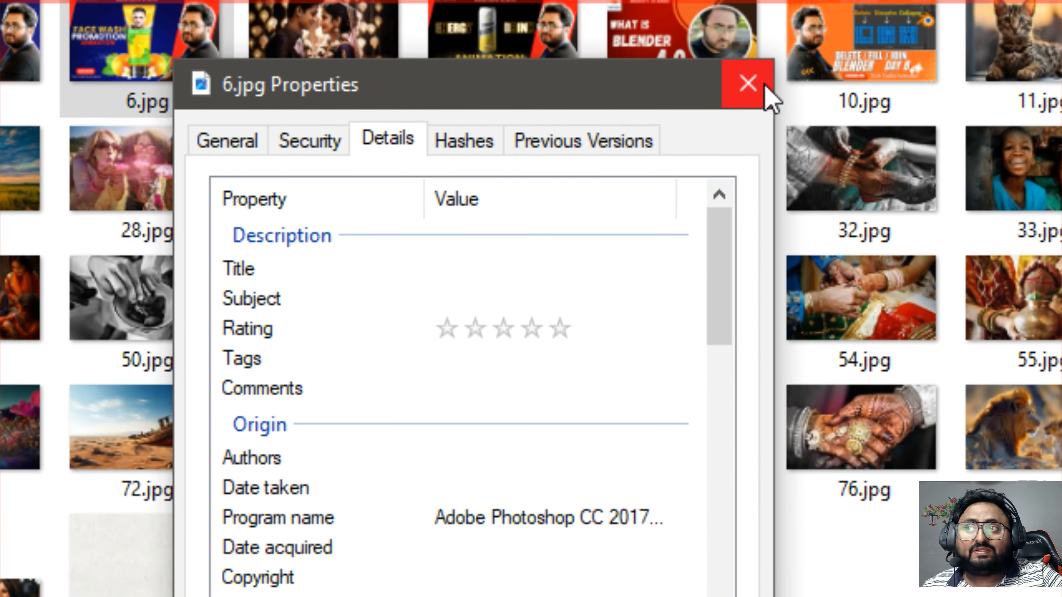
pyautogui.click(747, 64)
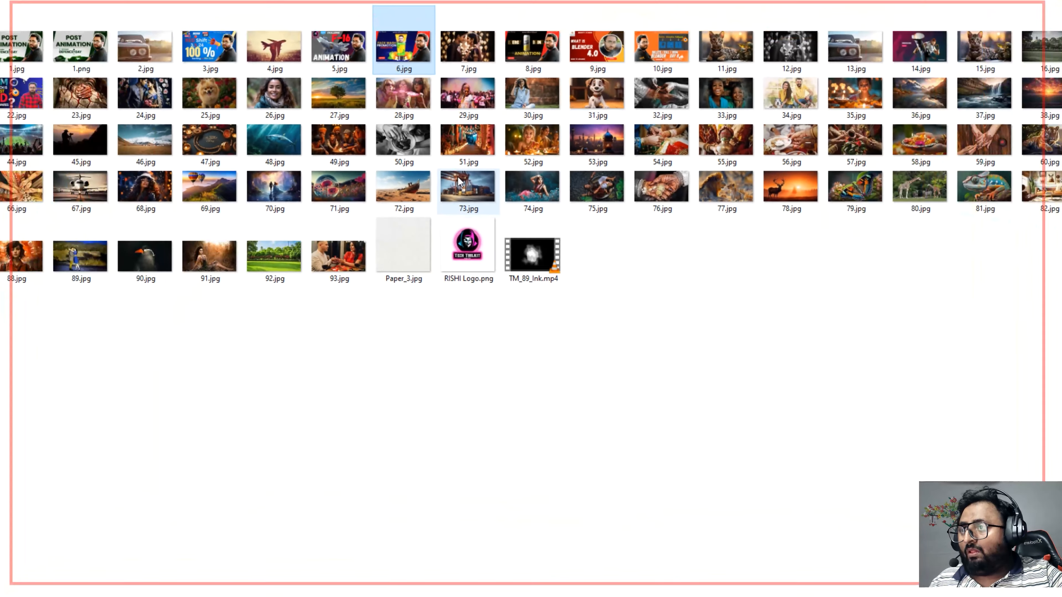
pyautogui.hotkey('alt', 's')
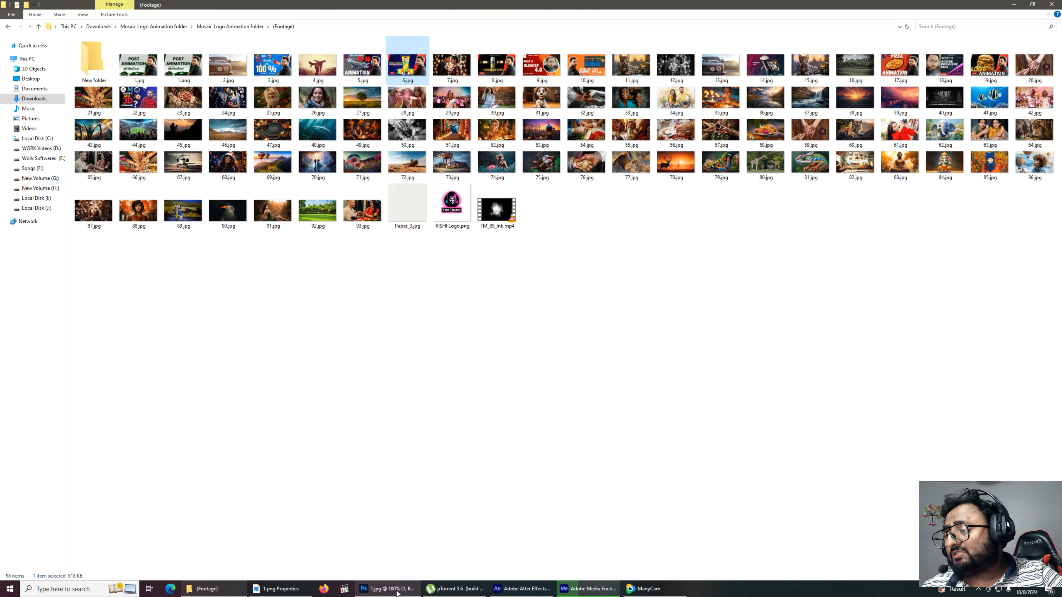
# Step: Switch to Photoshop and move the Post Animation layer down to cover the canvas's full height
pyautogui.click(407, 588)
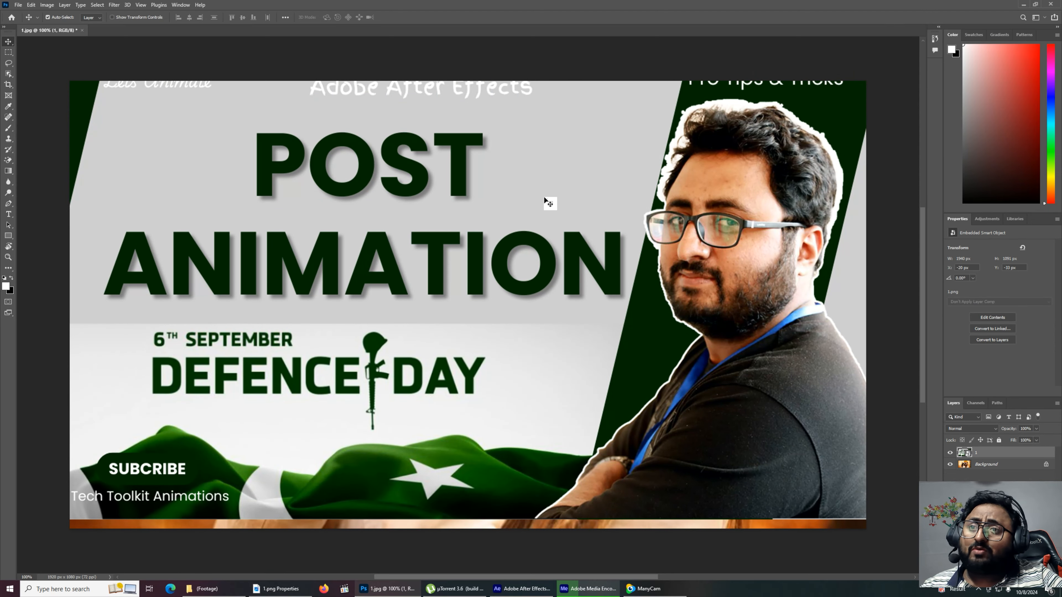
pyautogui.moveTo(695, 168)
pyautogui.mouseDown()
pyautogui.moveTo(698, 221)
pyautogui.moveTo(697, 180)
pyautogui.mouseUp()
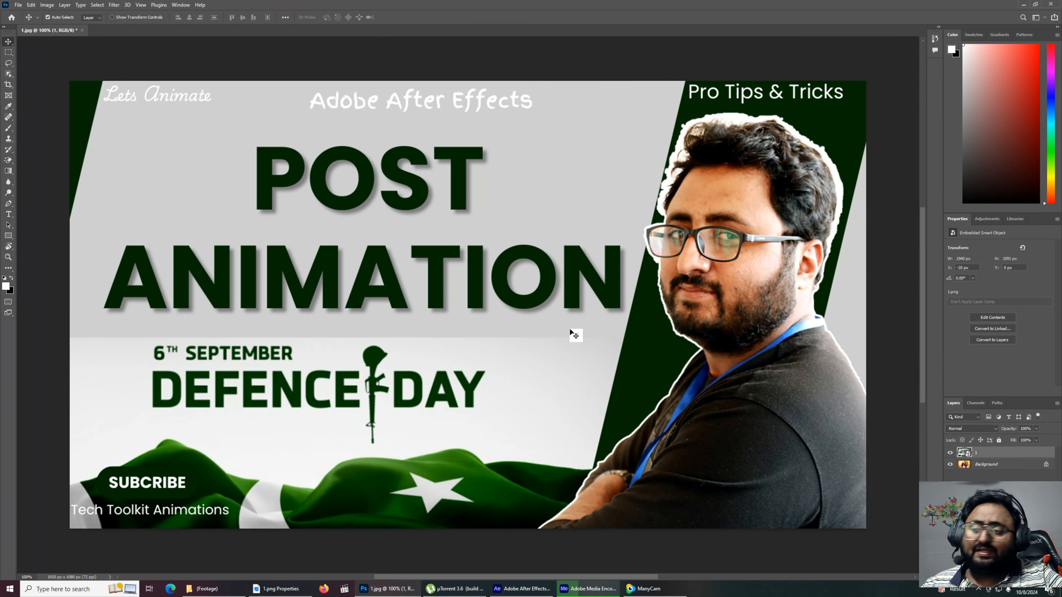
# Step: Place 3.jpg from the (Footage) folder into the Photoshop document as a new layer filling the canvas
pyautogui.click(205, 589)
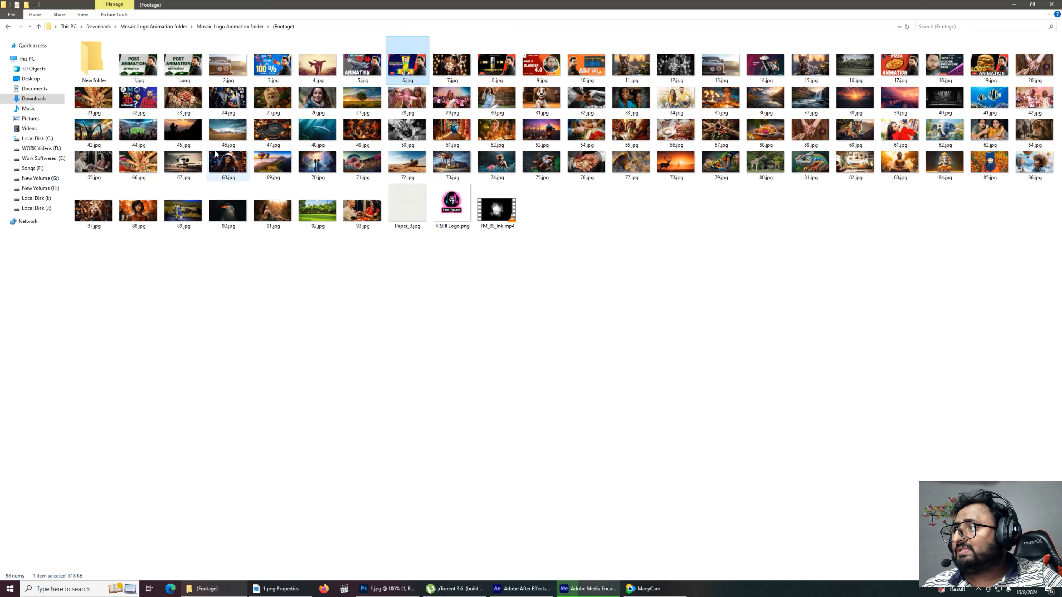
pyautogui.moveTo(273, 67); pyautogui.dragTo(445, 236)
pyautogui.hotkey('alt', 'Tab')
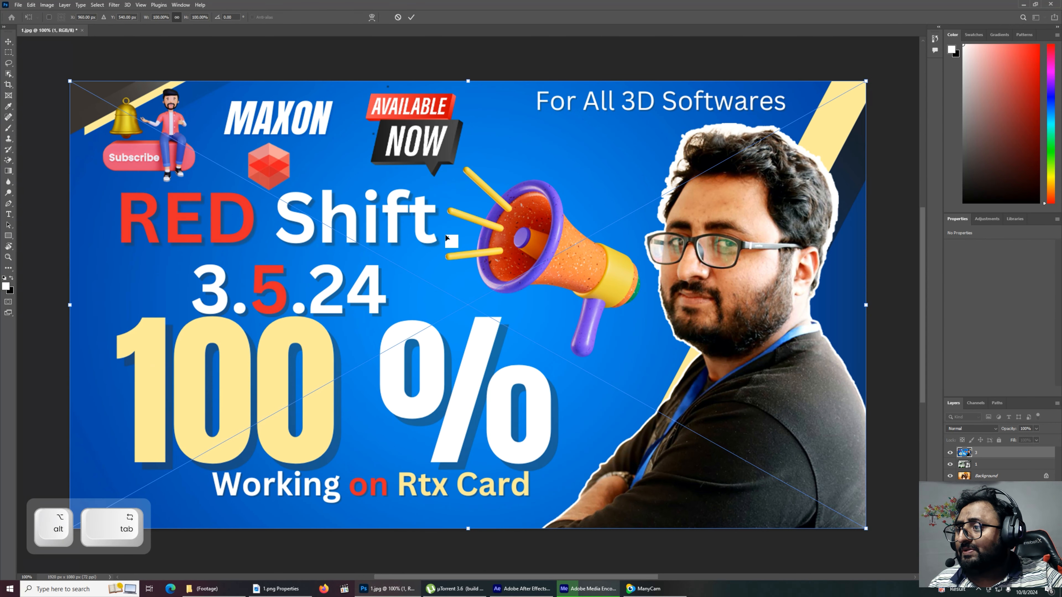
pyautogui.press('Return')
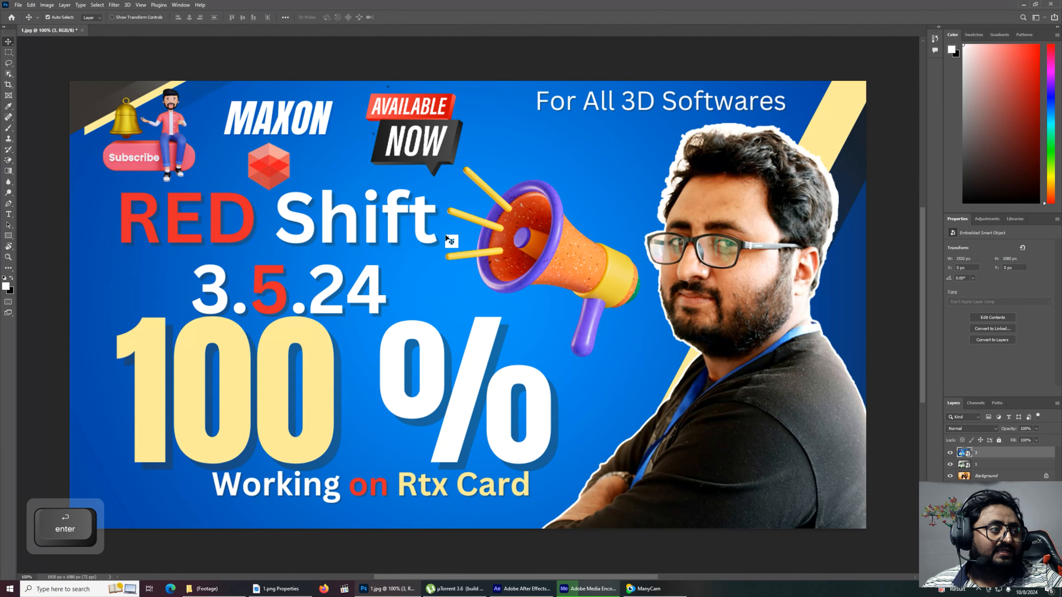
# Step: Place 11.jpg from the (Footage) folder into the Photoshop document above the existing layers
pyautogui.click(1019, 6)
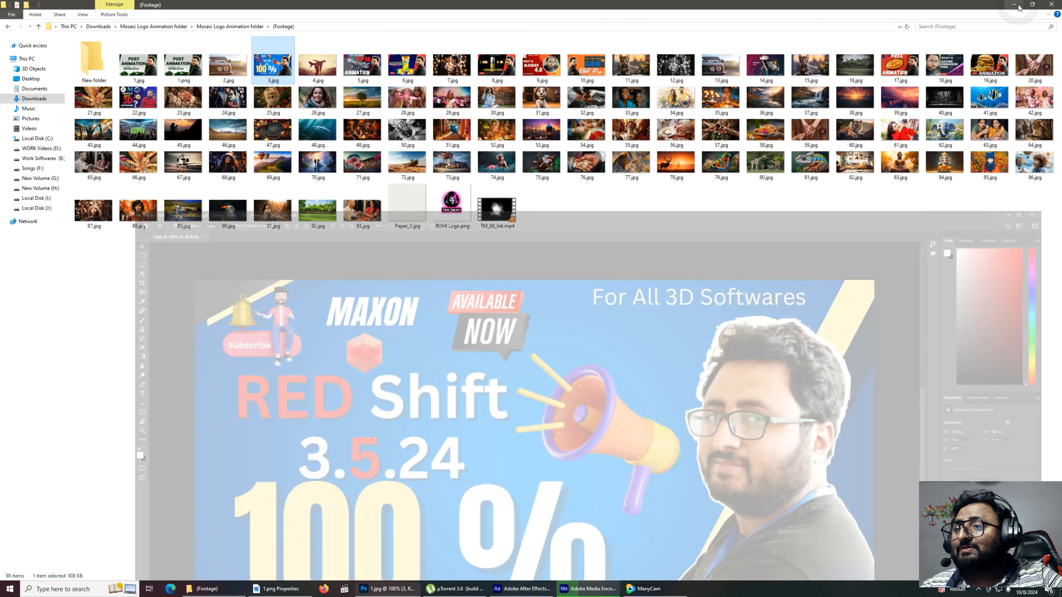
pyautogui.moveTo(629, 66); pyautogui.dragTo(533, 311)
pyautogui.hotkey('alt', 'Tab')
pyautogui.press('Return')
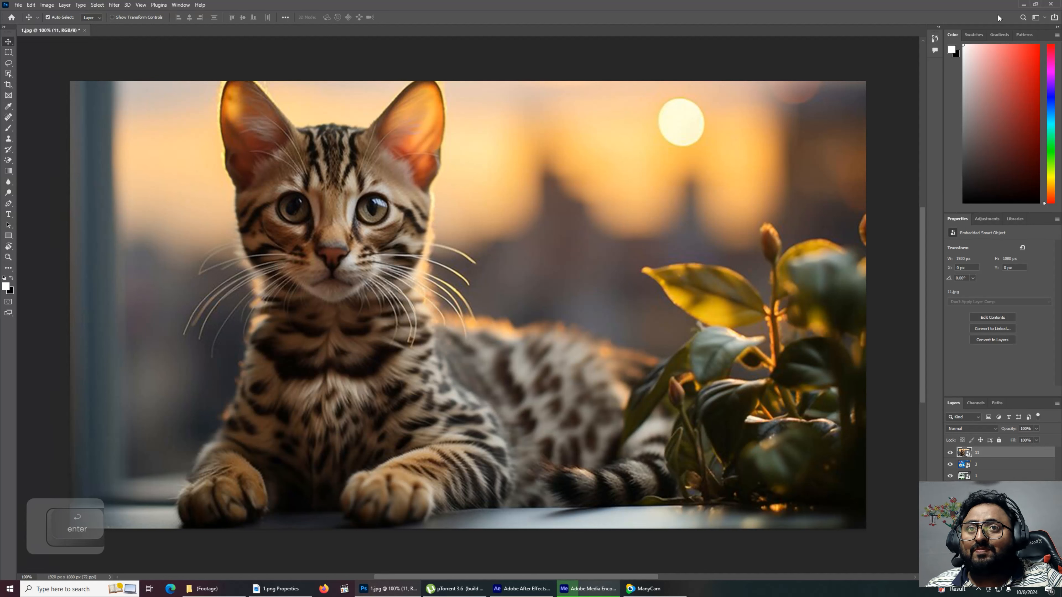
# Step: Switch to After Effects and create composition Comp 1 with the HDTV 1080 25 preset and a 20-second duration
pyautogui.click(1021, 5)
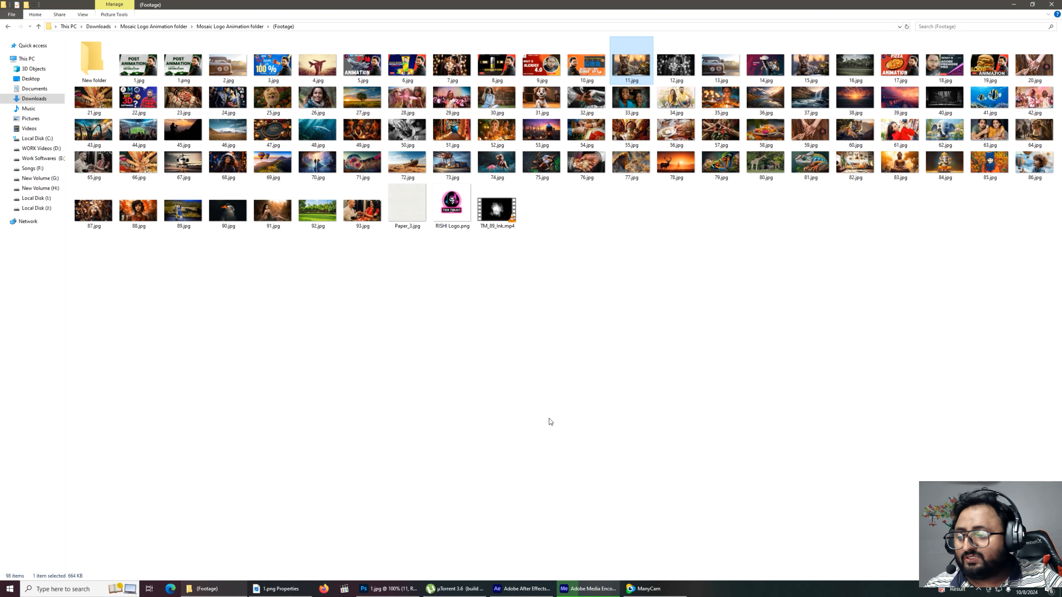
pyautogui.moveTo(524, 587)
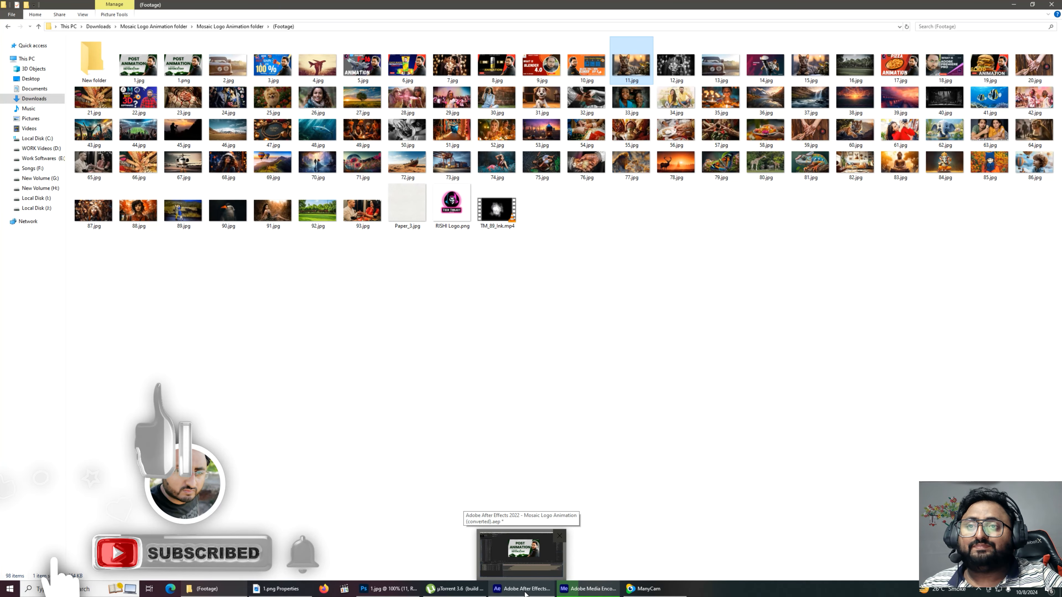
pyautogui.click(524, 589)
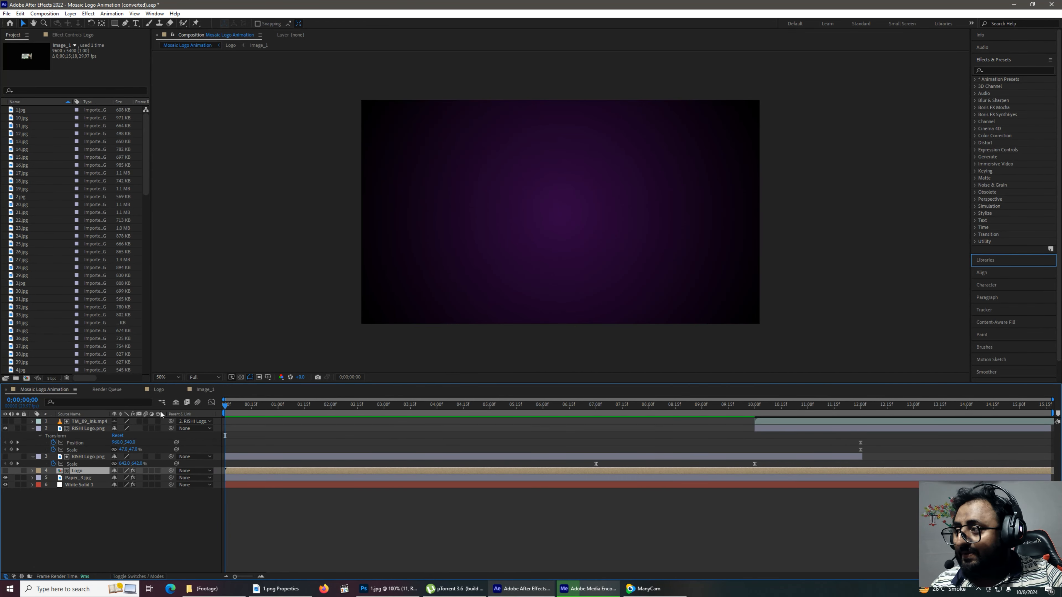
pyautogui.click(130, 539)
pyautogui.hotkey('ctrl', 'n')
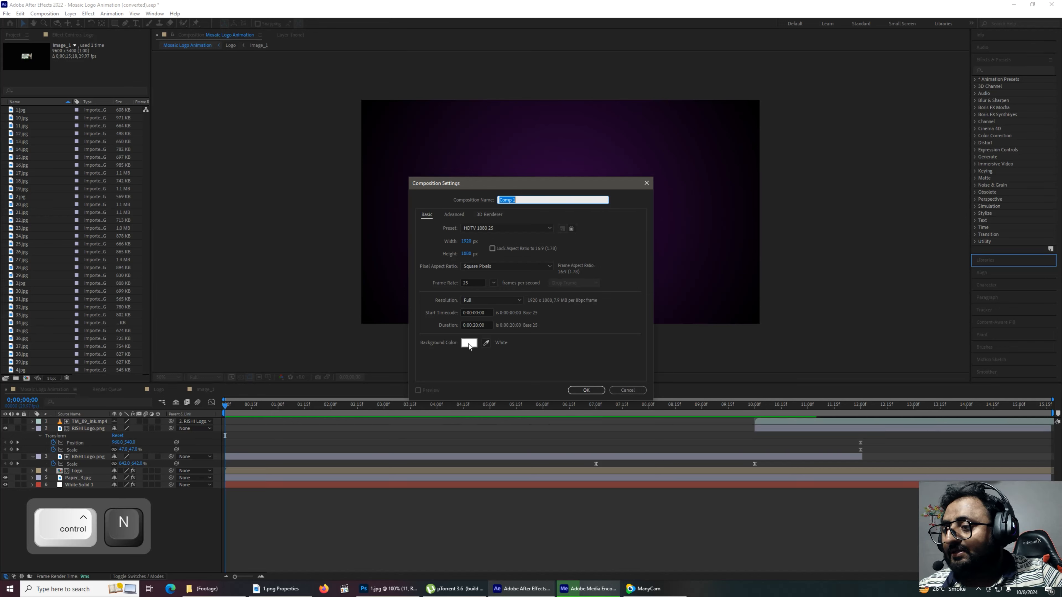
pyautogui.press('Return')
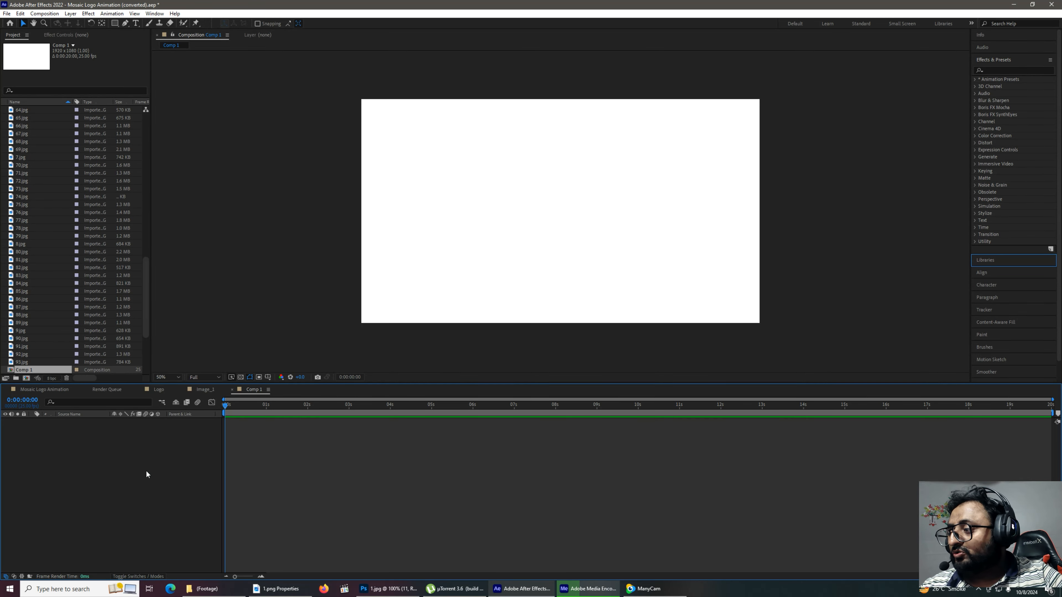
# Step: Switch to the Mosaic Logo Animation composition and examine the Gradient Ramp settings on White Solid 1
pyautogui.rightClick(144, 478)
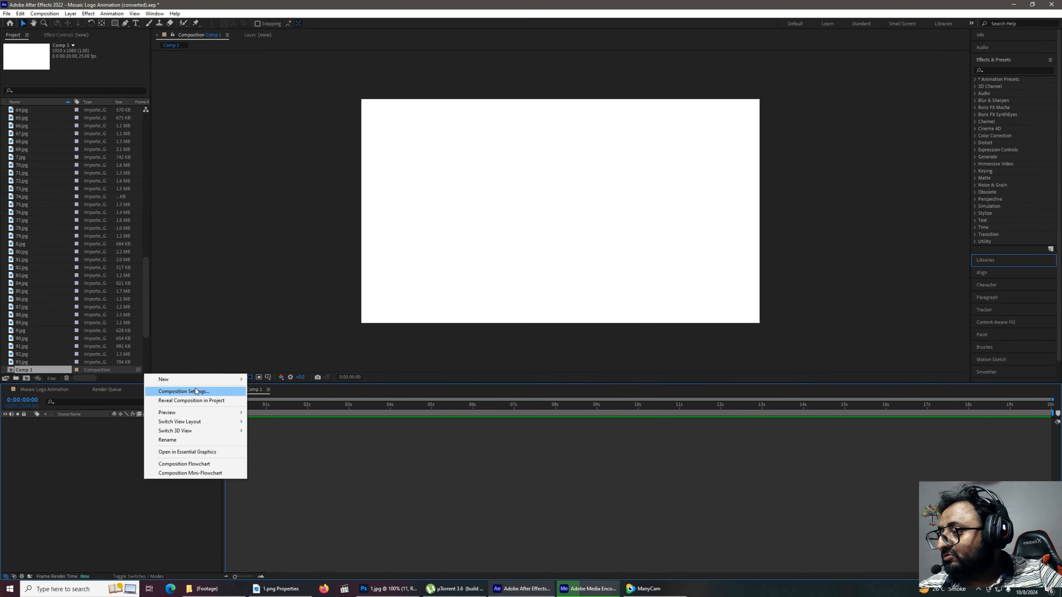
pyautogui.click(60, 390)
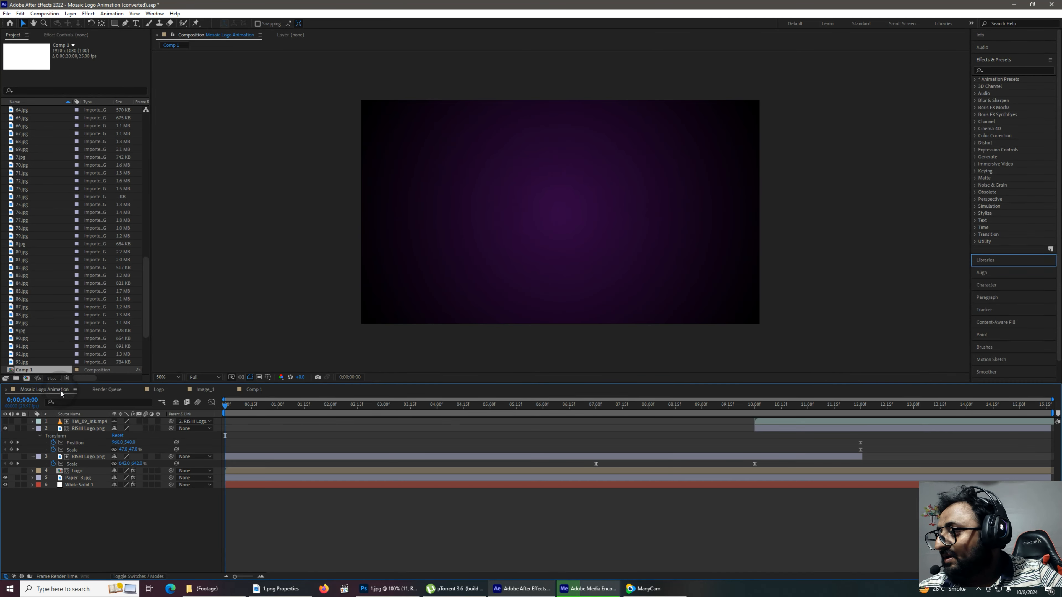
pyautogui.click(87, 486)
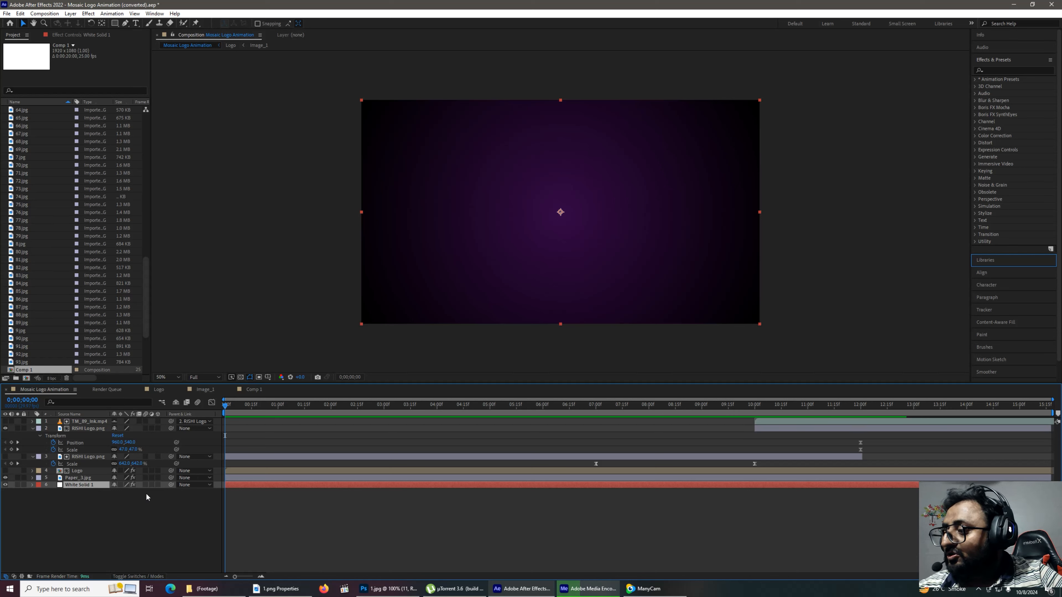
pyautogui.click(77, 36)
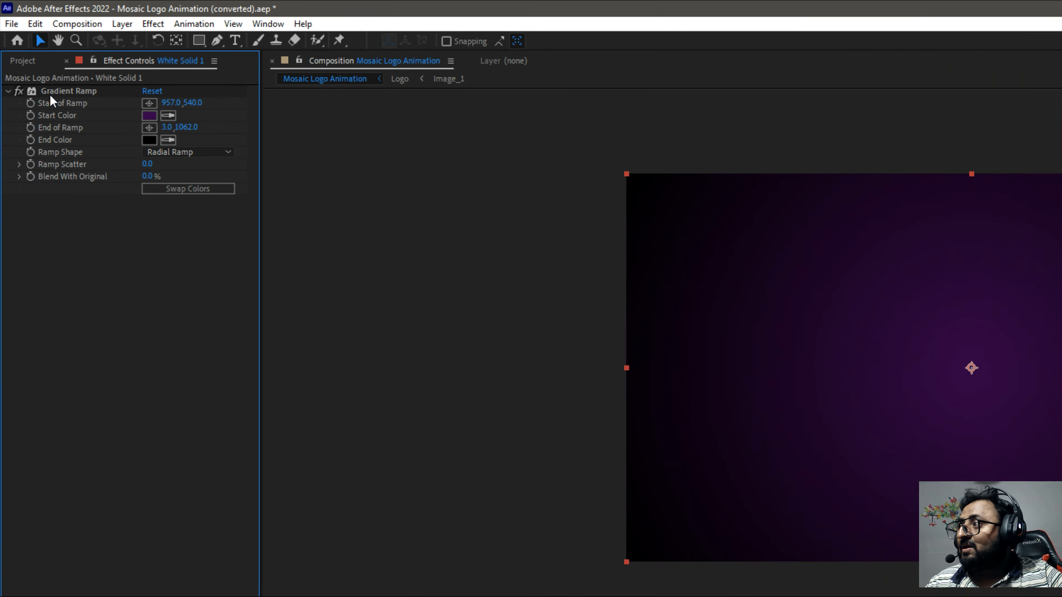
pyautogui.press('s')
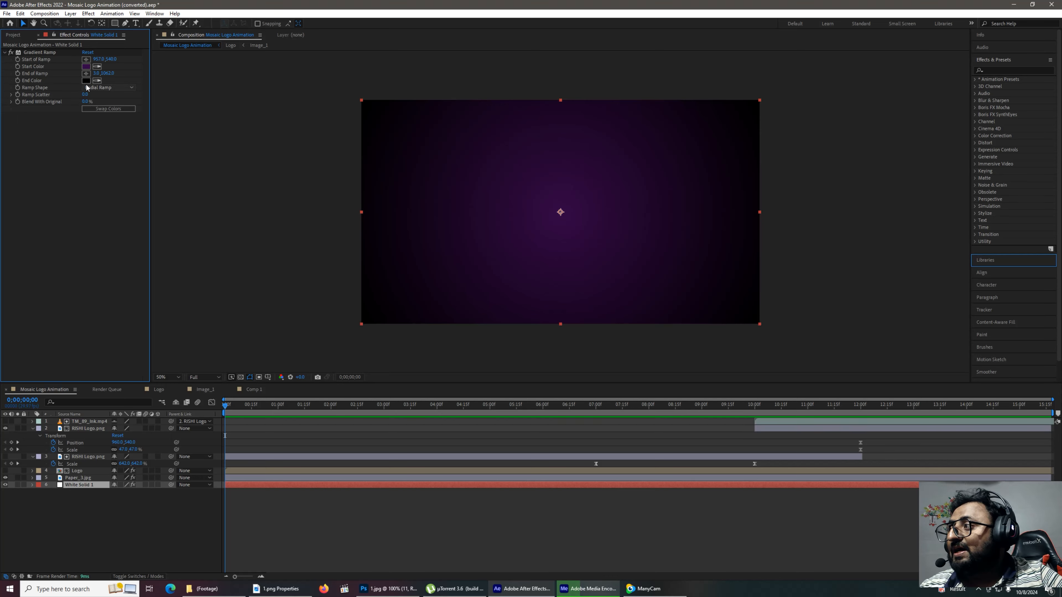
# Step: Try red F70000 as the Gradient Ramp end colour on White Solid 1 and discard the change
pyautogui.click(86, 81)
pyautogui.click(505, 288)
pyautogui.moveTo(504, 288)
pyautogui.mouseDown()
pyautogui.moveTo(541, 247)
pyautogui.moveTo(570, 246)
pyautogui.mouseUp()
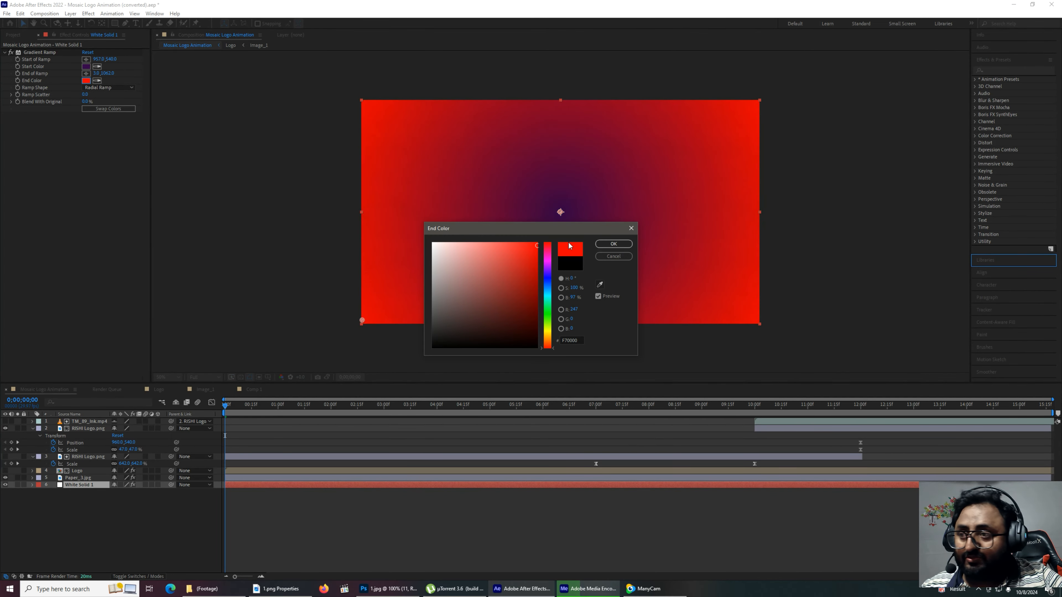
pyautogui.click(614, 256)
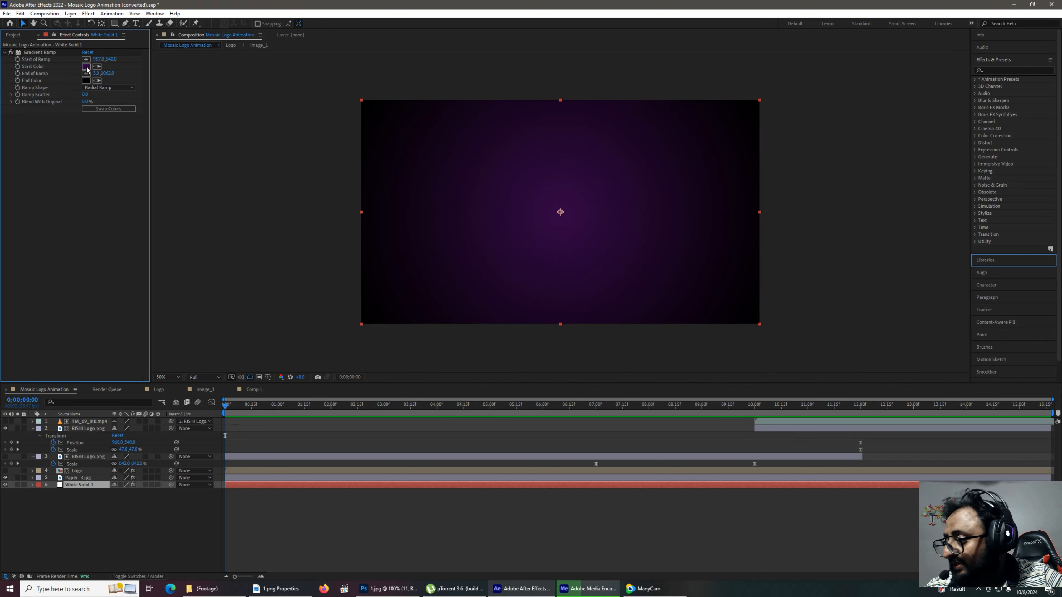
# Step: Inspect the Paper_3.jpg texture up close in its own layer view and return to the composition view
pyautogui.click(76, 478)
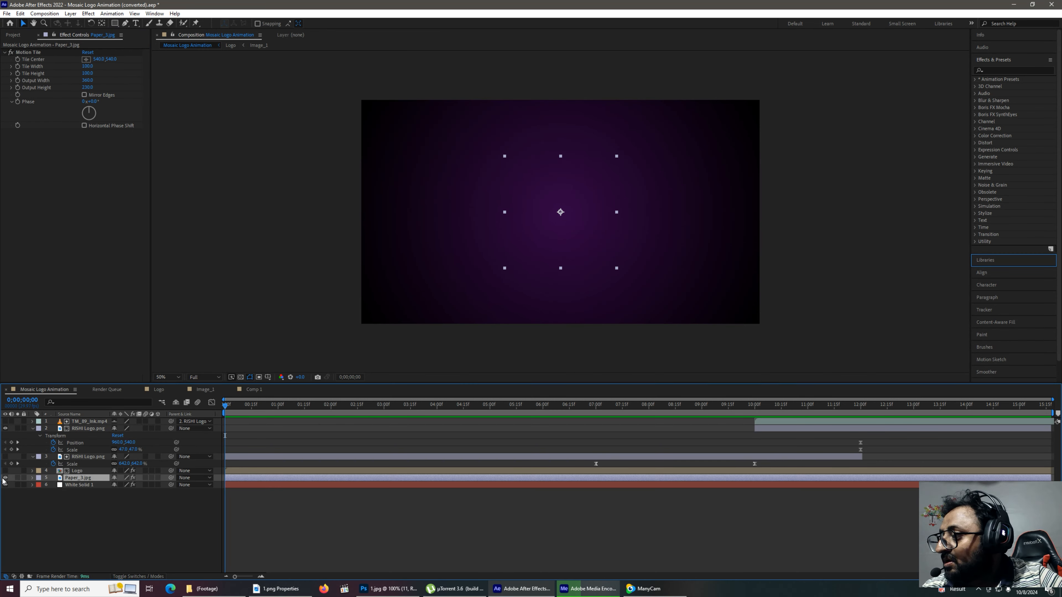
pyautogui.doubleClick(68, 478)
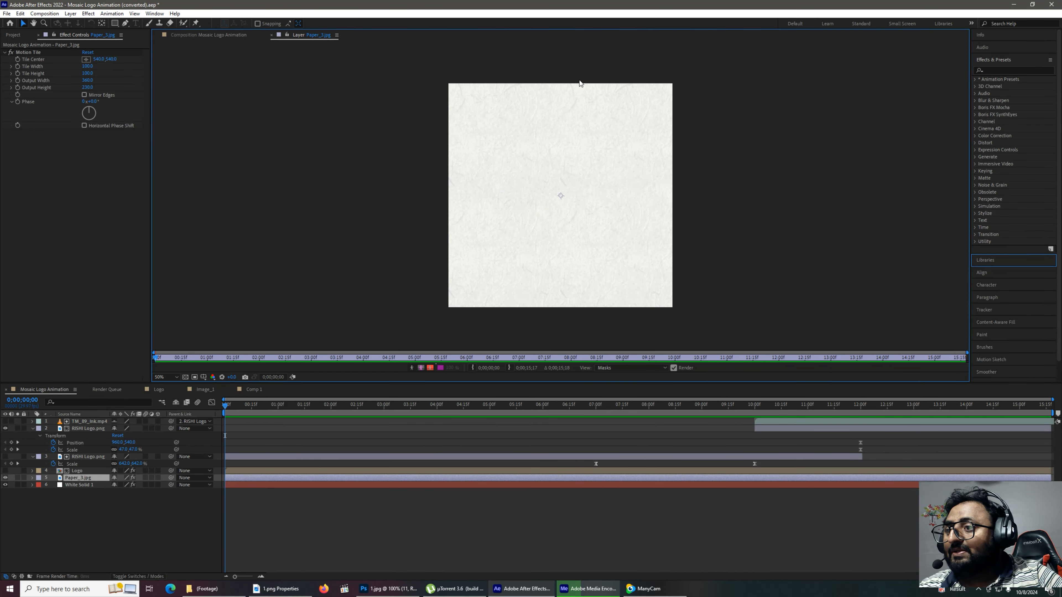
pyautogui.press('.')
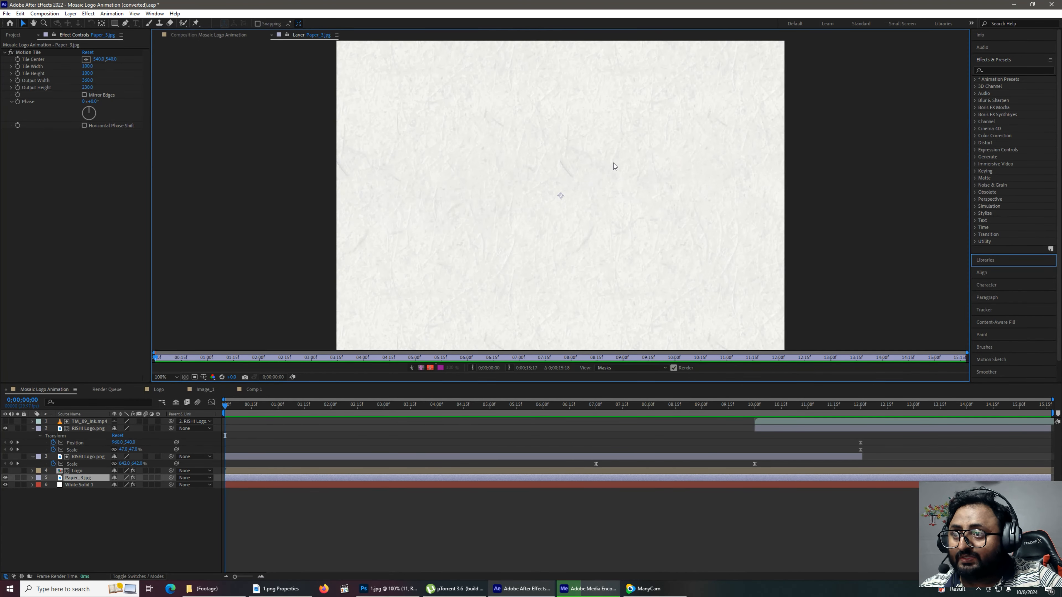
pyautogui.click(200, 35)
# Step: Compare the background with and without Paper_3.jpg by switching the layer's visibility off and on
pyautogui.click(5, 478)
pyautogui.click(6, 478)
pyautogui.click(6, 478)
pyautogui.click(6, 478)
pyautogui.click(67, 187)
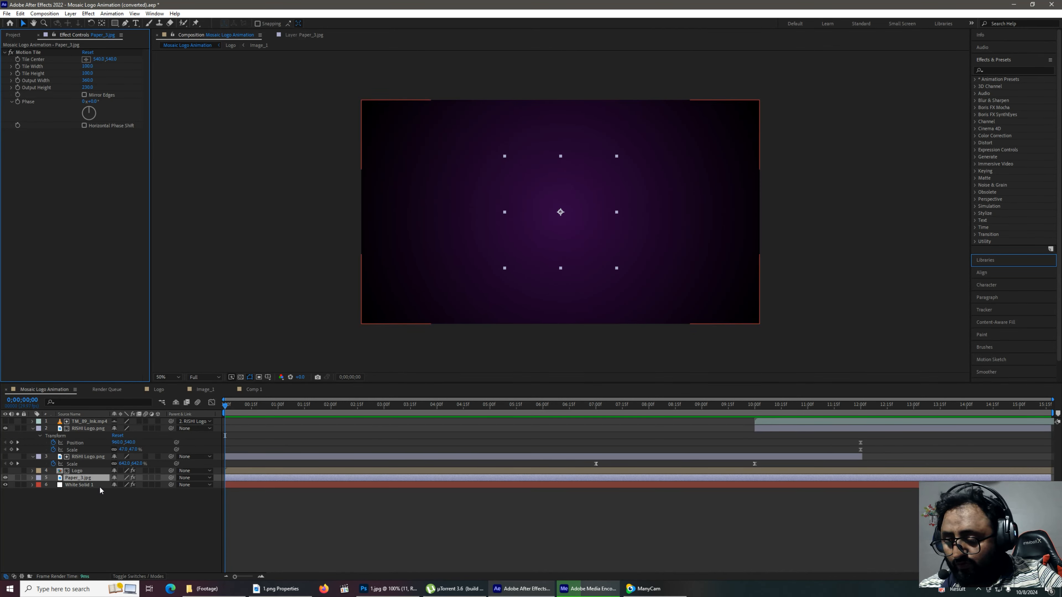
# Step: Try the Screen blending mode on Paper_3.jpg and undo it
pyautogui.click(121, 576)
pyautogui.click(123, 478)
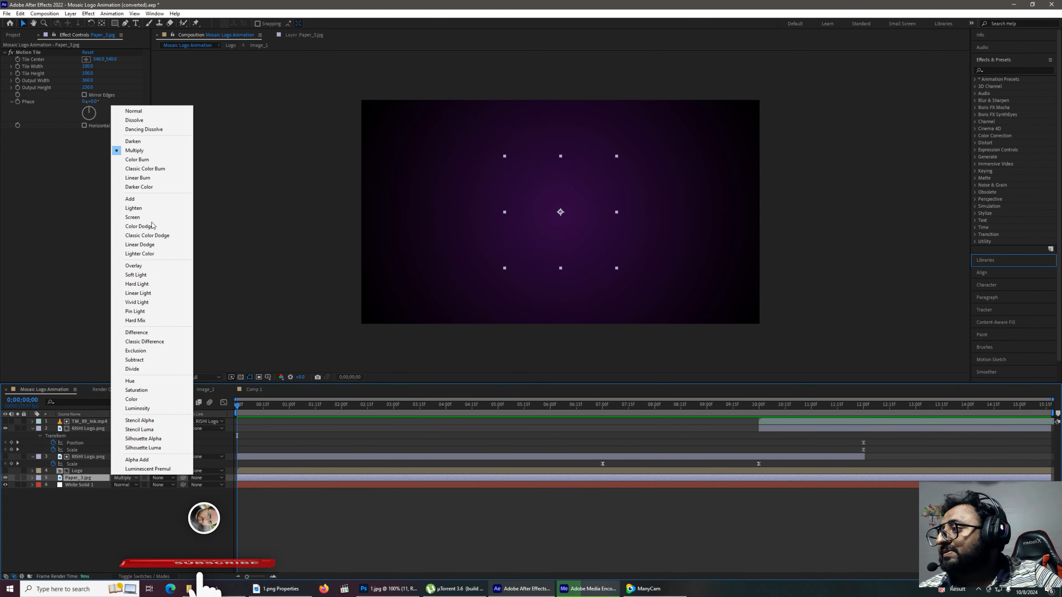
pyautogui.click(142, 218)
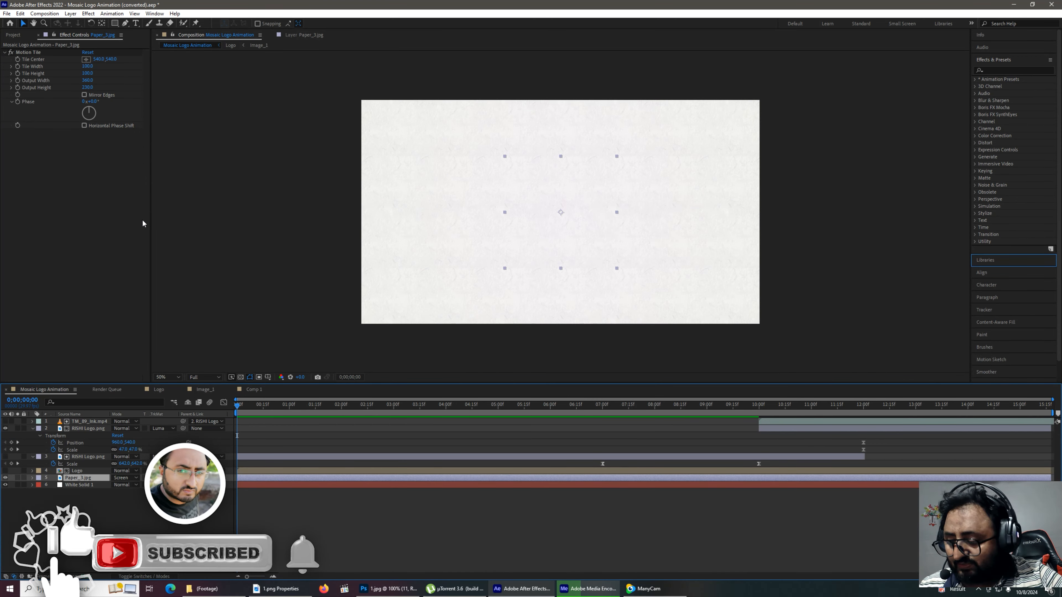
pyautogui.hotkey('ctrl', 'z')
pyautogui.hotkey('ctrl', 'z')
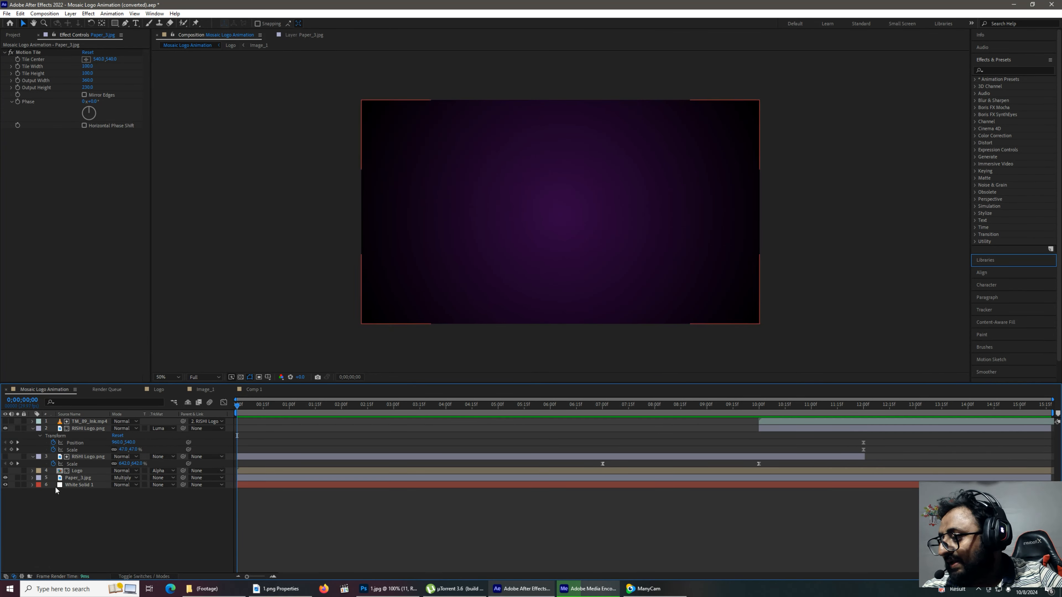
# Step: Check the logo layers by toggling their visibility, leaving all layers above Paper_3.jpg hidden
pyautogui.click(67, 484)
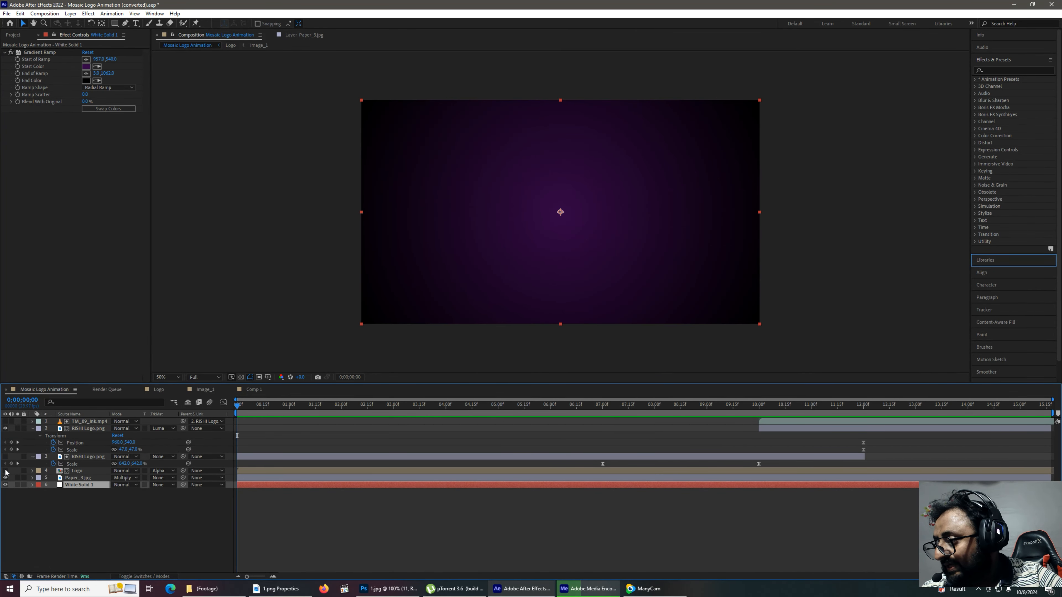
pyautogui.moveTo(5, 470); pyautogui.dragTo(5, 456)
pyautogui.click(5, 422)
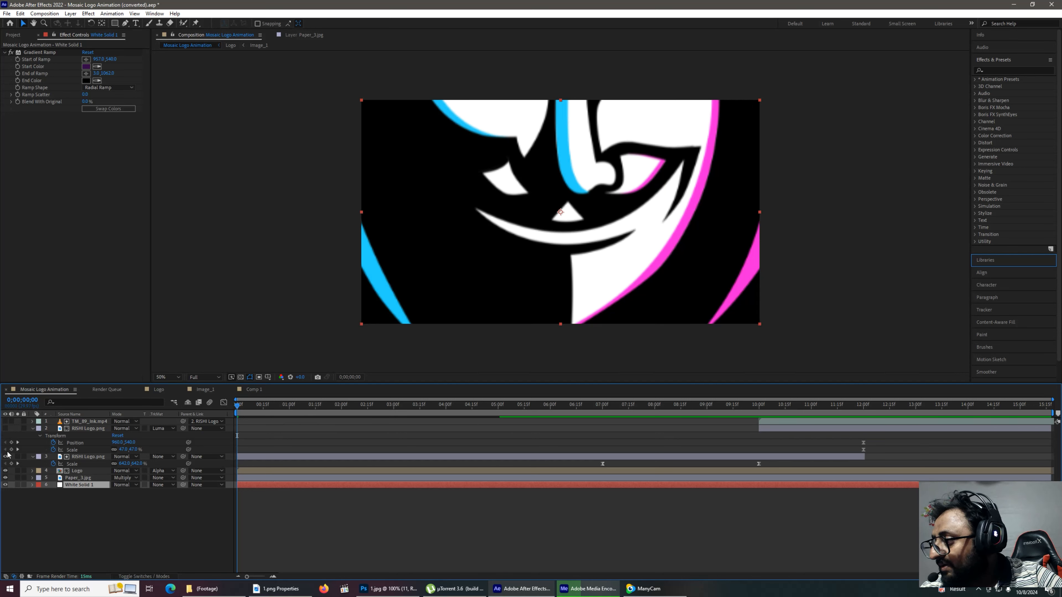
pyautogui.moveTo(5, 457); pyautogui.dragTo(5, 470)
# Step: Open the nested Logo composition from the Mosaic Logo Animation timeline
pyautogui.click(78, 523)
pyautogui.click(80, 470)
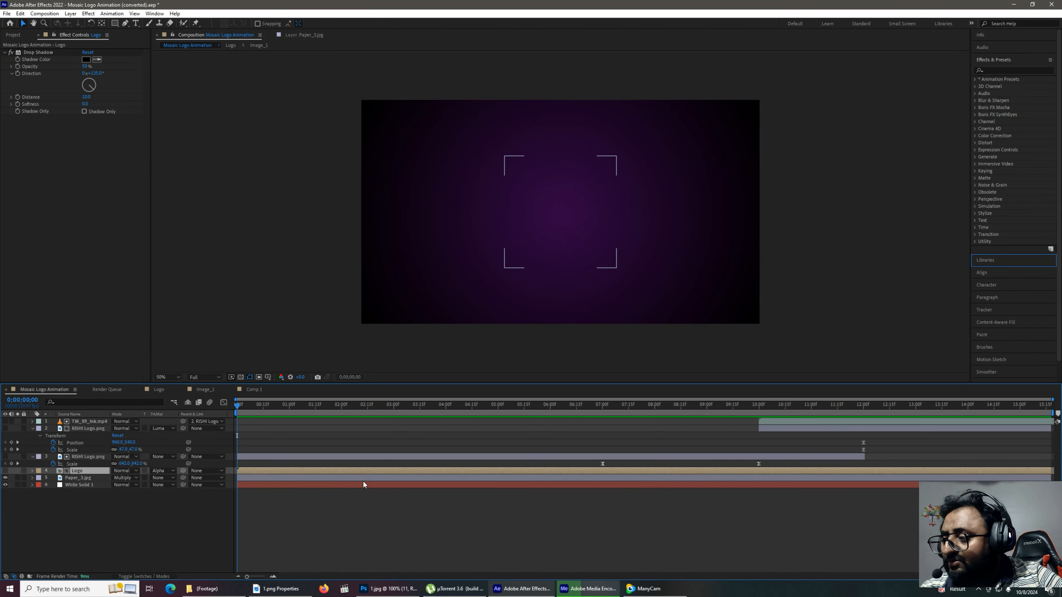
pyautogui.doubleClick(319, 473)
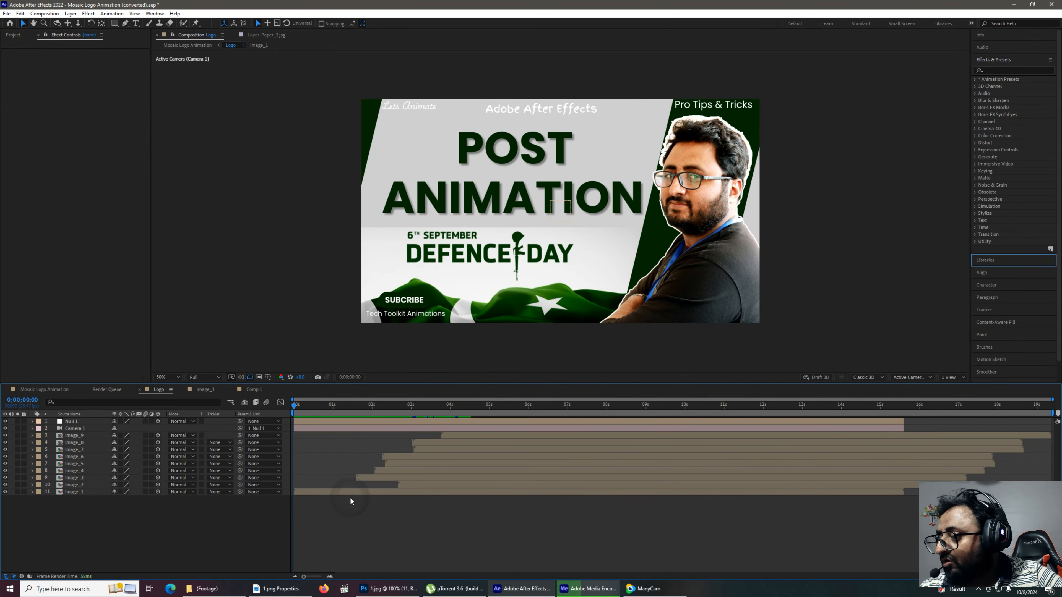
# Step: Hide all layers from Null 1 through Image_2 in the Logo composition so only Image_1 stays shown
pyautogui.click(397, 484)
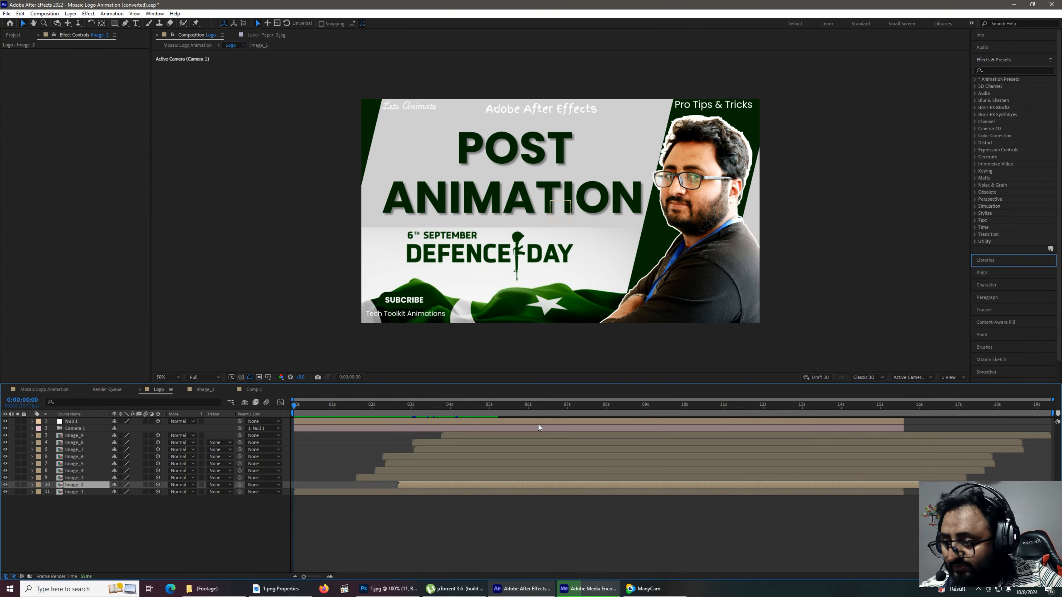
pyautogui.keyDown('shift'); pyautogui.click(71, 421); pyautogui.keyUp('shift')
pyautogui.moveTo(5, 422); pyautogui.dragTo(5, 485)
pyautogui.click(126, 502)
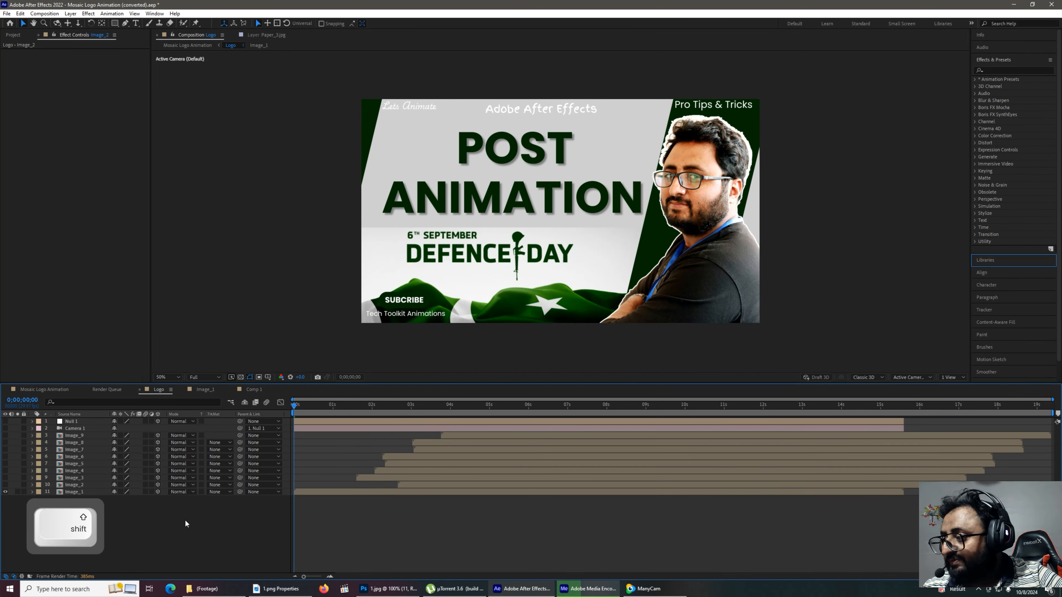
# Step: Open the nested Image_1 composition and review its frame size and duration in the composition settings
pyautogui.click(70, 493)
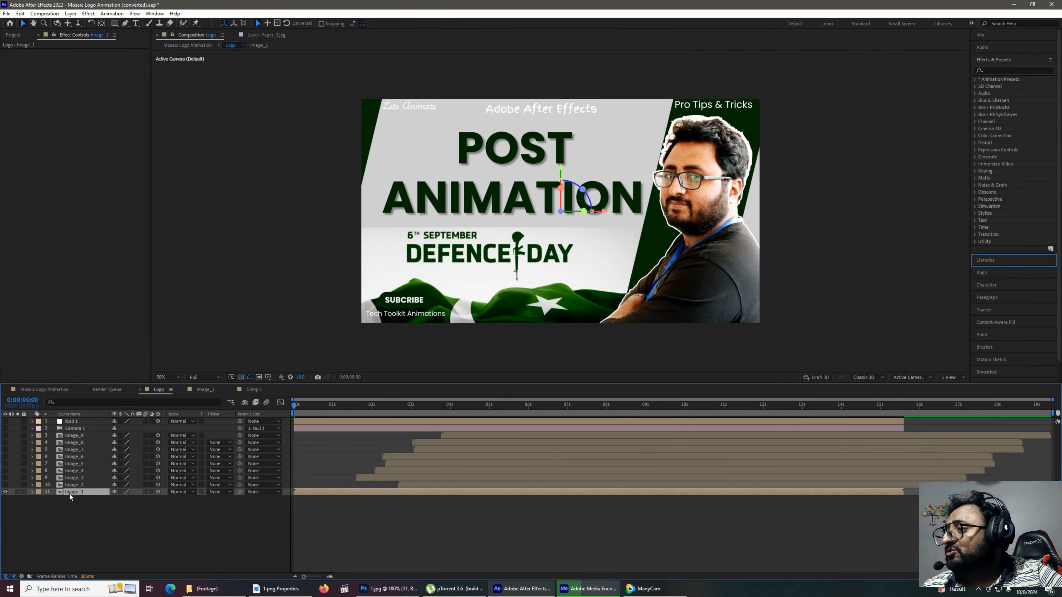
pyautogui.doubleClick(70, 493)
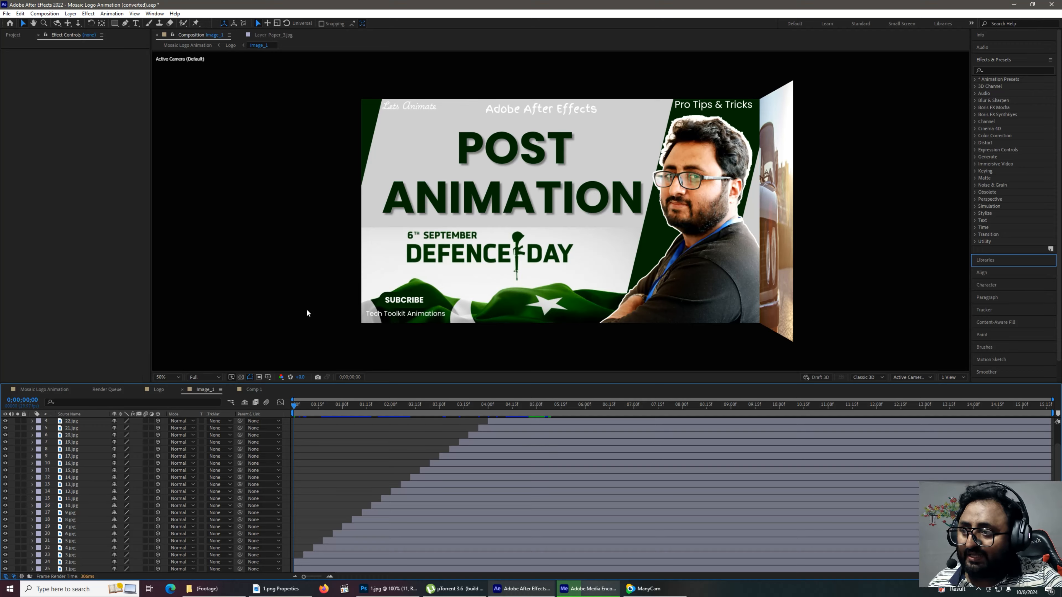
pyautogui.hotkey('ctrl', 'k')
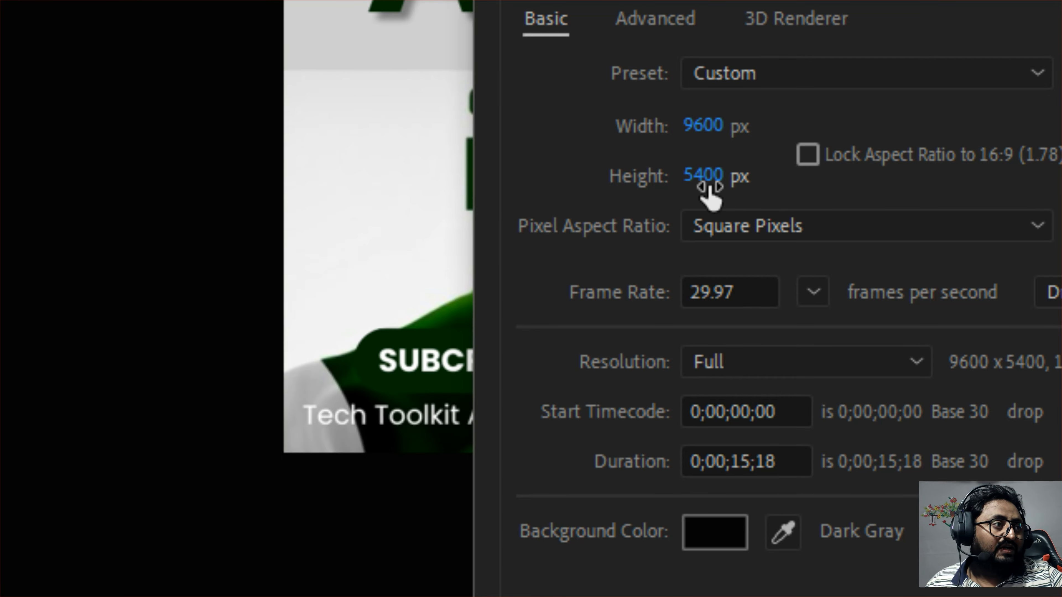
pyautogui.hotkey('alt', 's')
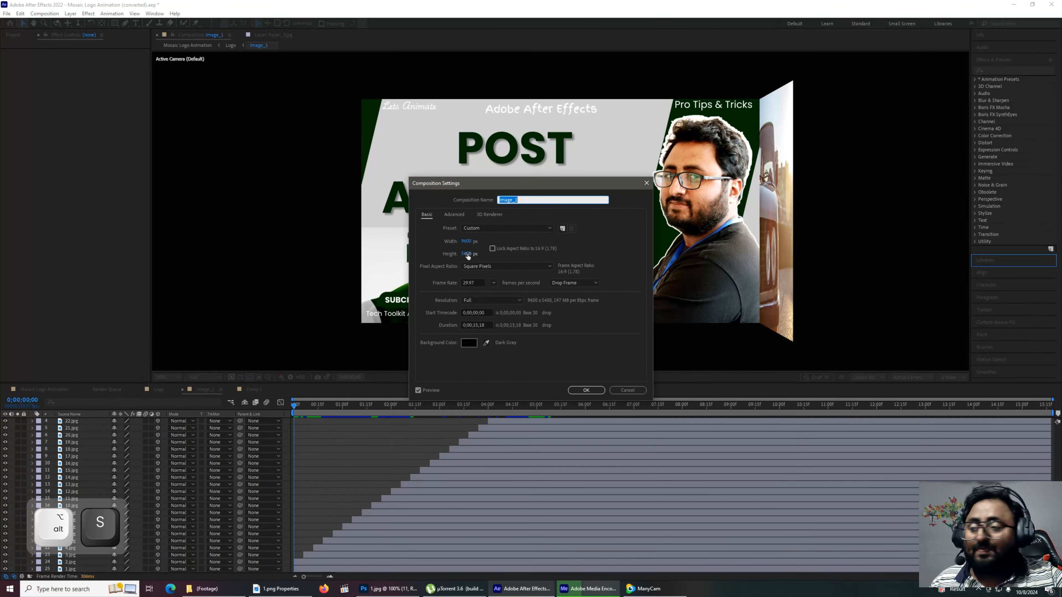
pyautogui.click(620, 391)
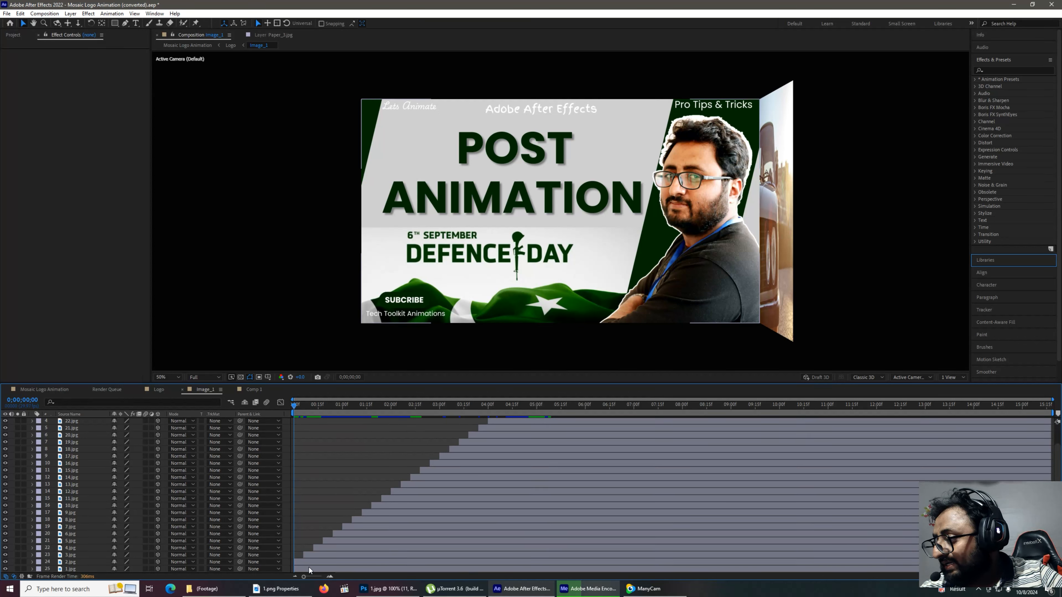
# Step: Try deleting the 1.jpg layer from the Image_1 composition and undo the deletion
pyautogui.click(301, 568)
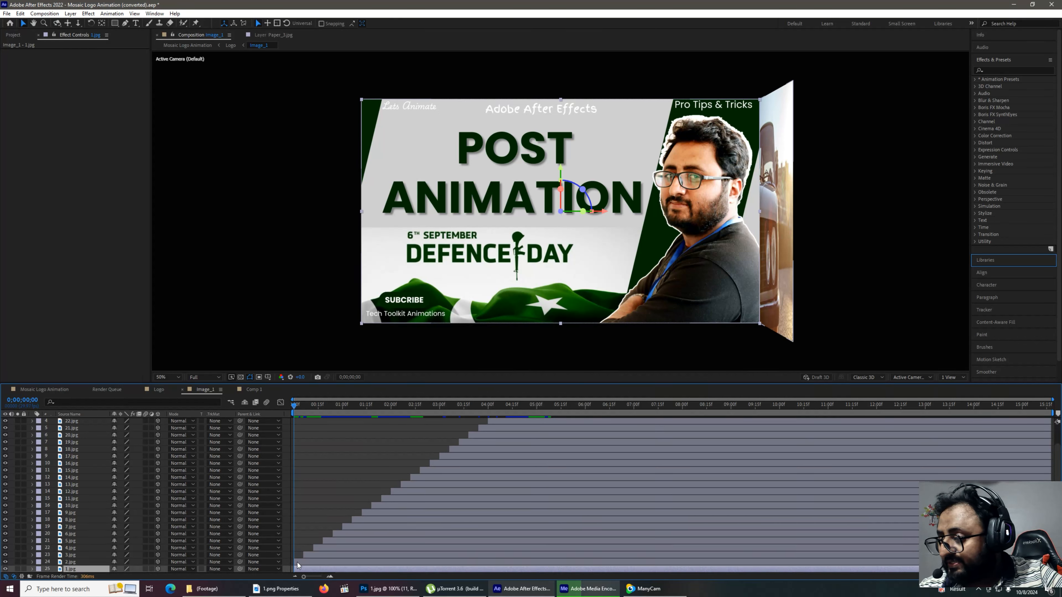
pyautogui.press('Delete')
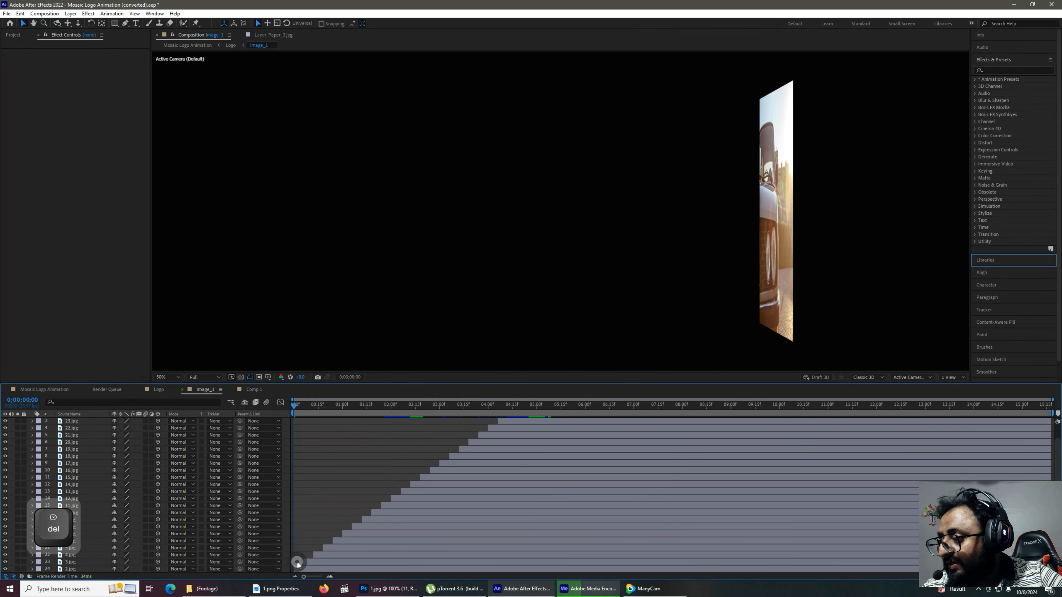
pyautogui.click(300, 569)
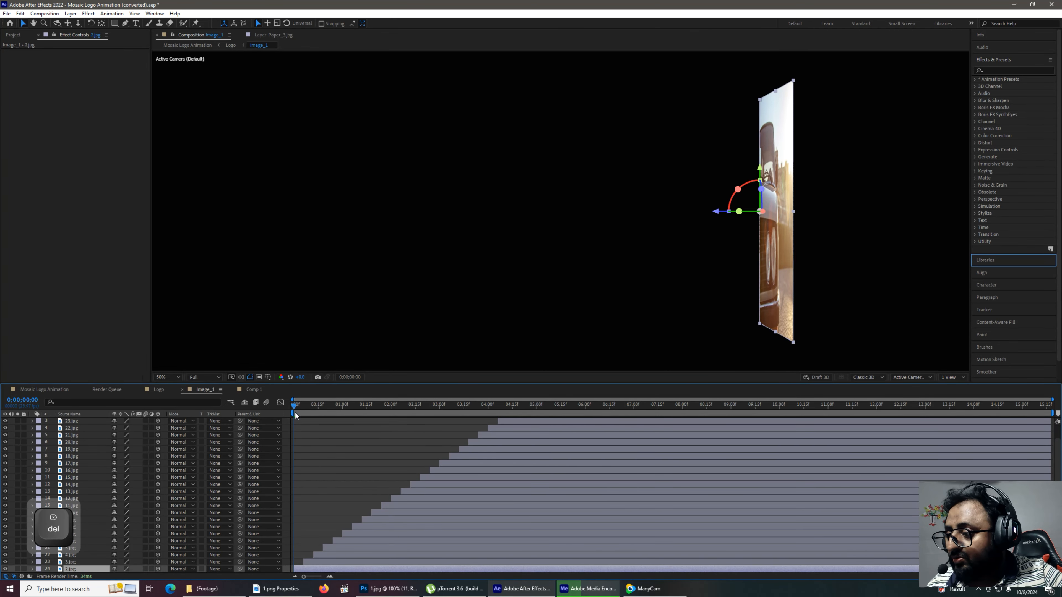
pyautogui.hotkey('ctrl', 'z')
# Step: Scrub through the first seconds of Image_1 to examine how the image tiles unfold, and return to the start
pyautogui.moveTo(296, 408); pyautogui.dragTo(414, 417)
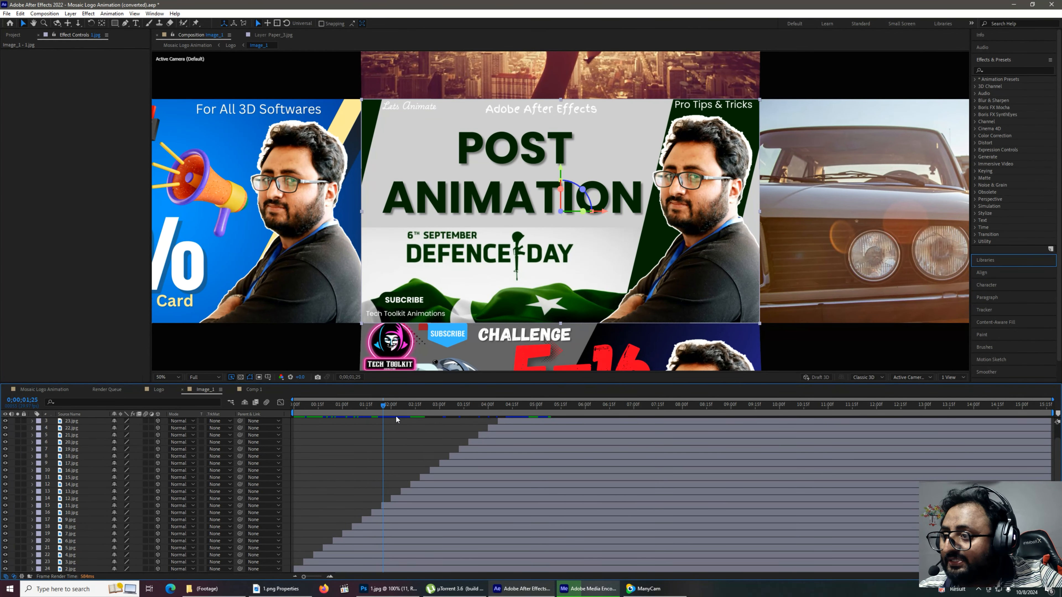
pyautogui.press(',')
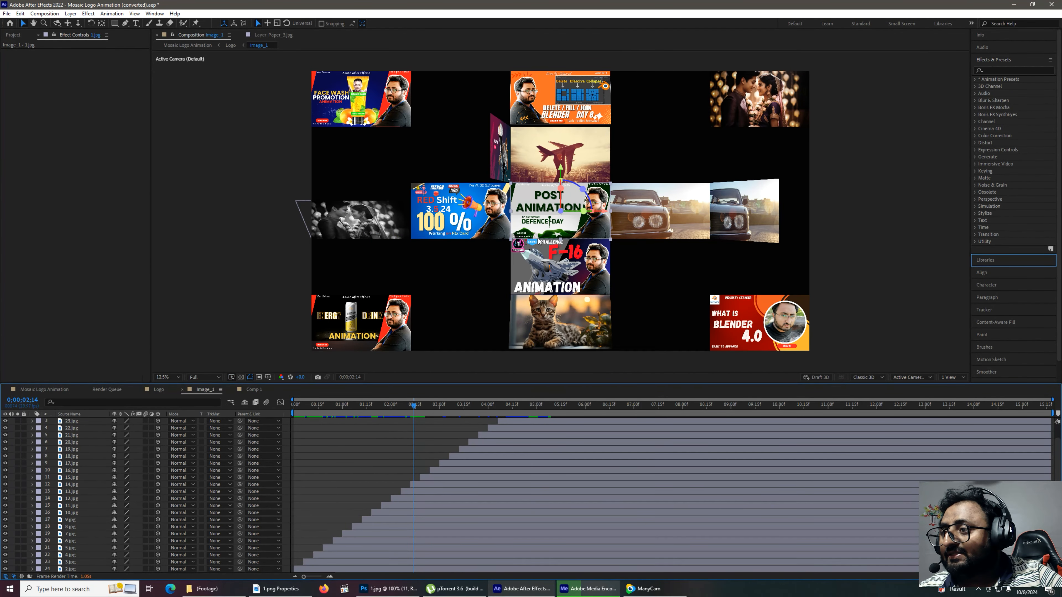
pyautogui.moveTo(409, 404); pyautogui.dragTo(273, 429)
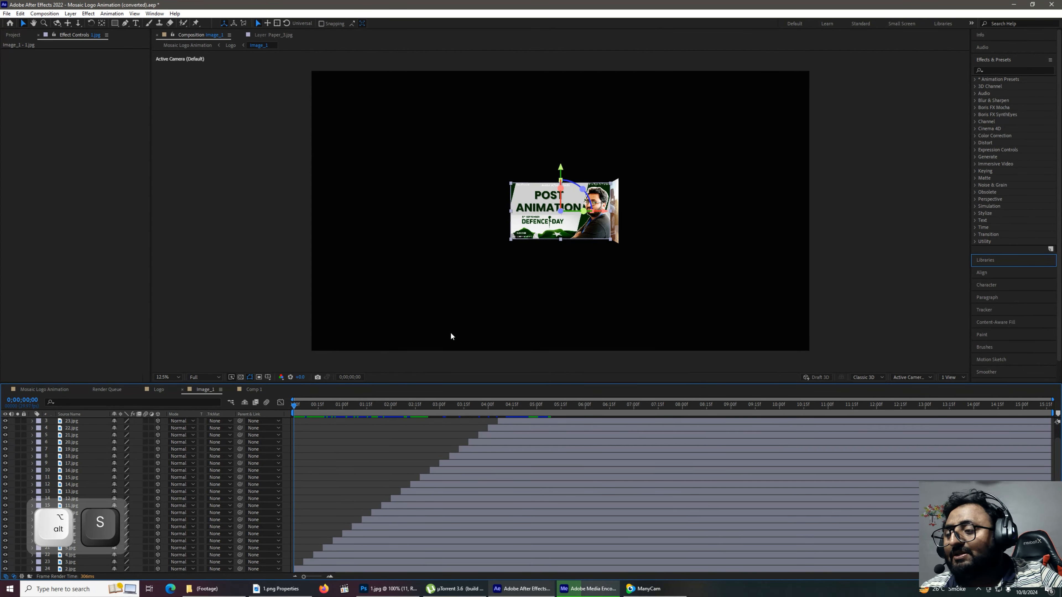
# Step: Select layers 2.jpg through 9.jpg in the Image_1 composition and reveal their Scale properties
pyautogui.click(359, 567)
pyautogui.press('s')
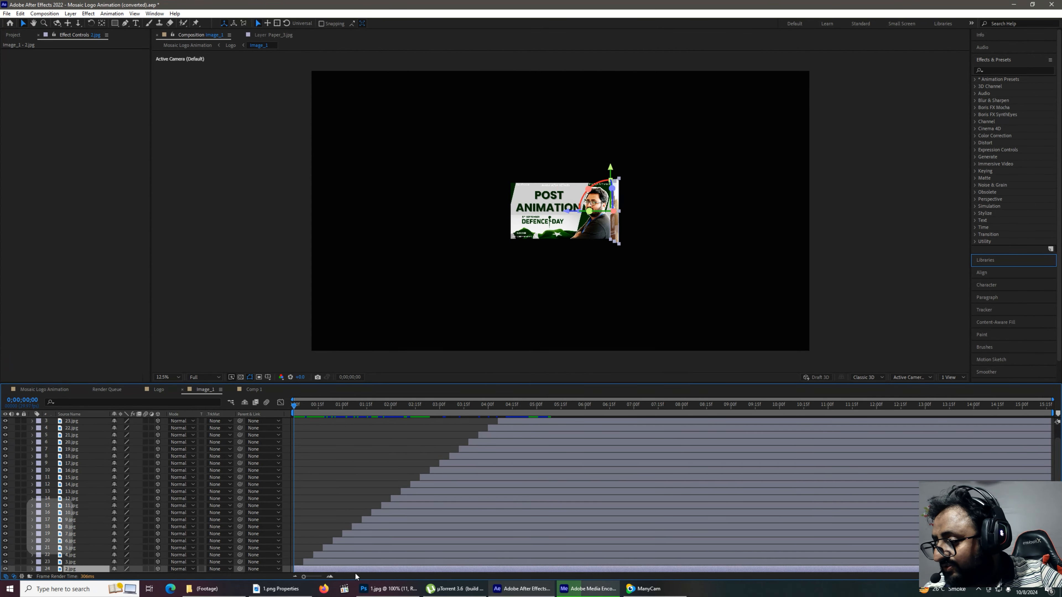
pyautogui.press('s')
pyautogui.scroll(-1, 160, 522)
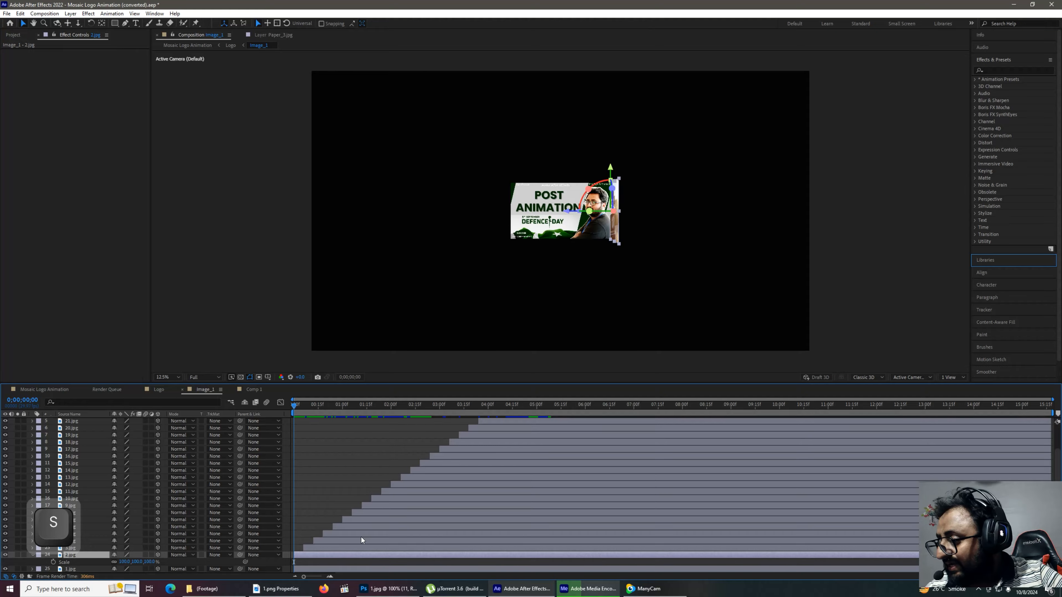
pyautogui.keyDown('shift'); pyautogui.click(407, 507); pyautogui.keyUp('shift')
pyautogui.press('s')
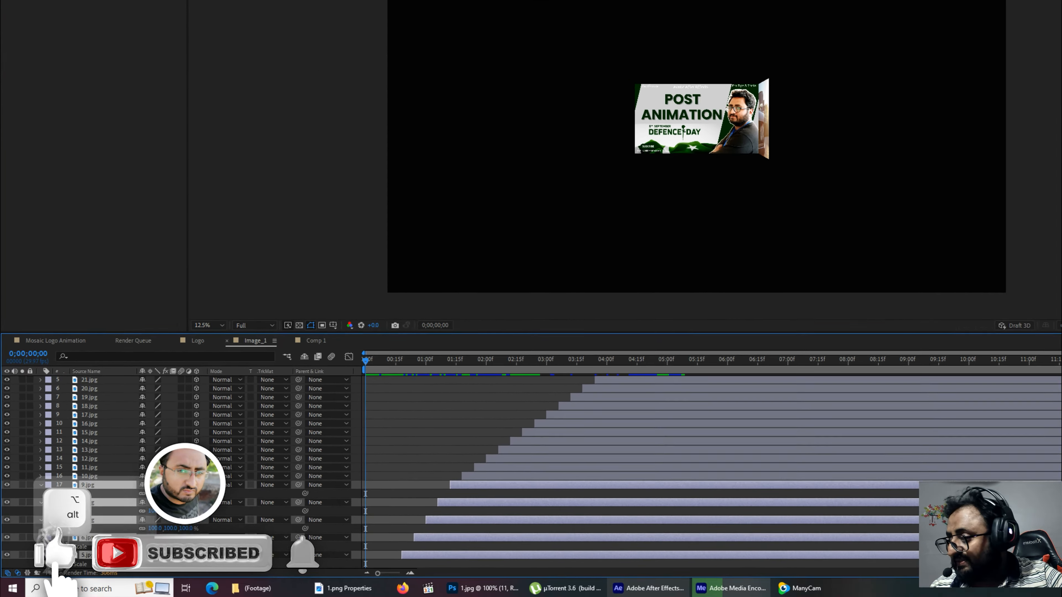
pyautogui.hotkey('alt', 'a')
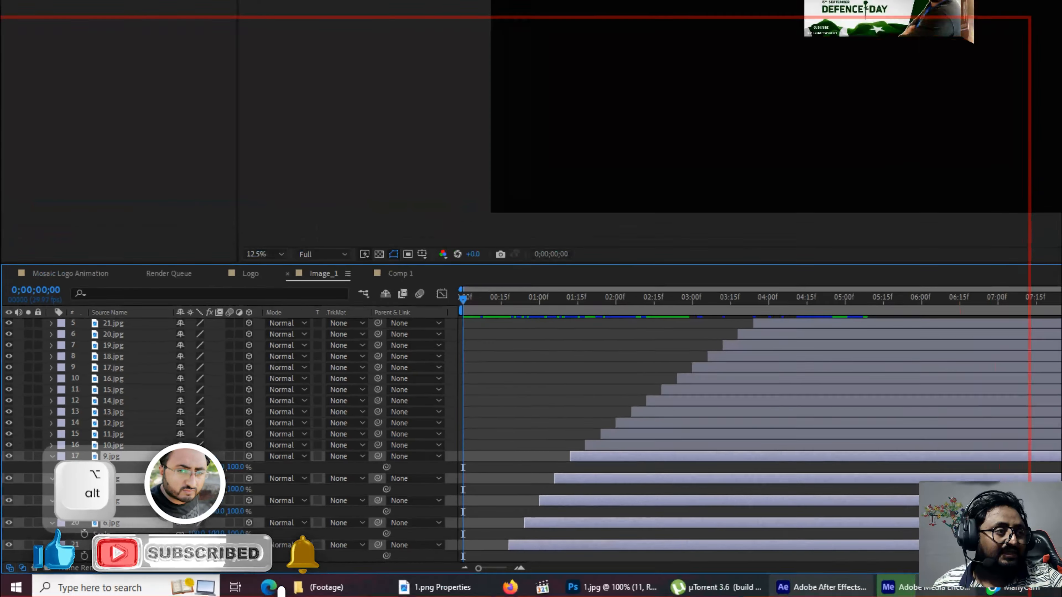
# Step: Collapse the revealed Scale properties in the Image_1 timeline and deselect all layers
pyautogui.hotkey('alt', 's')
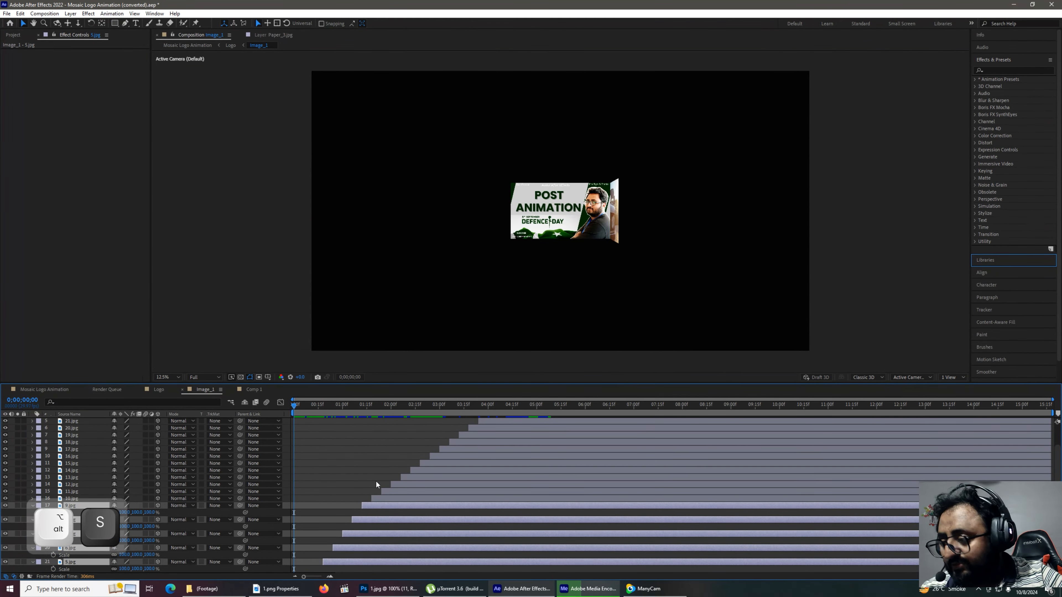
pyautogui.press('f')
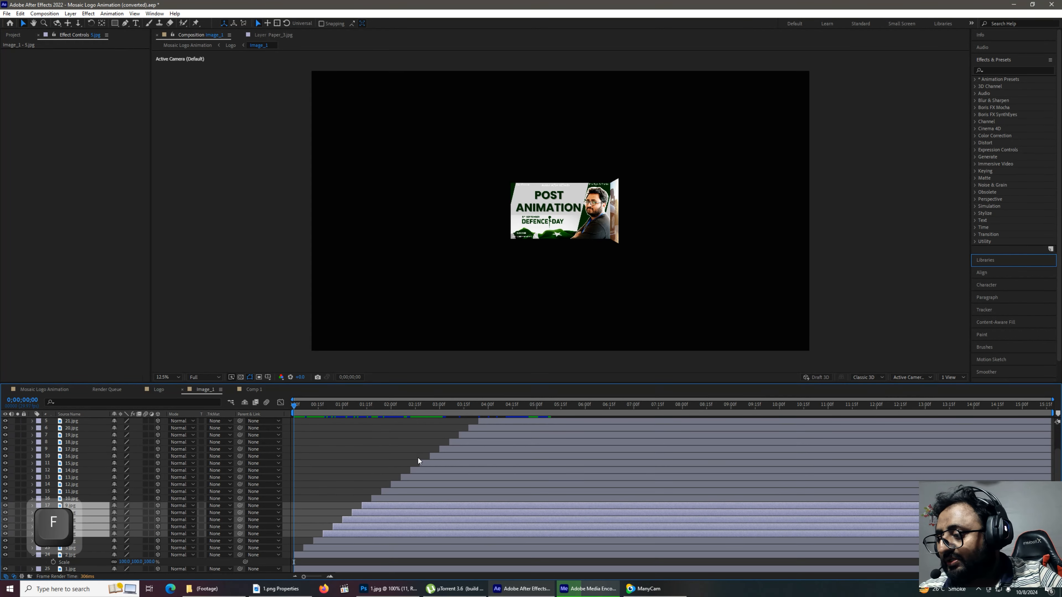
pyautogui.click(359, 561)
pyautogui.press('f')
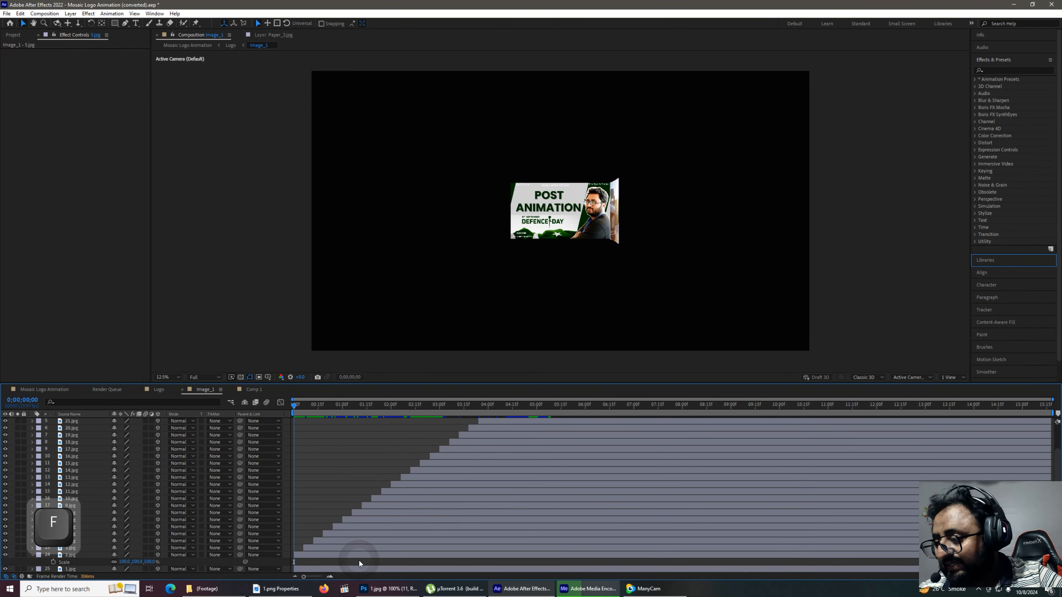
# Step: Select the 1.jpg and 2.jpg tiles in turn and scrub to 0;00;00;12 to examine how 2.jpg unfolds beside the centre image
pyautogui.click(539, 241)
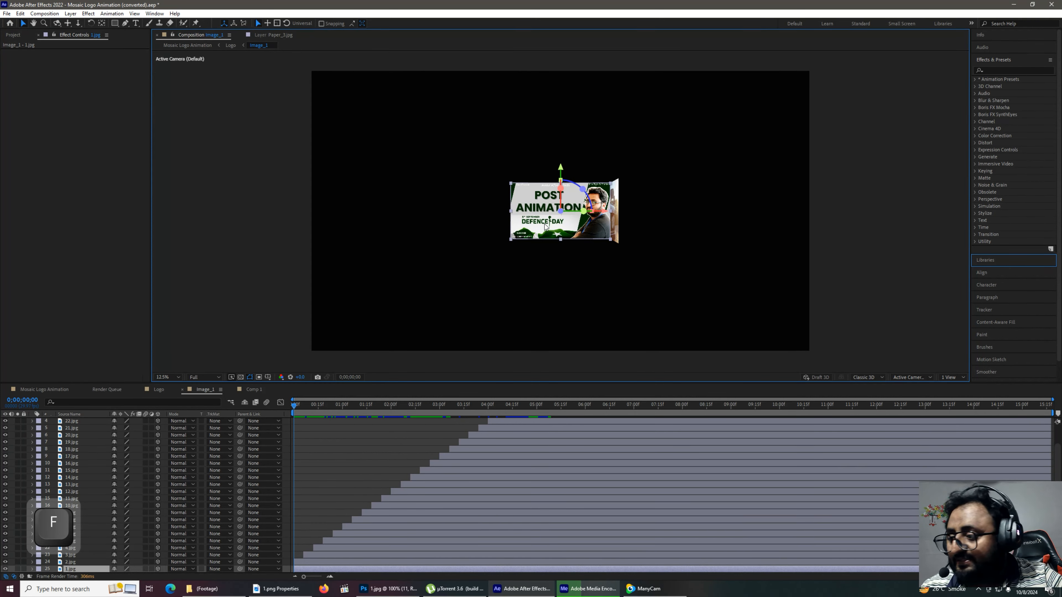
pyautogui.press('=')
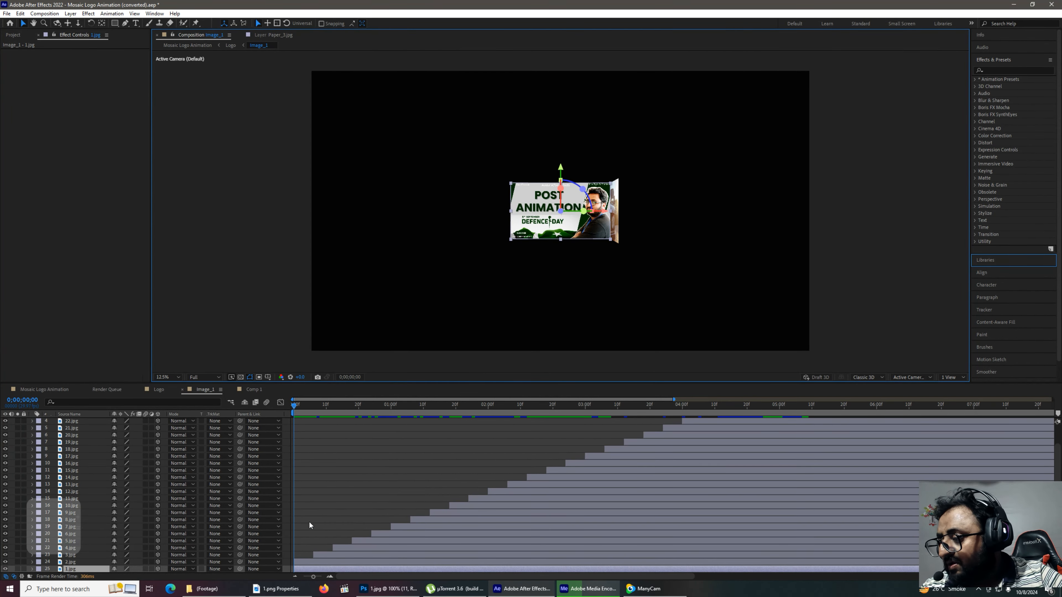
pyautogui.press('=')
pyautogui.click(308, 559)
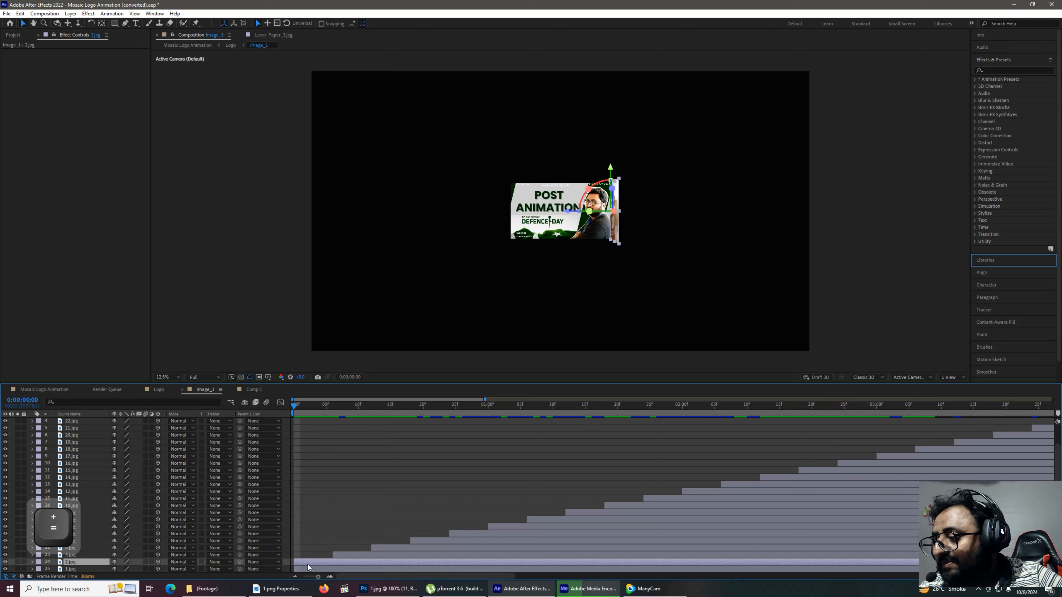
pyautogui.moveTo(294, 408); pyautogui.dragTo(373, 433)
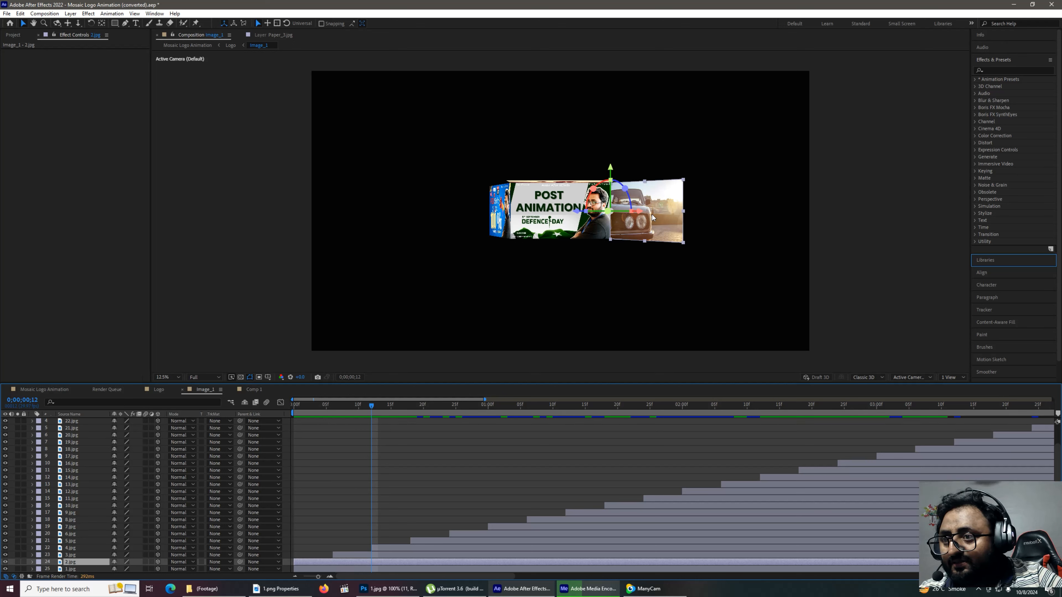
# Step: Select layer 3.jpg and reveal its animated properties to examine the Y Rotation keyframes
pyautogui.click(666, 221)
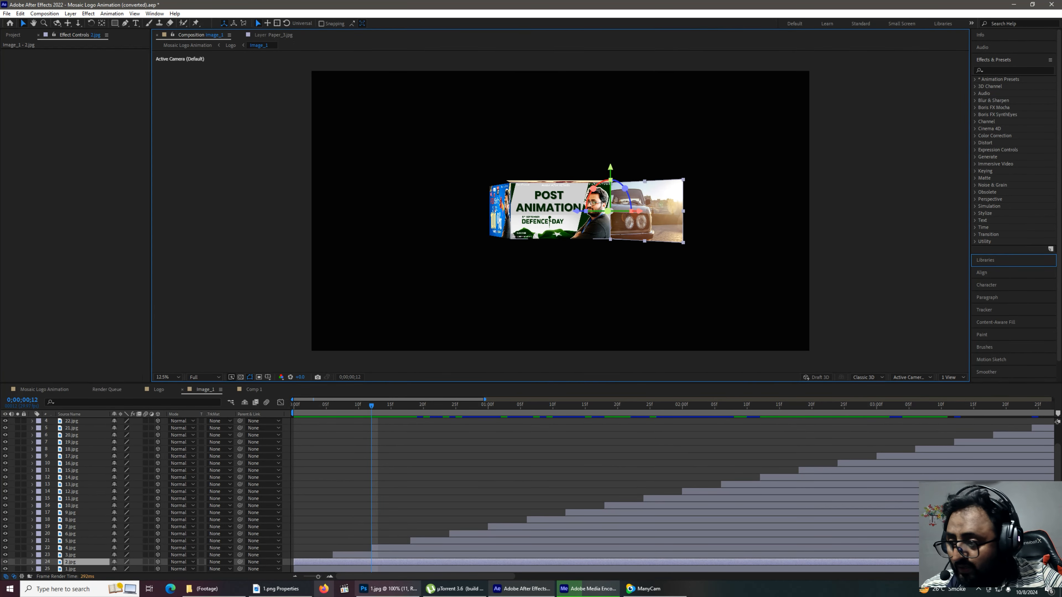
pyautogui.click(350, 556)
pyautogui.press('u')
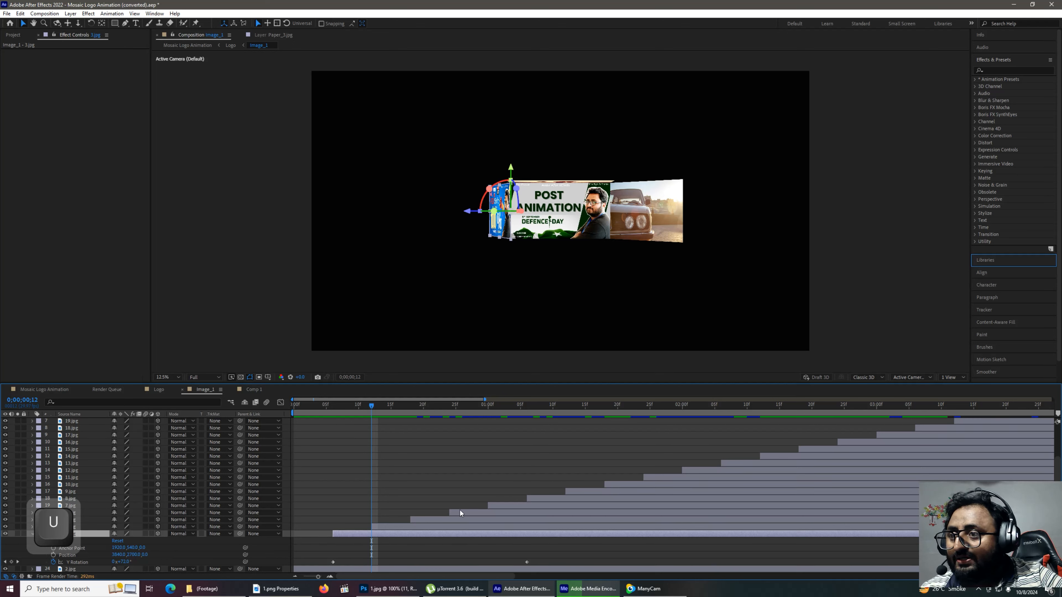
# Step: Try rotating the 2.jpg tile about its hinge edge with the 3D gizmo and undo the rotation
pyautogui.click(643, 226)
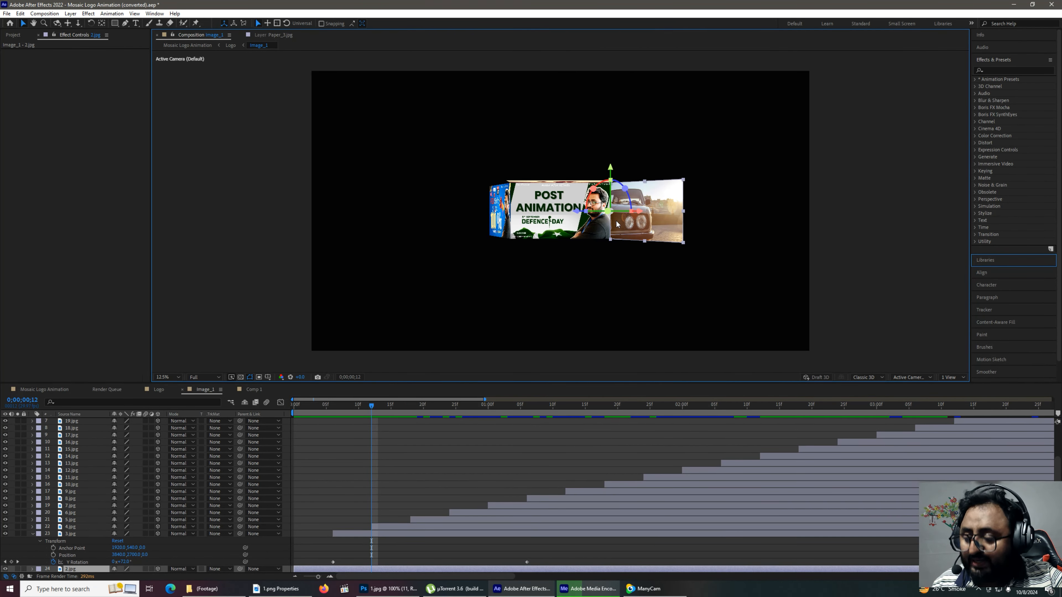
pyautogui.press('alt')
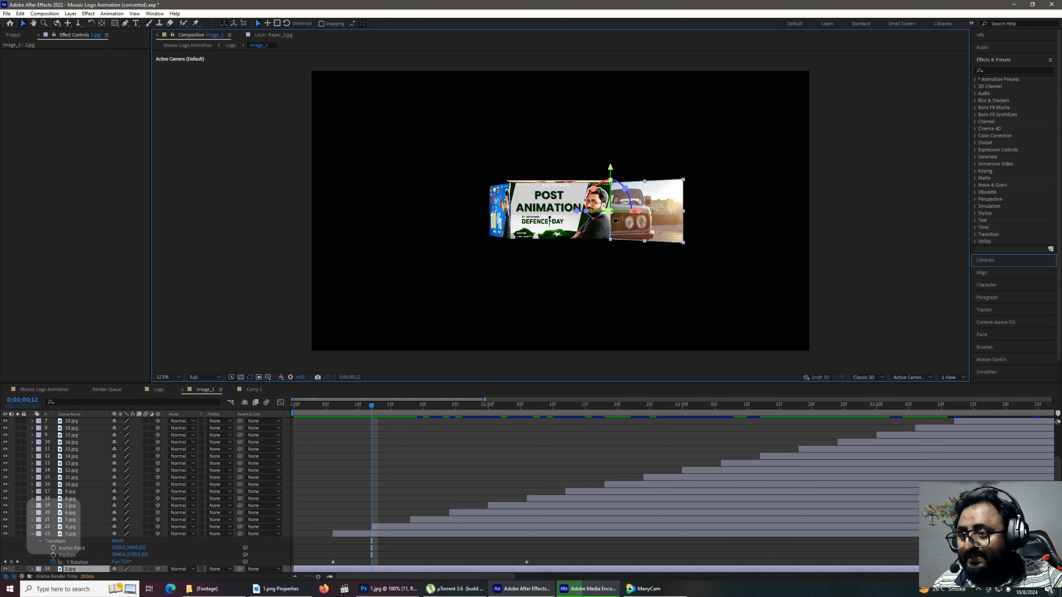
pyautogui.moveTo(624, 189); pyautogui.dragTo(635, 202)
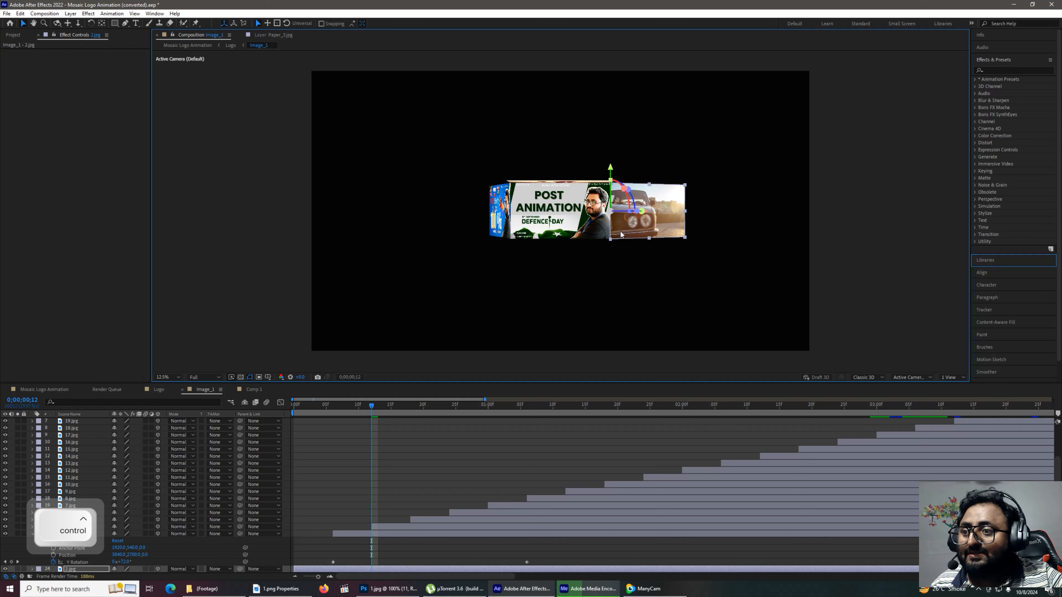
pyautogui.hotkey('ctrl', 'z')
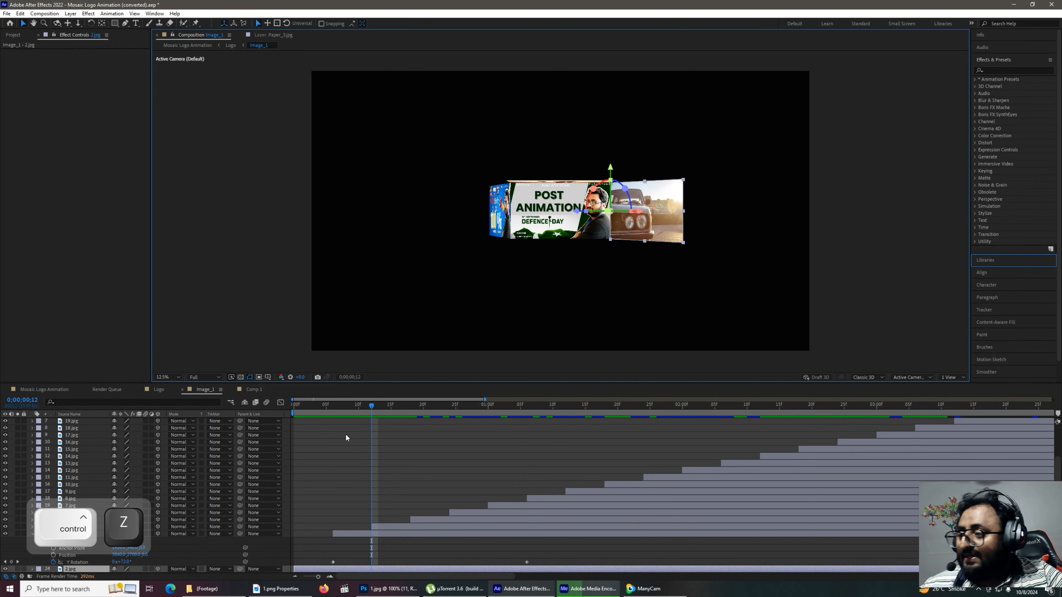
# Step: Scrub to 0;00;01;12, selecting tiles 3.jpg, 5.jpg and 4.jpg, to examine how they unfold around the centre image
pyautogui.moveTo(370, 406); pyautogui.dragTo(417, 413)
pyautogui.click(489, 209)
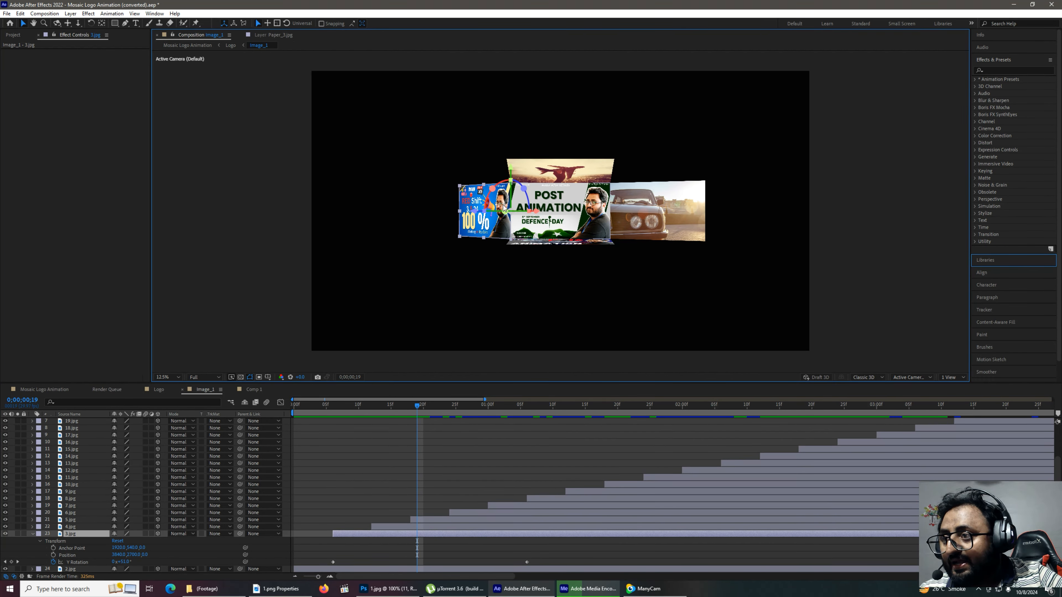
pyautogui.click(425, 519)
pyautogui.moveTo(417, 406); pyautogui.dragTo(493, 406)
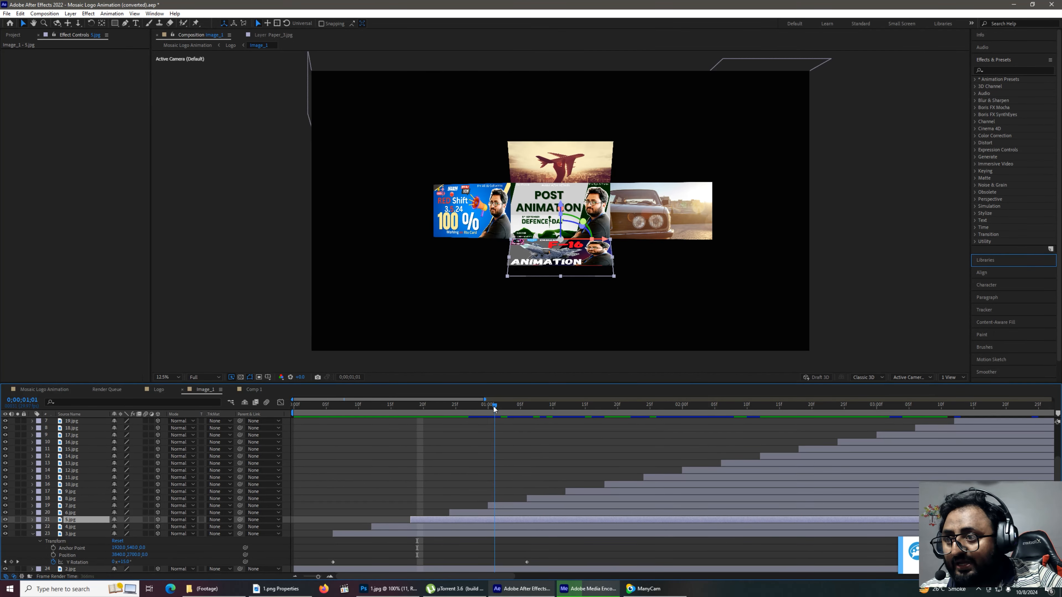
pyautogui.click(571, 141)
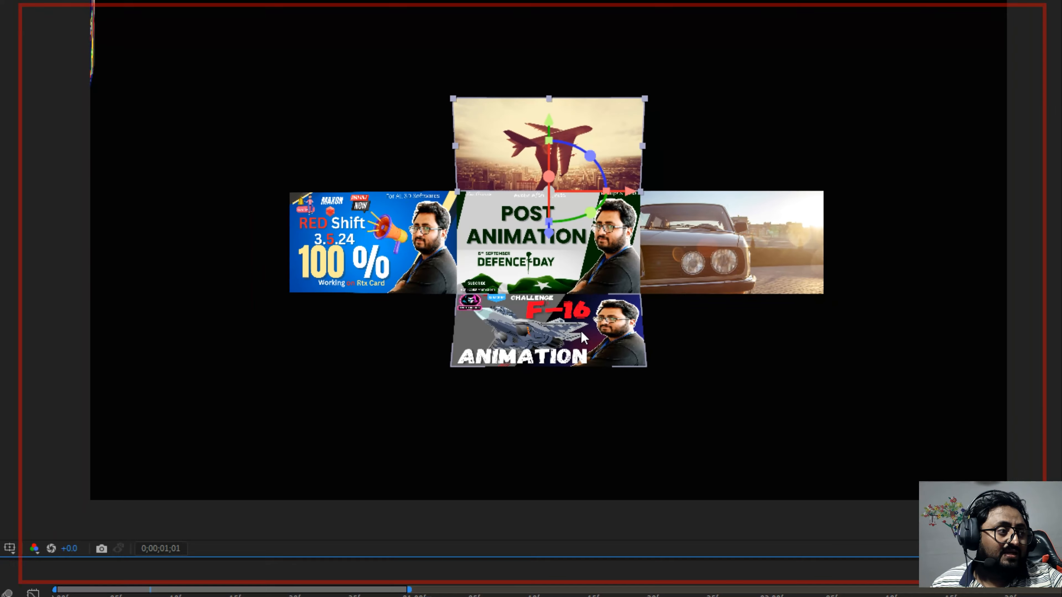
pyautogui.hotkey('alt', 's')
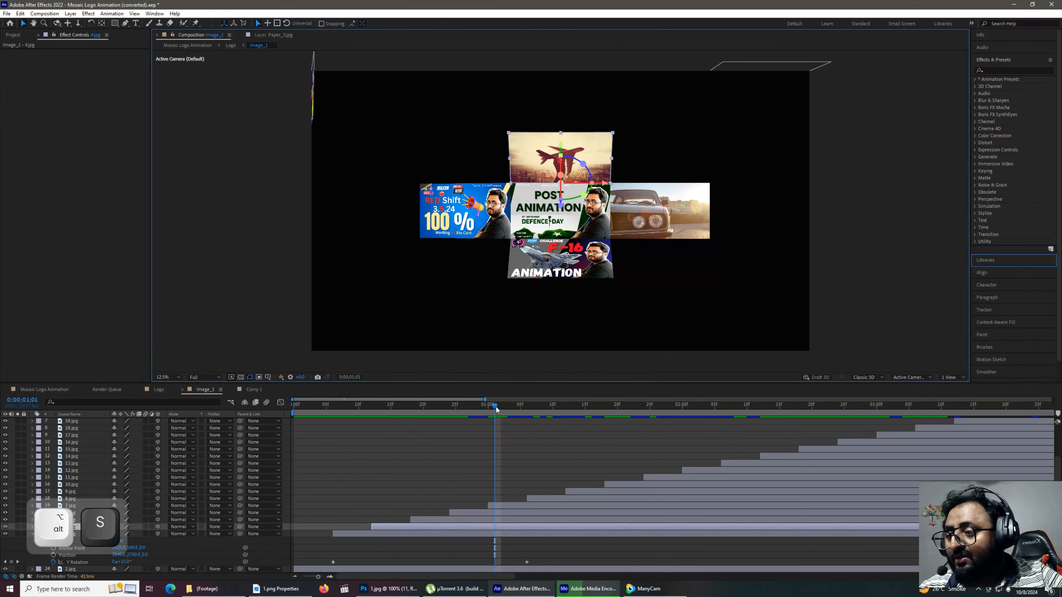
pyautogui.moveTo(496, 406); pyautogui.dragTo(565, 408)
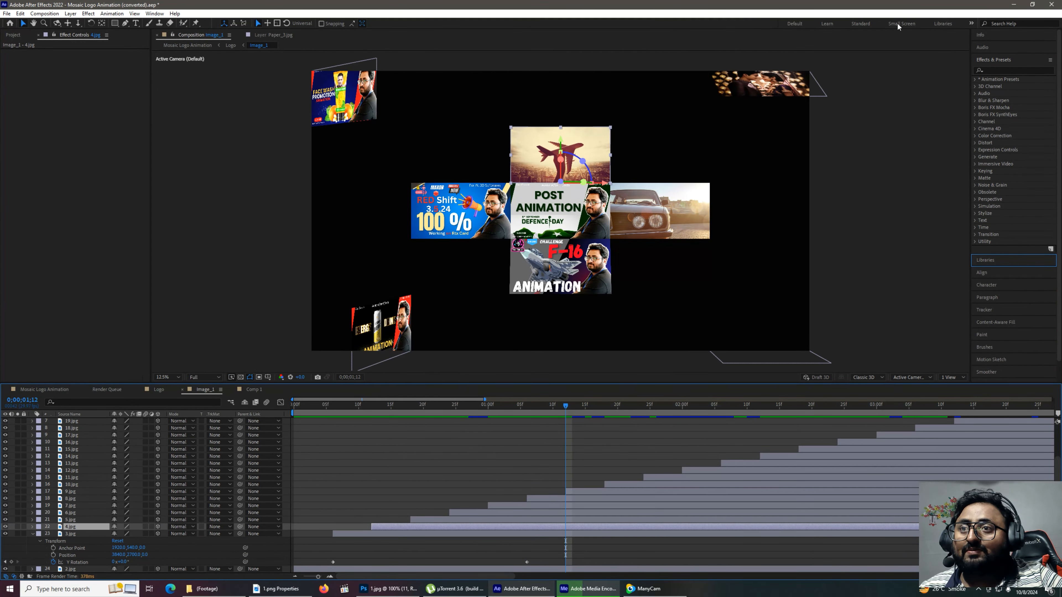
# Step: Select the corner tiles, including 7.jpg and 8.jpg, and scrub on to 0;00;06;05 to examine how the full mosaic fills in
pyautogui.click(790, 87)
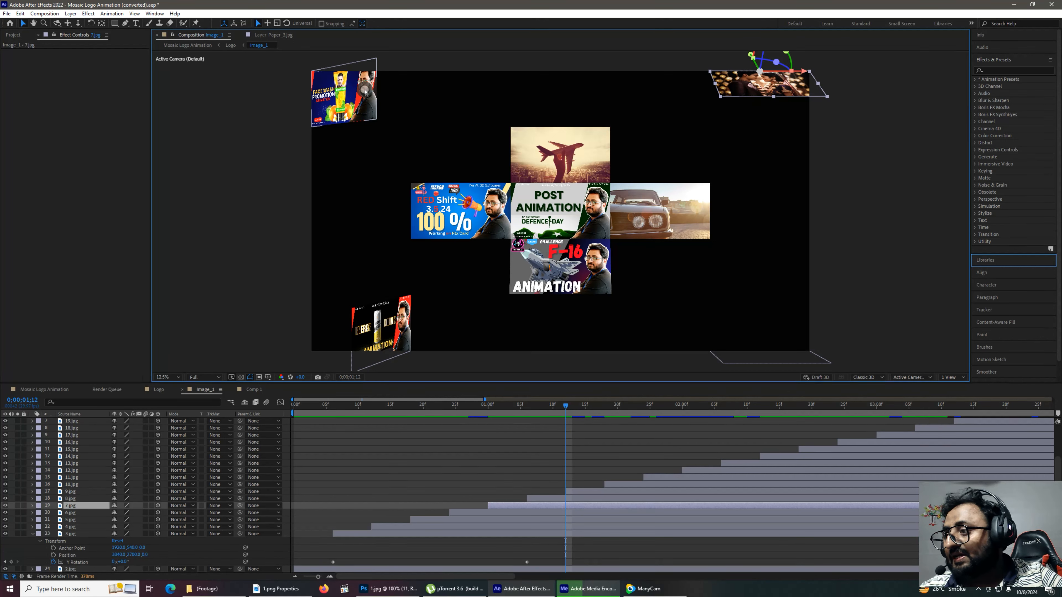
pyautogui.click(344, 97)
pyautogui.click(380, 324)
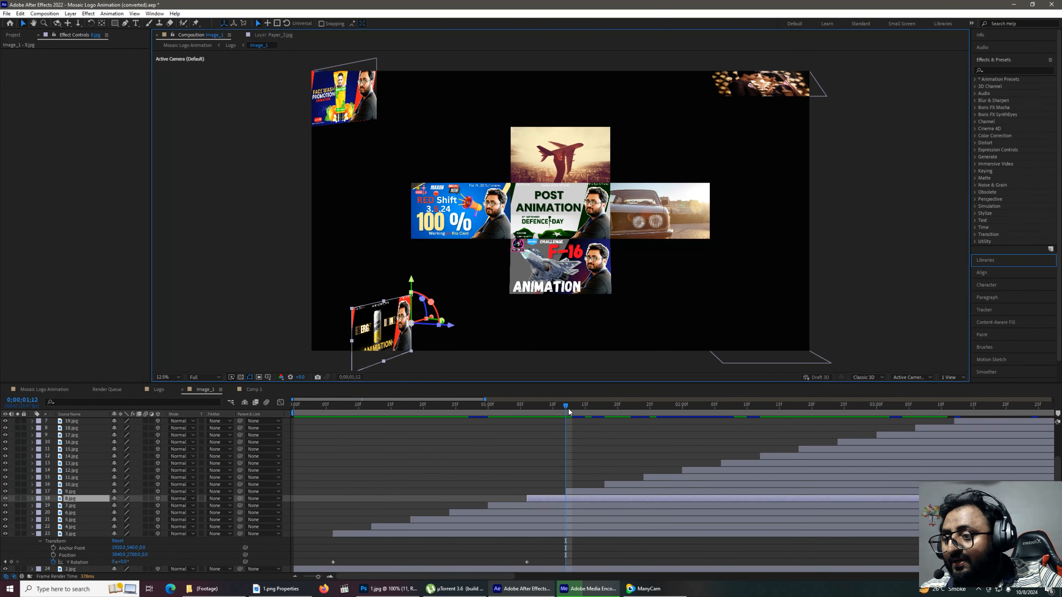
pyautogui.moveTo(568, 408); pyautogui.dragTo(1056, 434)
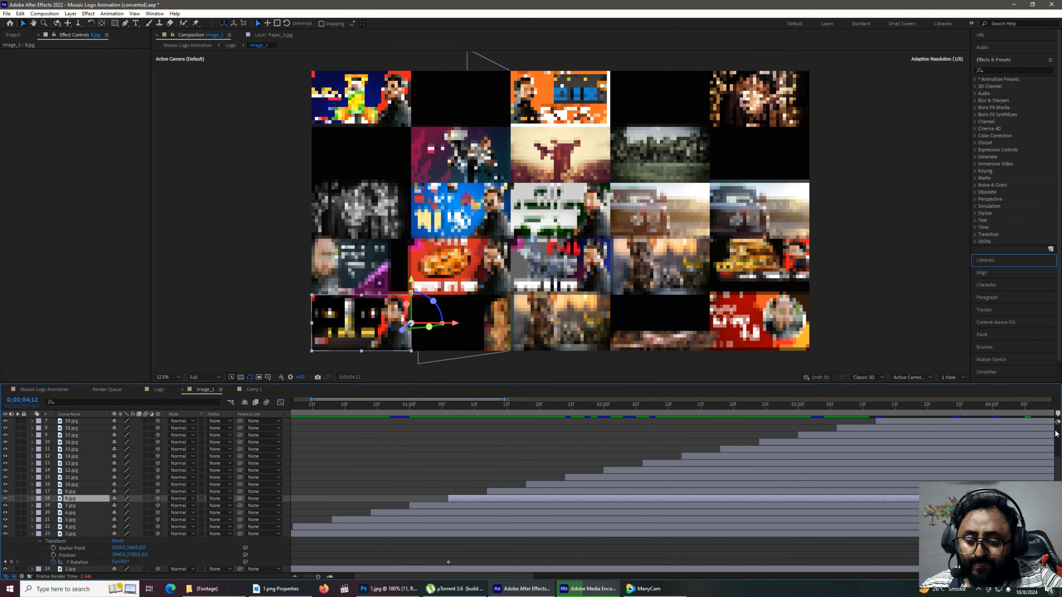
pyautogui.press('-')
pyautogui.moveTo(808, 412); pyautogui.dragTo(1039, 432)
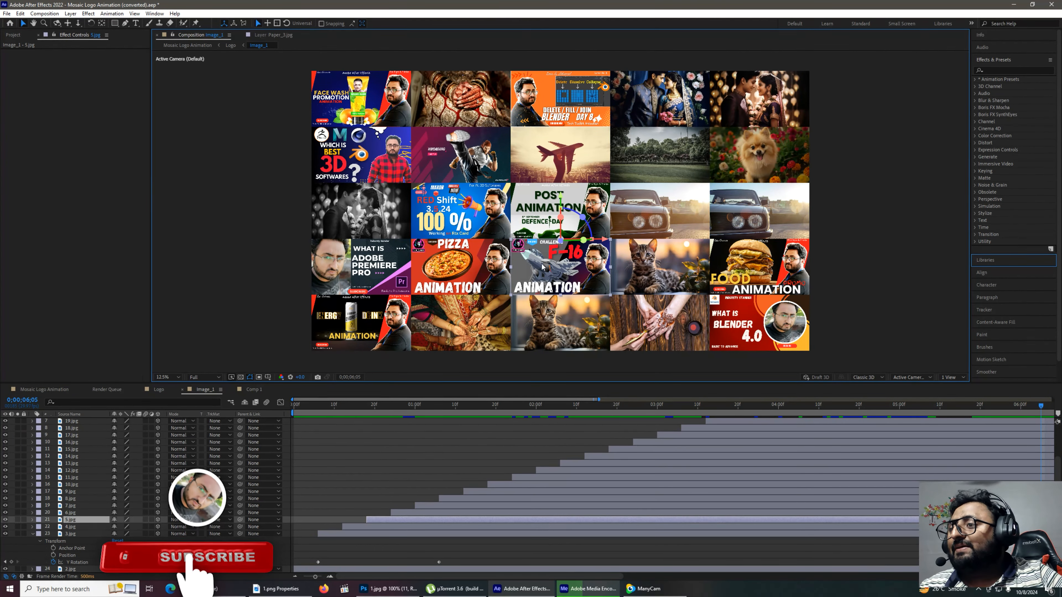
# Step: Select layer 16.jpg and scrub back to 0;00;04;26 to examine the last tiles while they are still unfolding
pyautogui.click(661, 102)
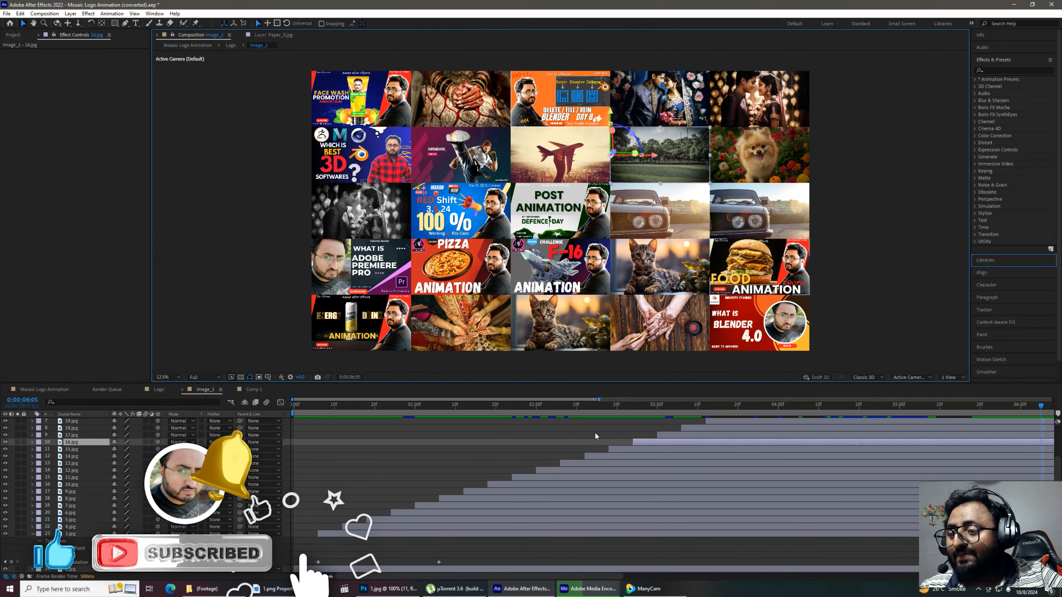
pyautogui.scroll(3, 882, 455)
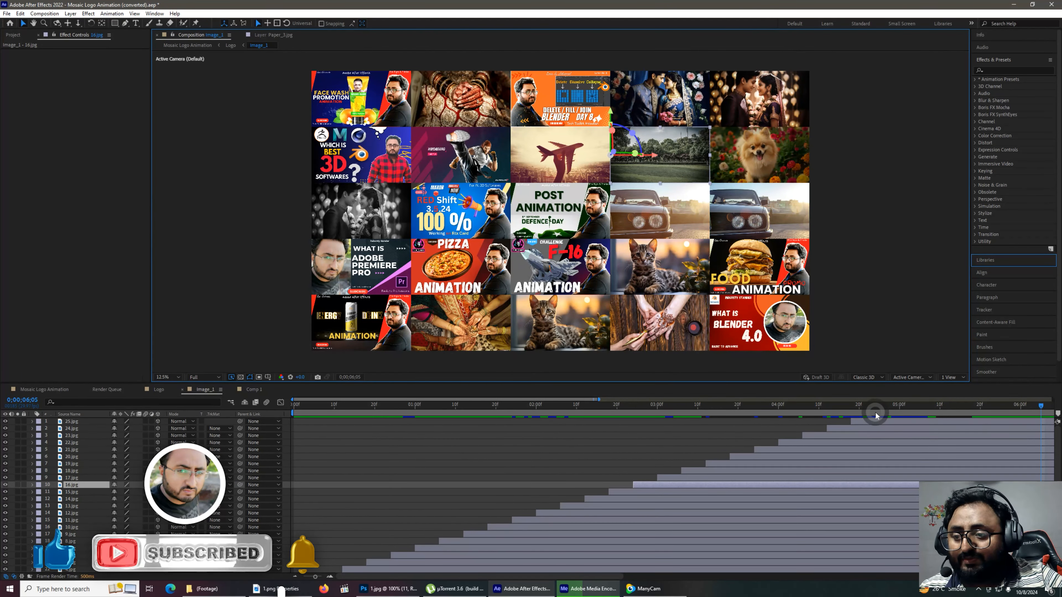
pyautogui.moveTo(876, 408)
pyautogui.mouseDown()
pyautogui.moveTo(677, 434)
pyautogui.moveTo(882, 427)
pyautogui.mouseUp()
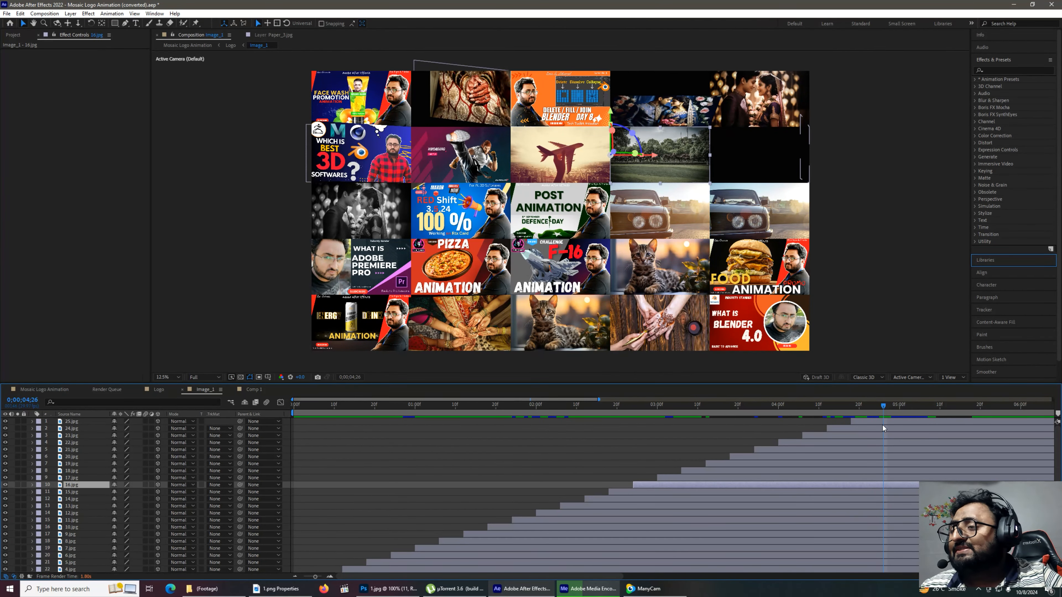
# Step: Select the 22.jpg tile and turn on Snapping
pyautogui.click(385, 153)
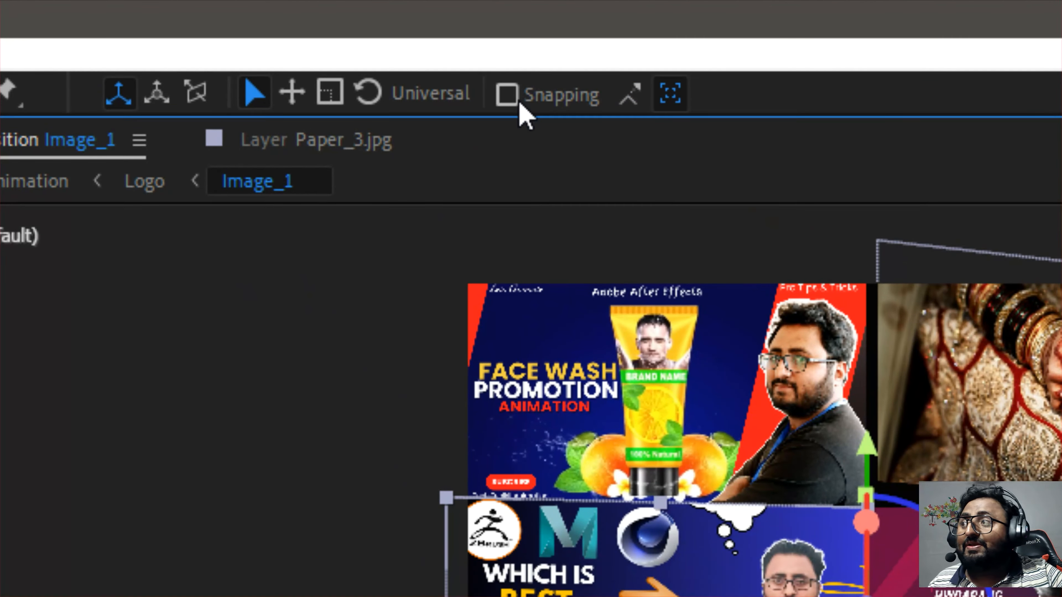
pyautogui.click(508, 100)
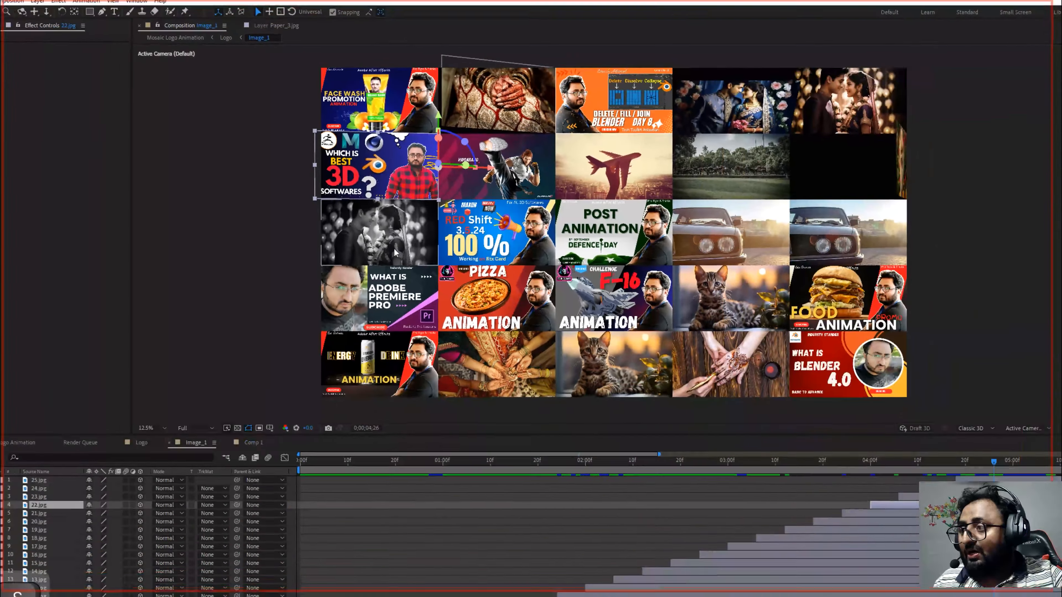
# Step: Try rotating and moving the 12.jpg tile out of its grid cell and undo each change
pyautogui.click(374, 225)
pyautogui.press('s')
pyautogui.moveTo(363, 194); pyautogui.dragTo(424, 203)
pyautogui.hotkey('ctrl', 'z')
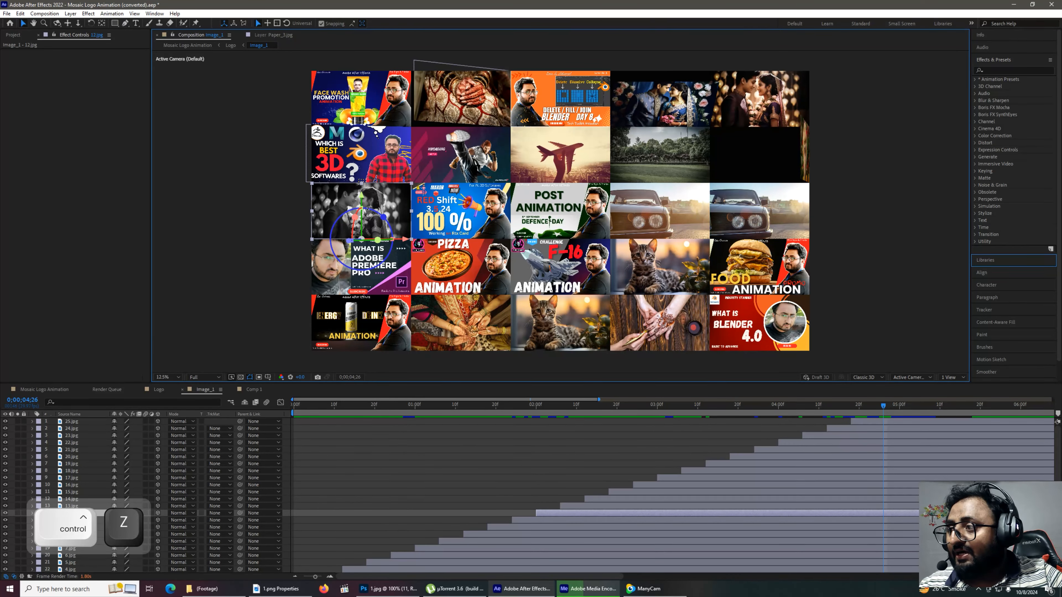
pyautogui.hotkey('ctrl', 'z')
pyautogui.hotkey('ctrl', 'z')
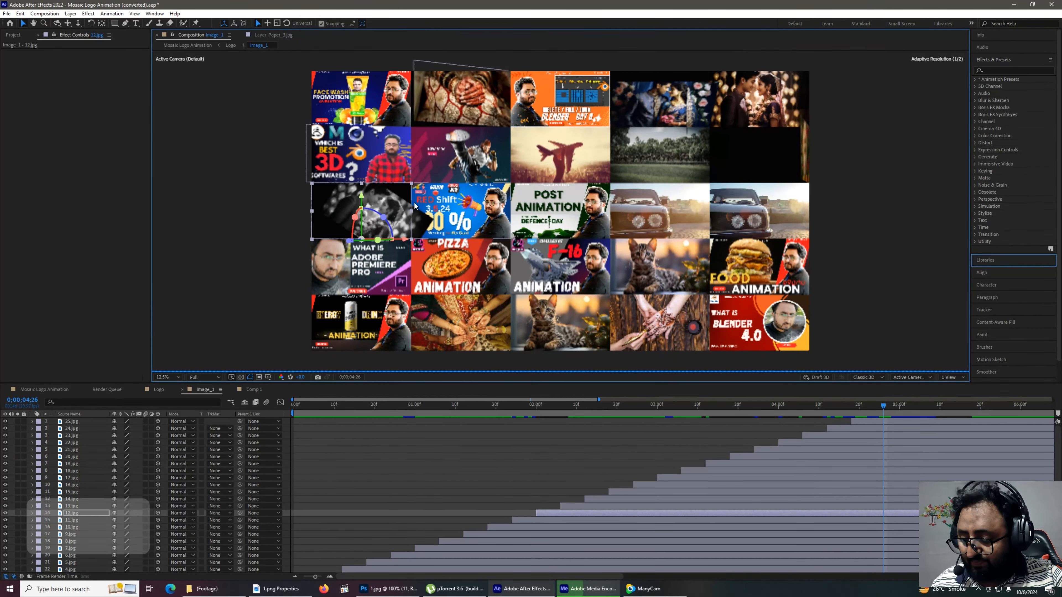
pyautogui.hotkey('ctrl', 'z')
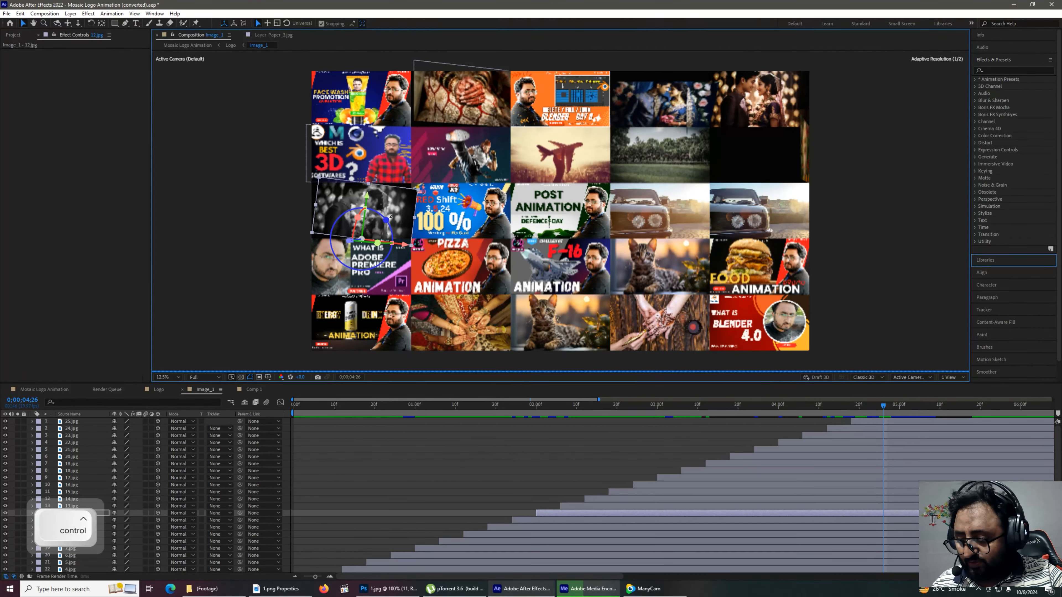
pyautogui.hotkey('ctrl', 'z')
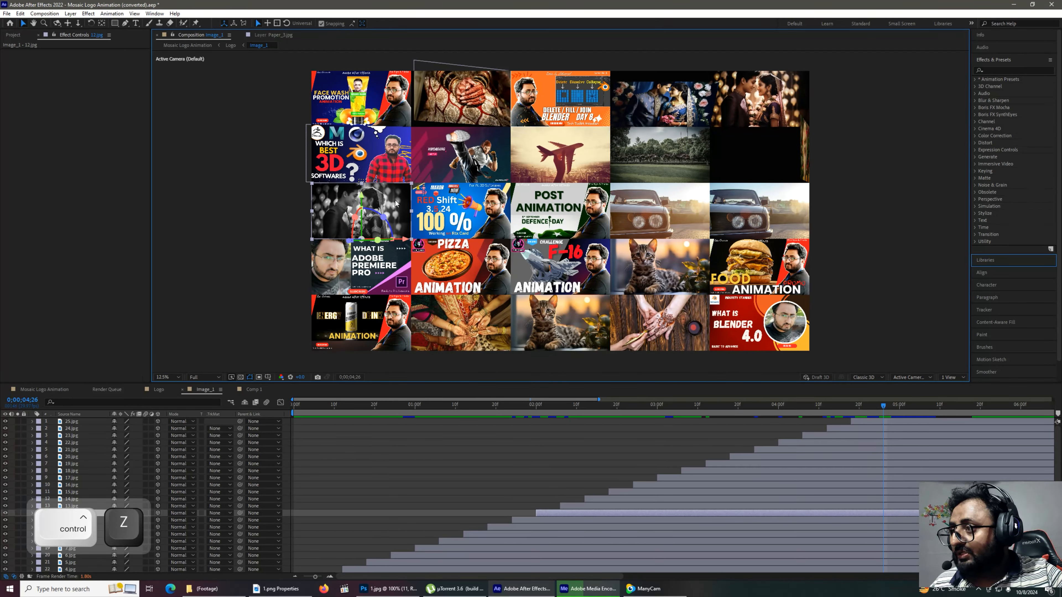
pyautogui.moveTo(396, 203); pyautogui.dragTo(446, 203)
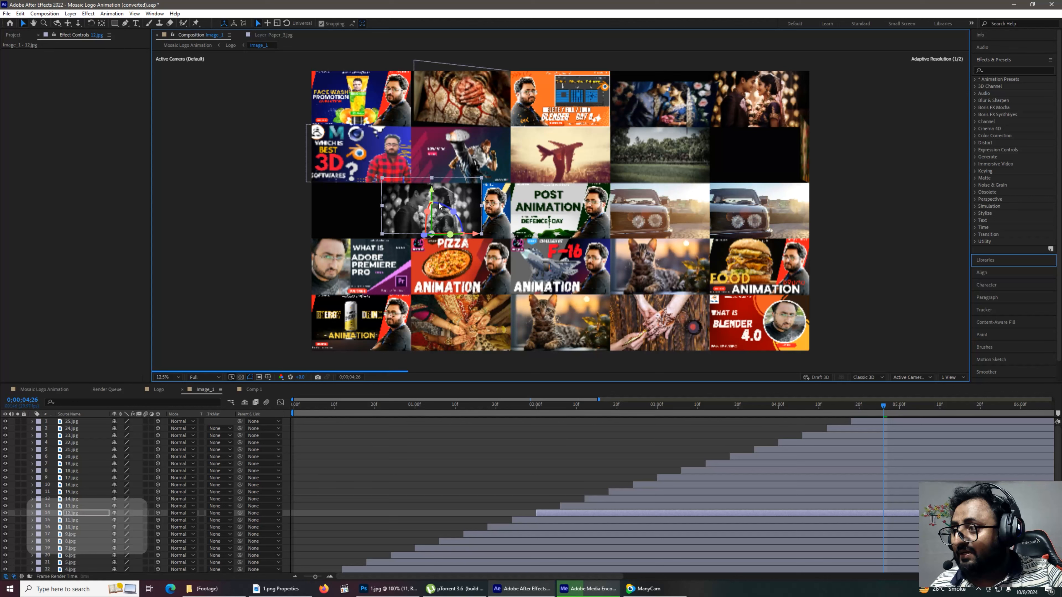
pyautogui.hotkey('ctrl', 'z')
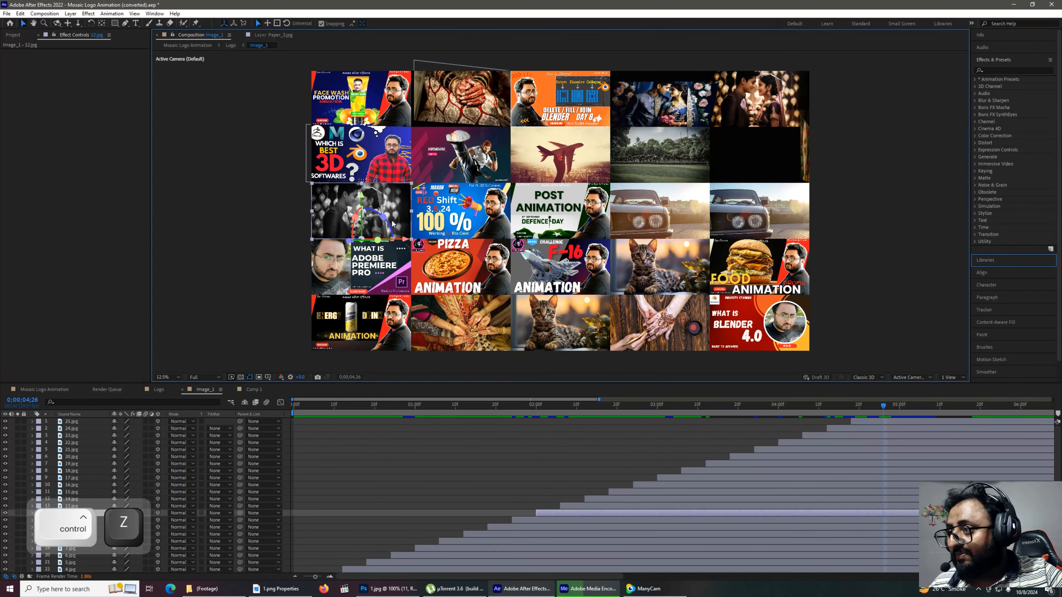
# Step: Try sliding the 12.jpg tile sideways over the neighbouring tile and undo the move
pyautogui.moveTo(394, 206); pyautogui.dragTo(429, 202)
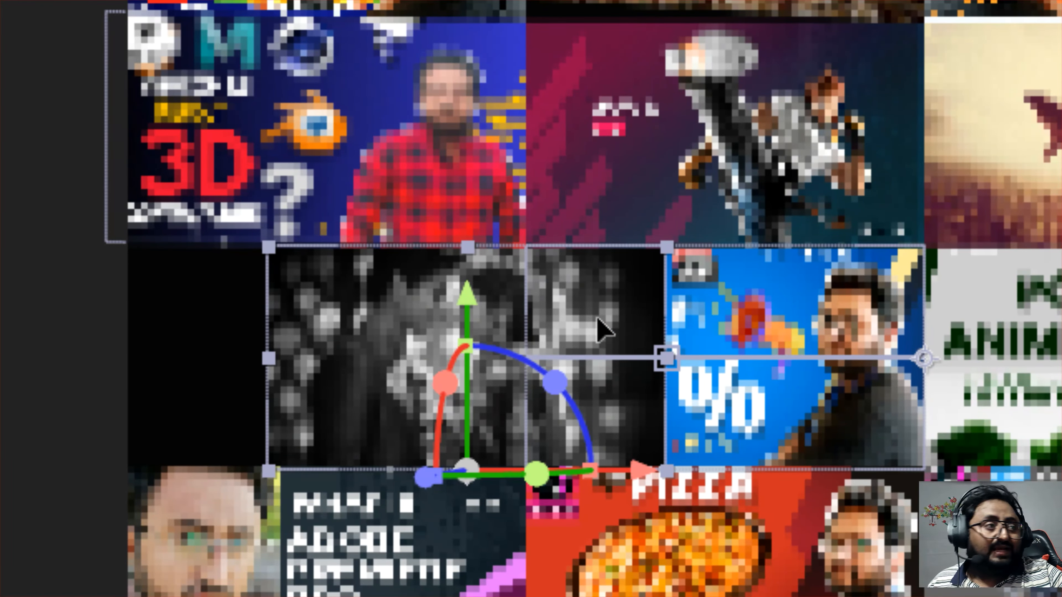
pyautogui.moveTo(598, 318); pyautogui.dragTo(600, 320)
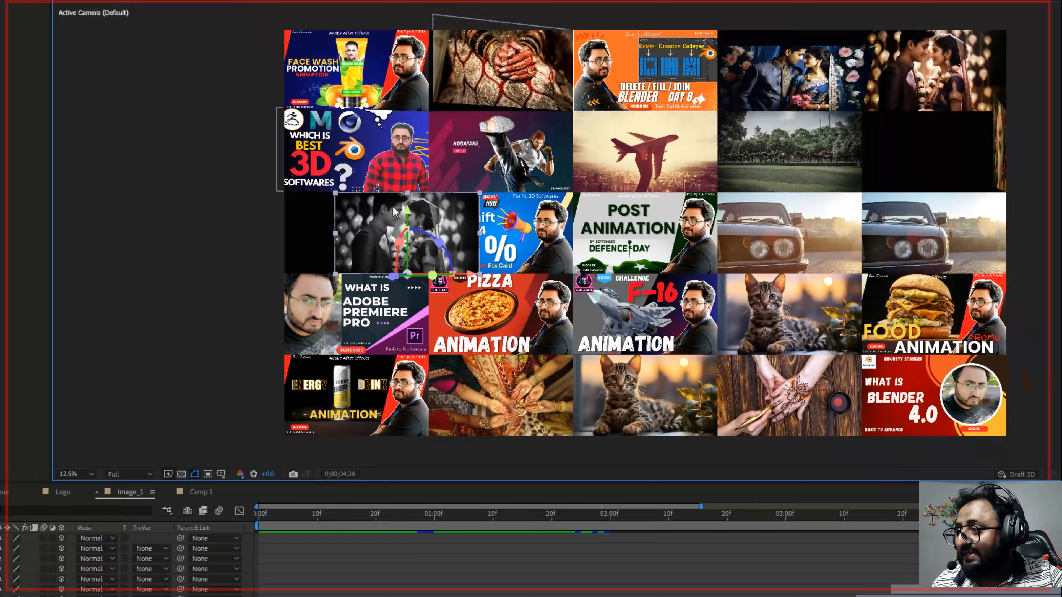
pyautogui.press('s')
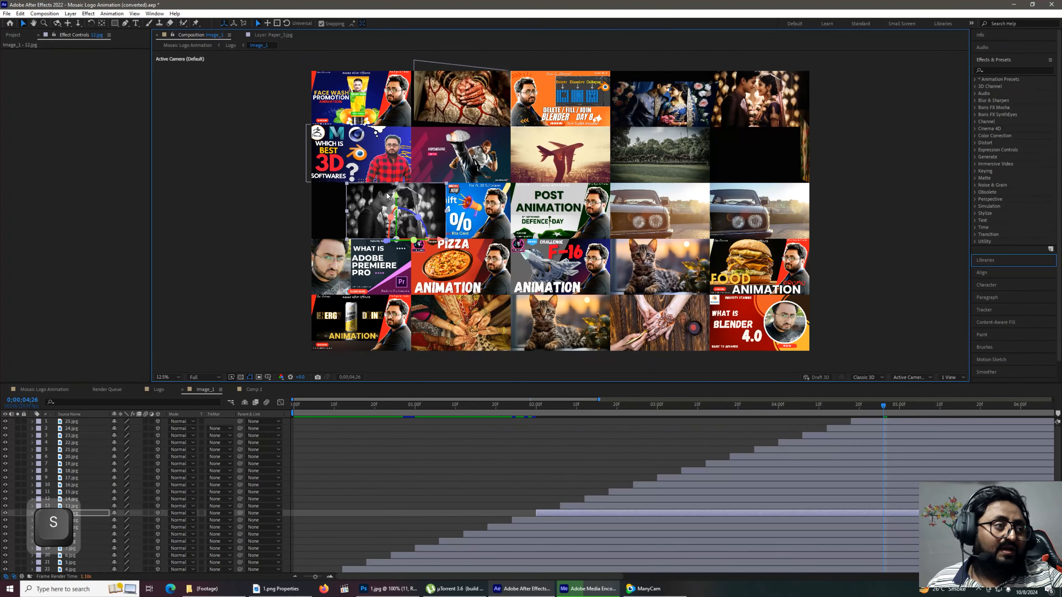
pyautogui.hotkey('ctrl', 'z')
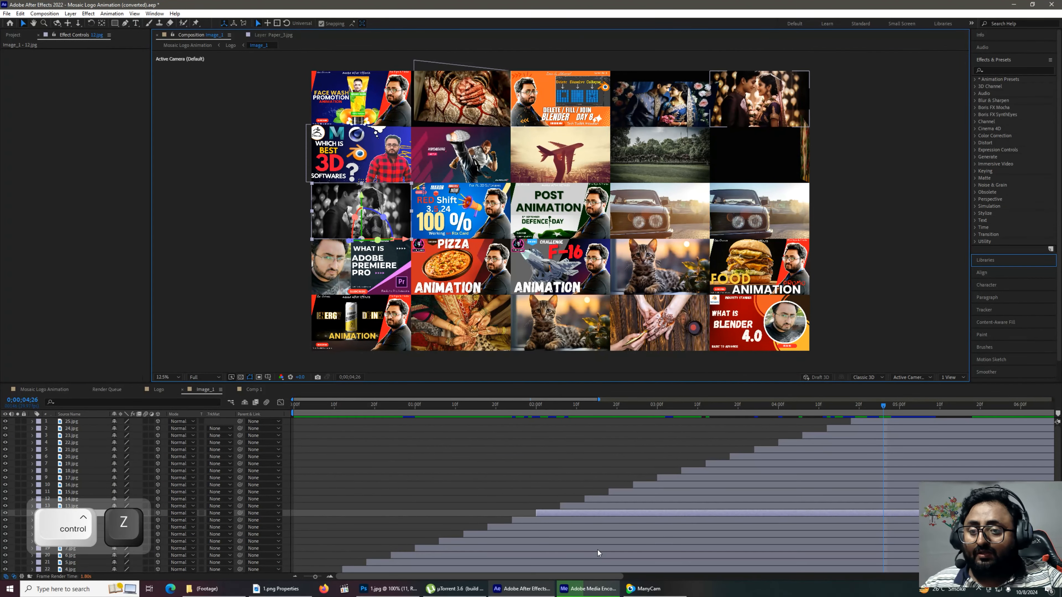
# Step: Preview Image_1 from 0;00;01;09 and 0;00;00;17, and scrub to 0;00;02;17 to examine how the tiles unfold in sequence
pyautogui.moveTo(872, 406); pyautogui.dragTo(450, 473)
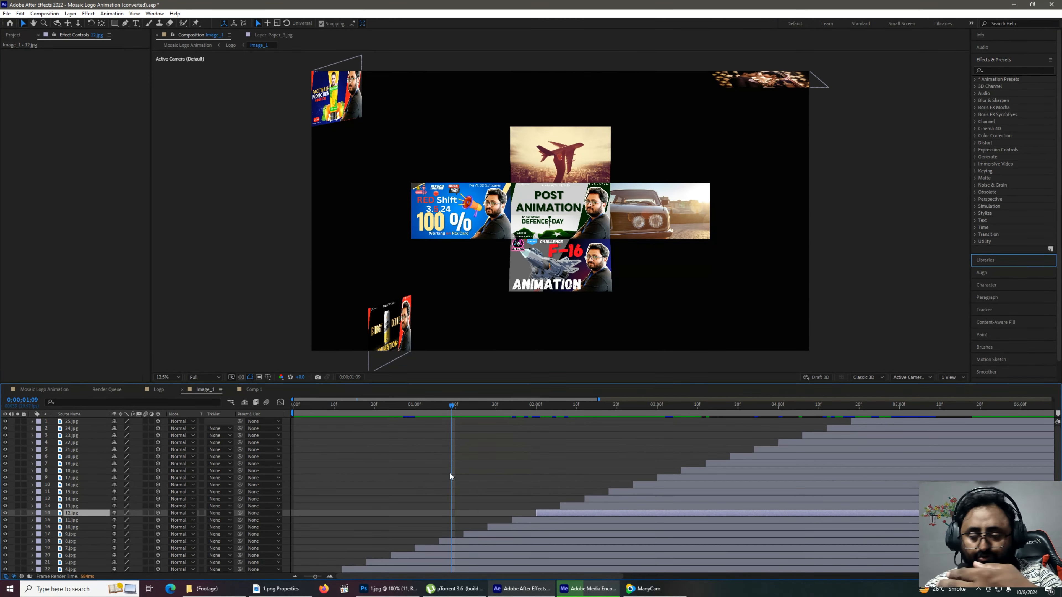
pyautogui.press('space')
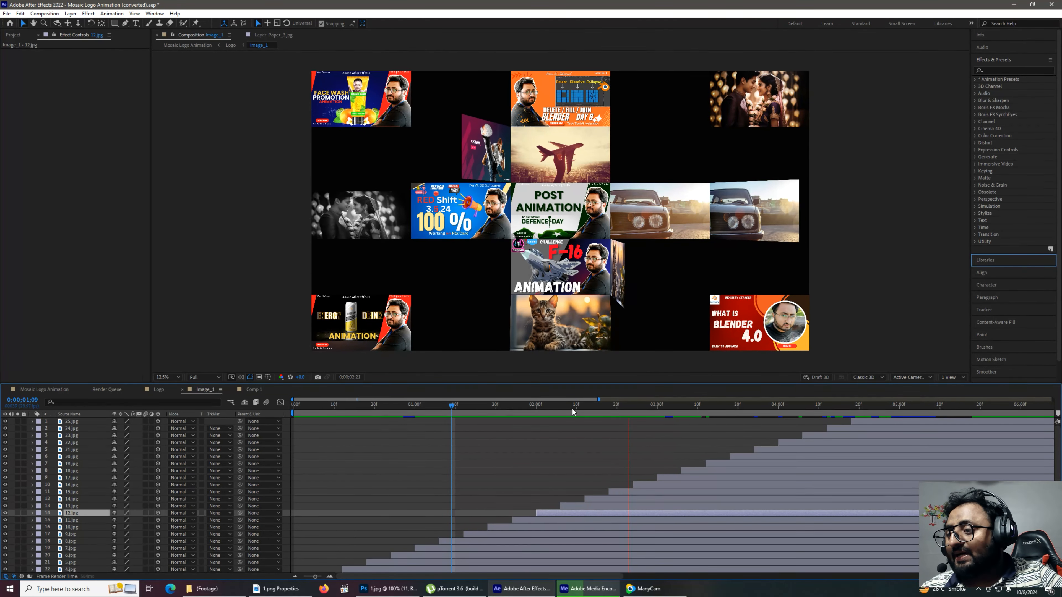
pyautogui.press('space')
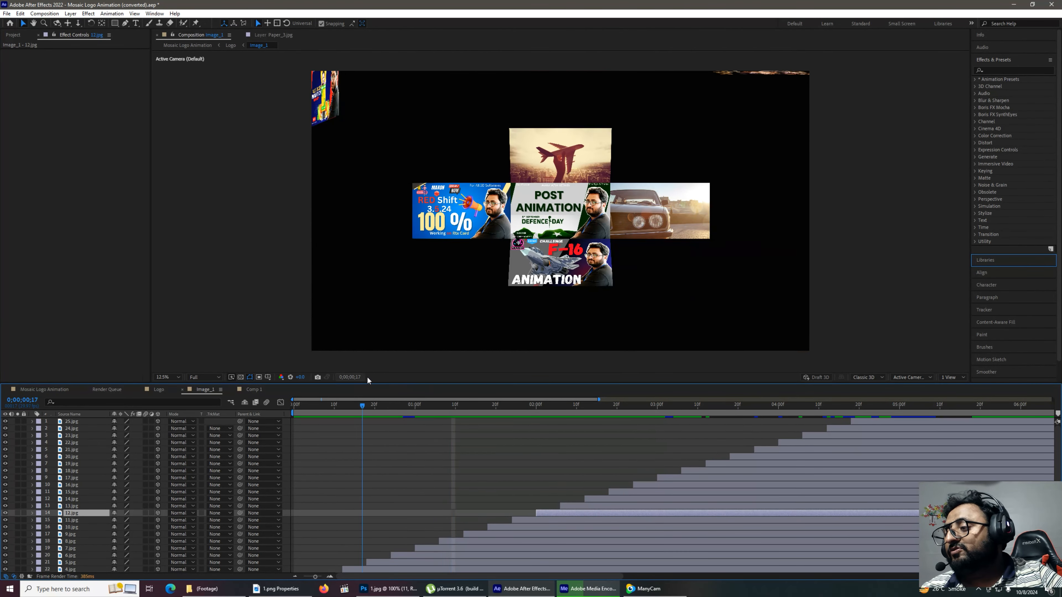
pyautogui.click(365, 404)
pyautogui.press('space')
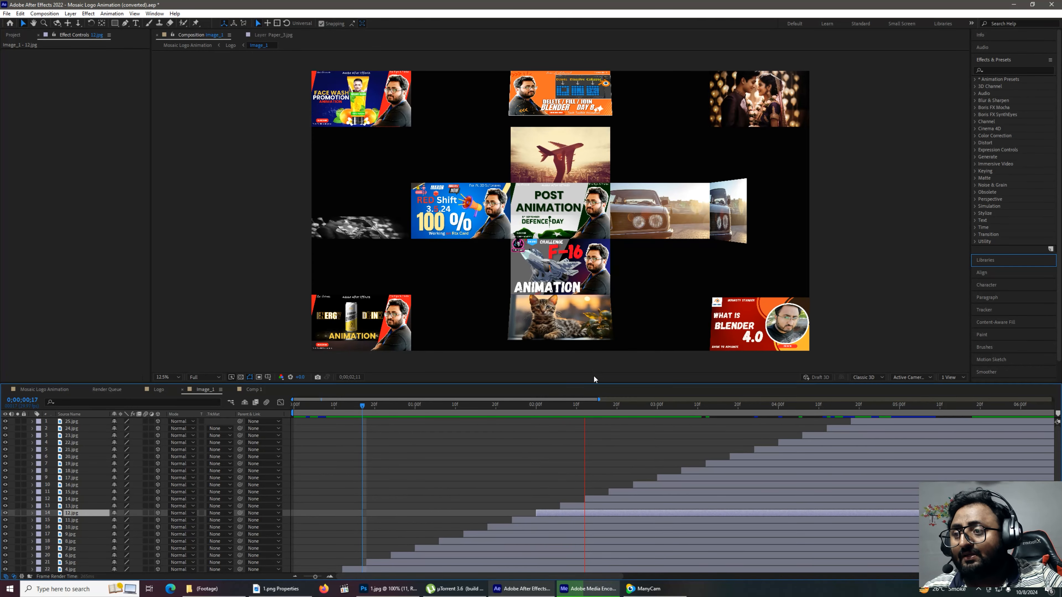
pyautogui.moveTo(648, 412); pyautogui.dragTo(822, 413)
pyautogui.moveTo(758, 417); pyautogui.dragTo(559, 453)
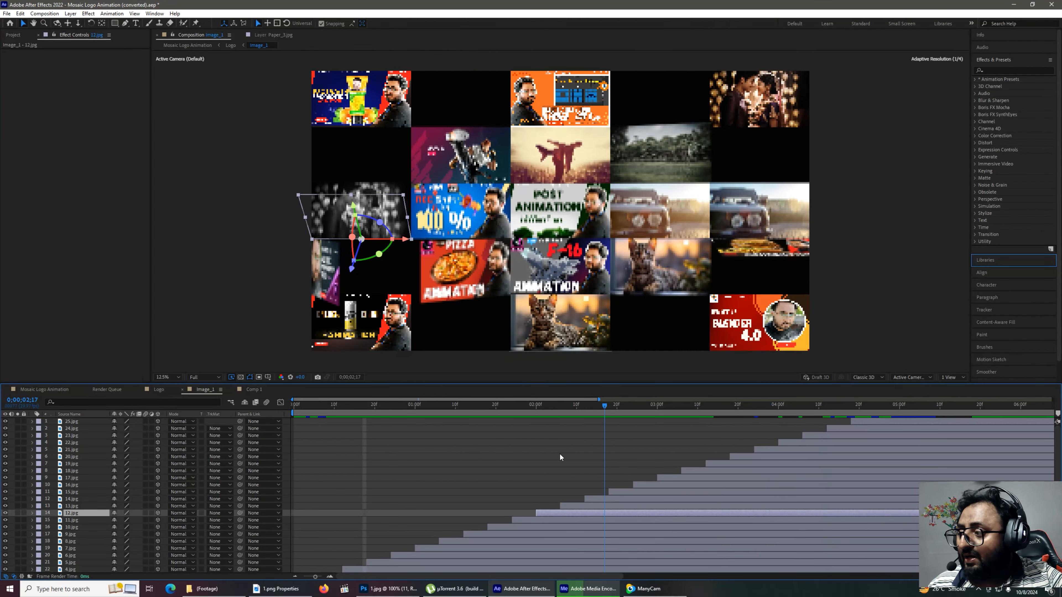
# Step: Switch between the Logo and Image_1 compositions, and in Logo select the Image_2 through Image_9 layers to review the nested mosaics
pyautogui.press('Tab')
pyautogui.click(328, 467)
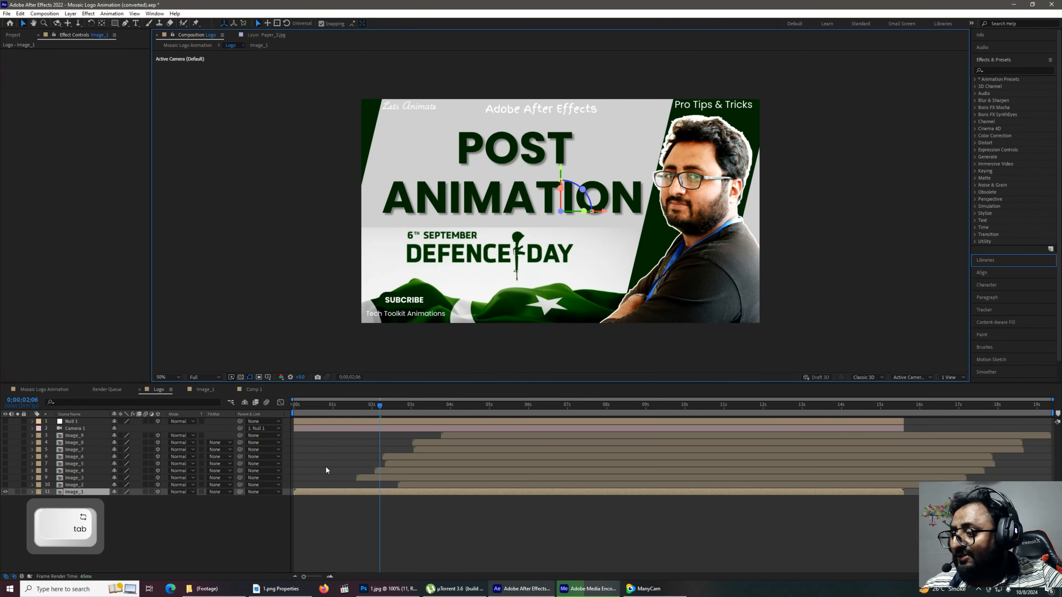
pyautogui.doubleClick(78, 492)
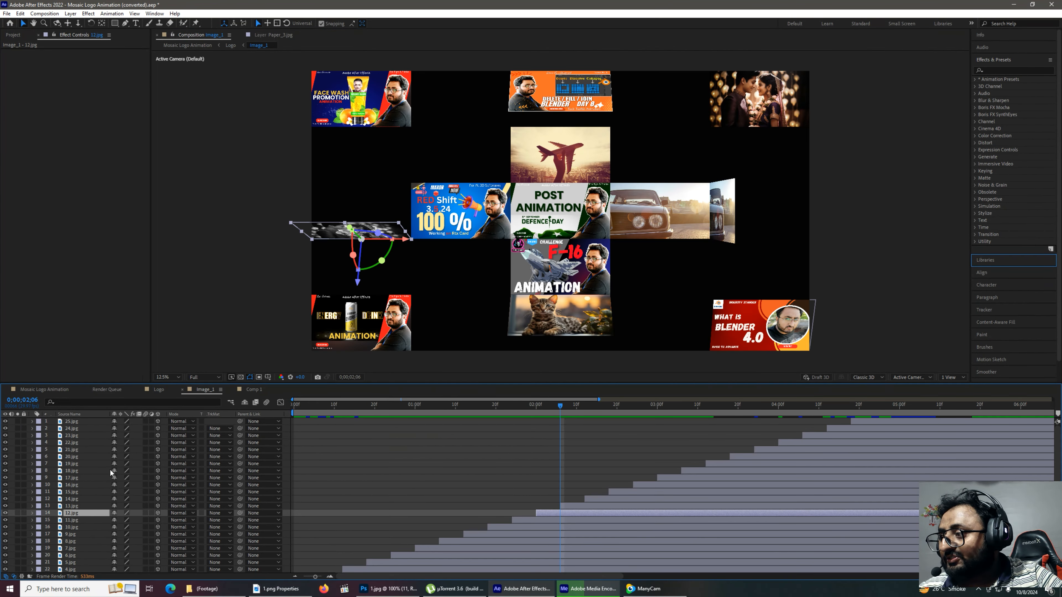
pyautogui.click(160, 391)
pyautogui.click(448, 485)
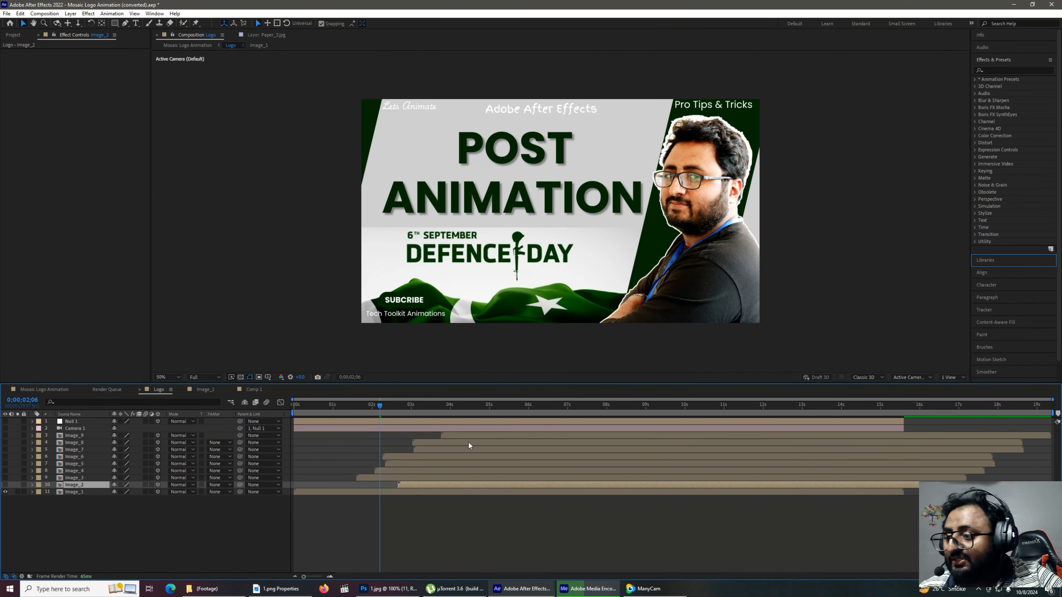
pyautogui.keyDown('shift'); pyautogui.click(475, 436); pyautogui.keyUp('shift')
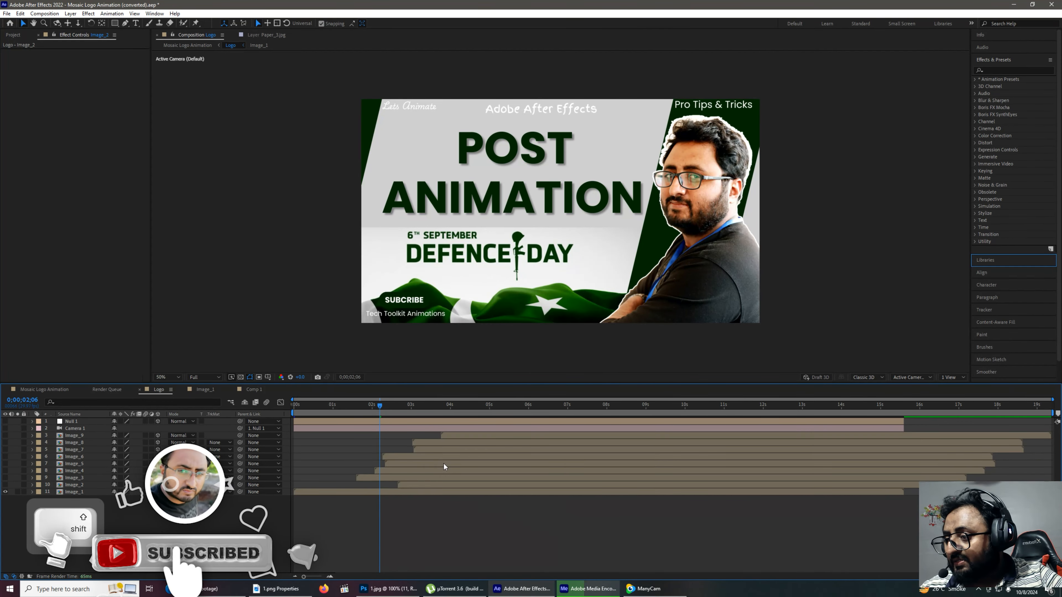
# Step: Open the nested Image_5 composition and scrub to 0;00;10;00 and back to 0;00;02;15 to examine its tile animation
pyautogui.click(444, 463)
pyautogui.doubleClick(444, 462)
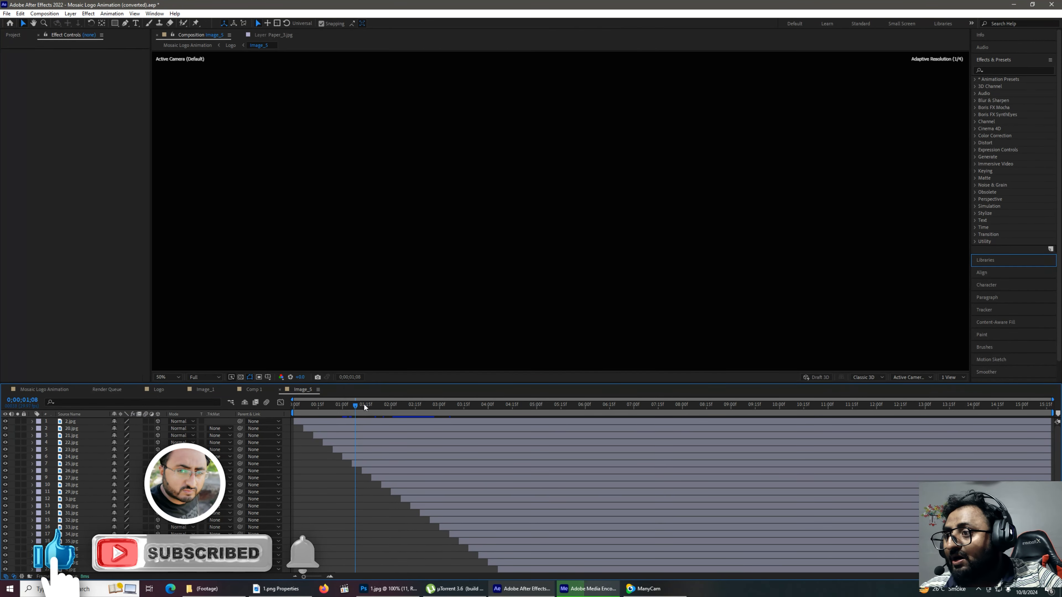
pyautogui.click(387, 408)
pyautogui.moveTo(388, 408); pyautogui.dragTo(780, 408)
pyautogui.scroll(-4, 572, 146)
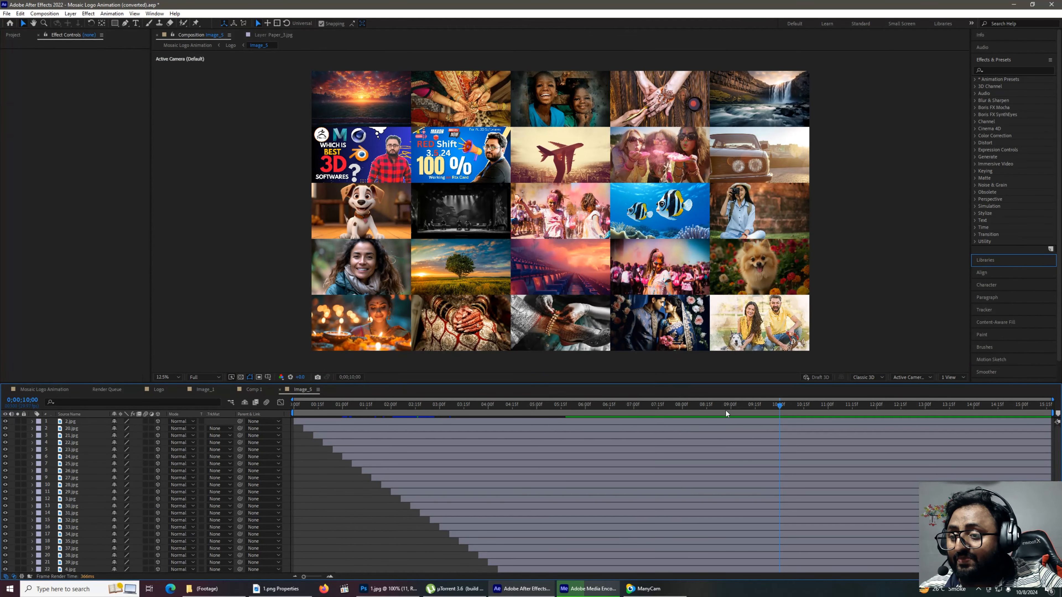
pyautogui.click(415, 404)
# Step: Return to the Logo composition and select the Image_9 and Image_2 layers in turn to examine their staggered start times
pyautogui.press('Tab')
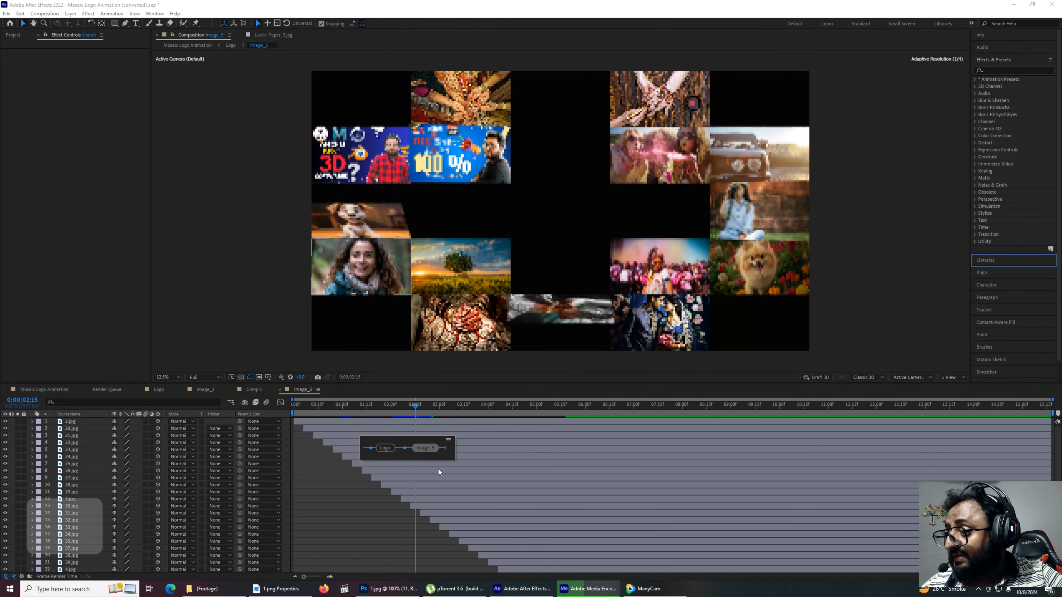
pyautogui.click(380, 450)
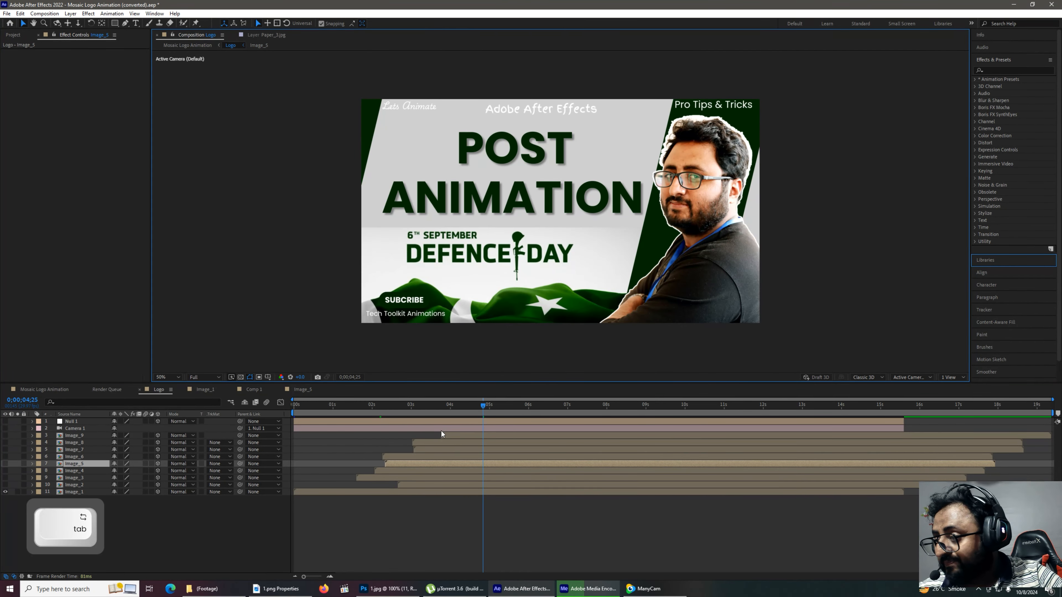
pyautogui.click(471, 438)
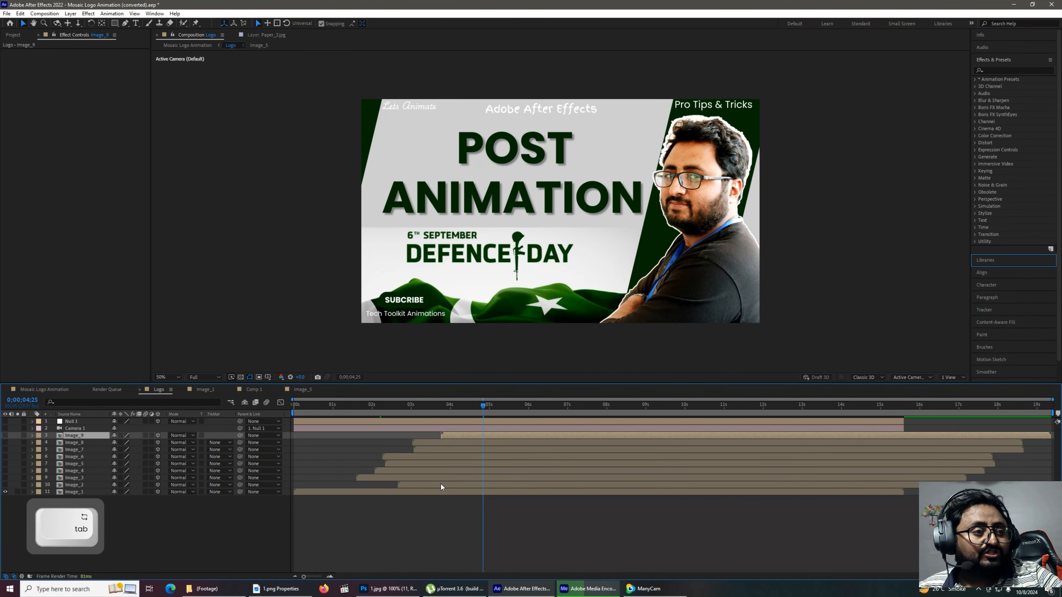
pyautogui.click(441, 484)
pyautogui.click(481, 438)
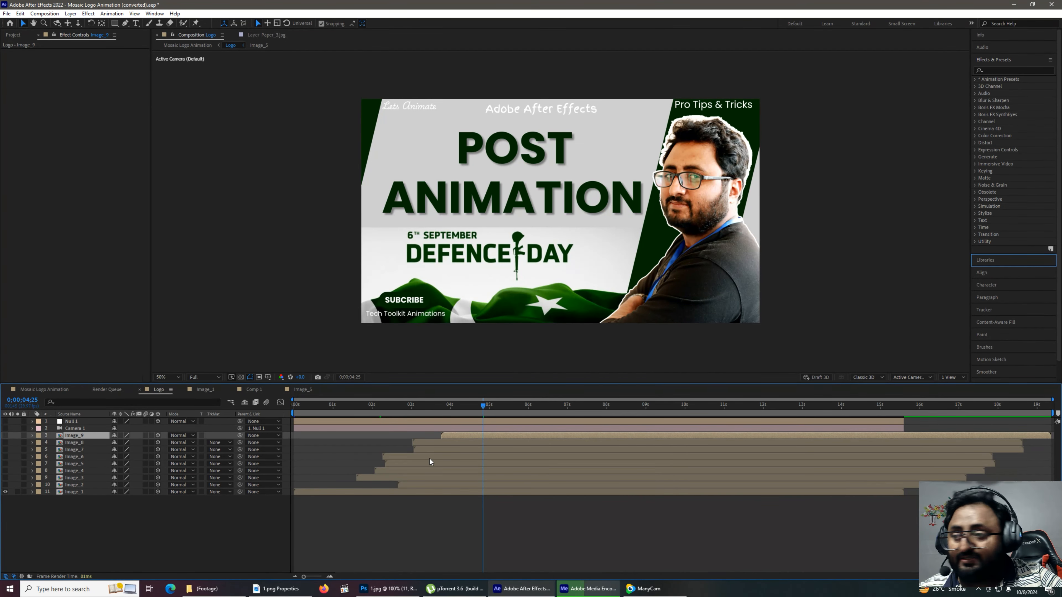
# Step: Go to the first frame of the Logo composition and turn on the visibility of Null 1, Camera 1 and Image_2 through Image_9
pyautogui.click(376, 405)
pyautogui.press('Home')
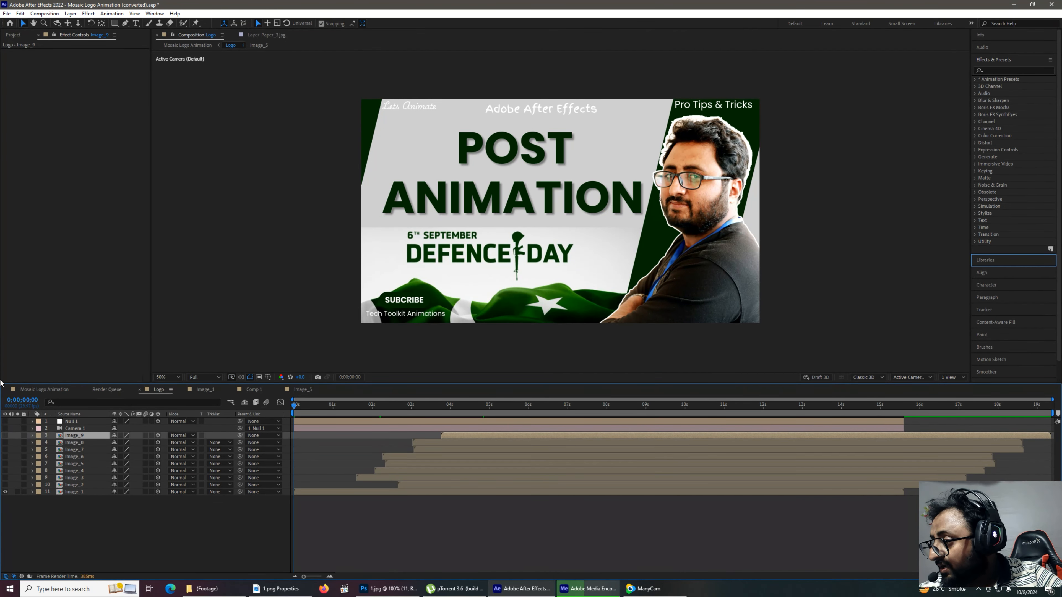
pyautogui.click(81, 429)
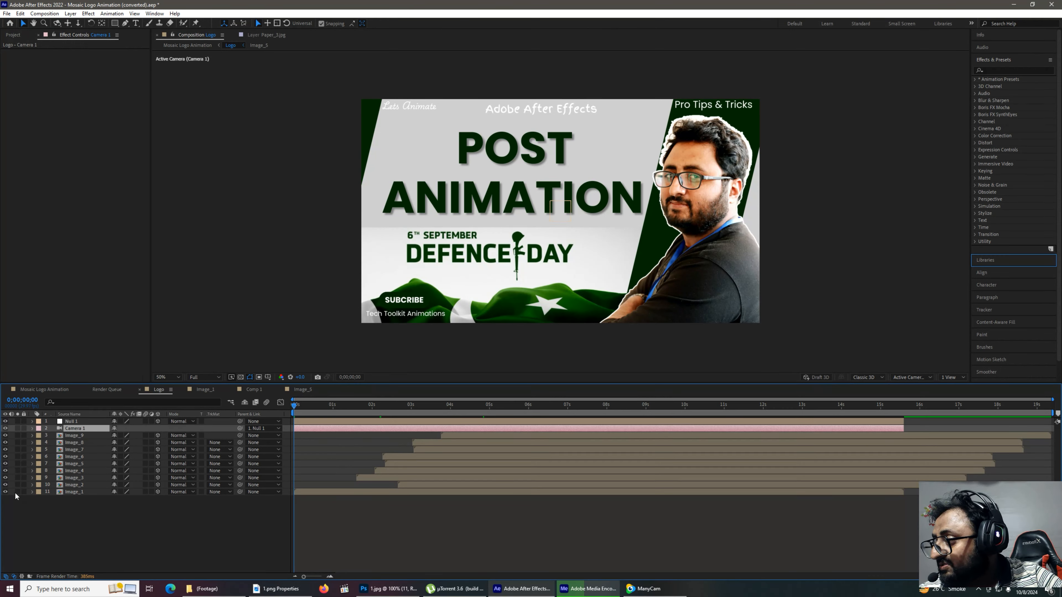
pyautogui.click(83, 525)
# Step: Reveal the transform and camera options of Camera 1 to check them, and collapse the layer again
pyautogui.click(74, 431)
pyautogui.press('u')
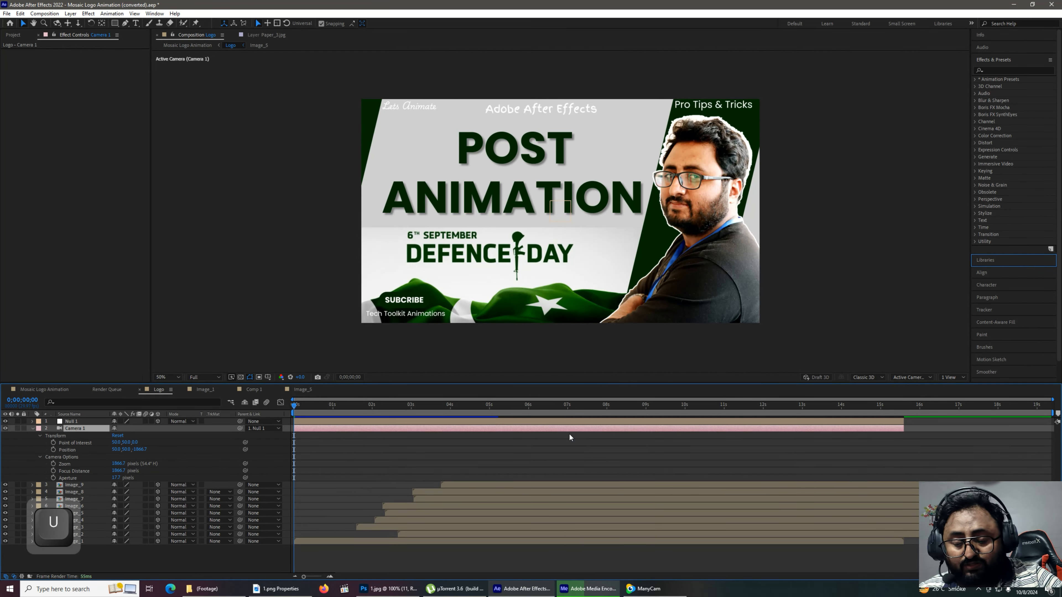
pyautogui.press('u')
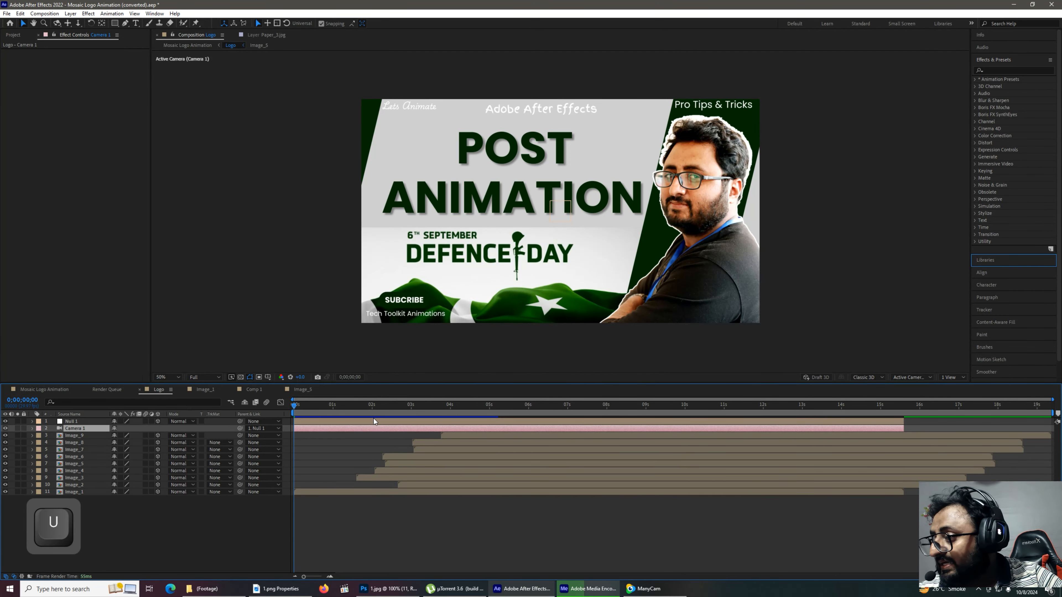
# Step: Reveal the Position keyframes of Null 1 and scrub to 0;00;10;04 to examine the camera pulling back from the mosaic
pyautogui.click(329, 422)
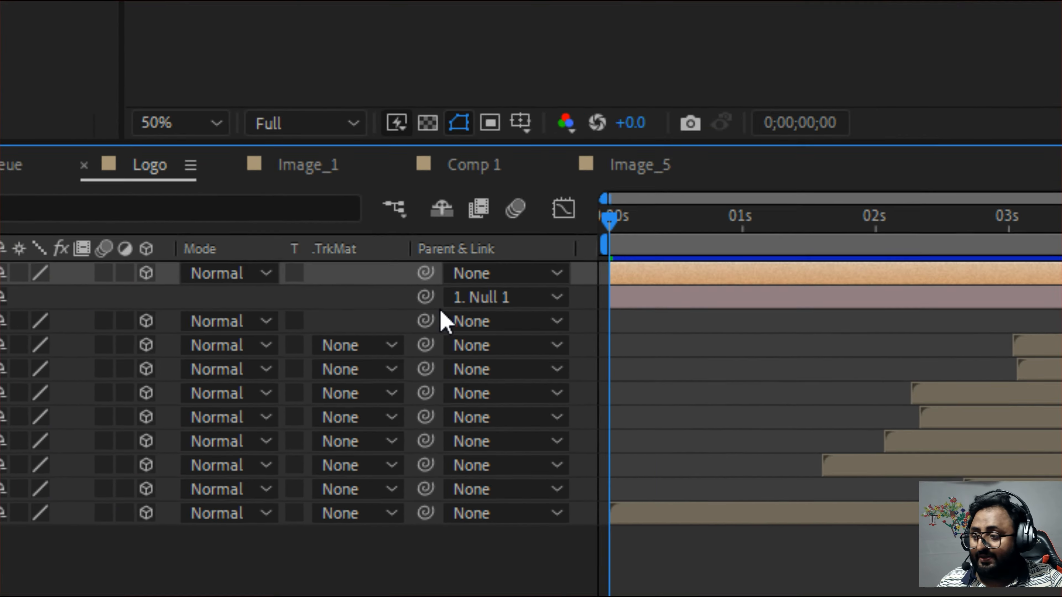
pyautogui.press('s')
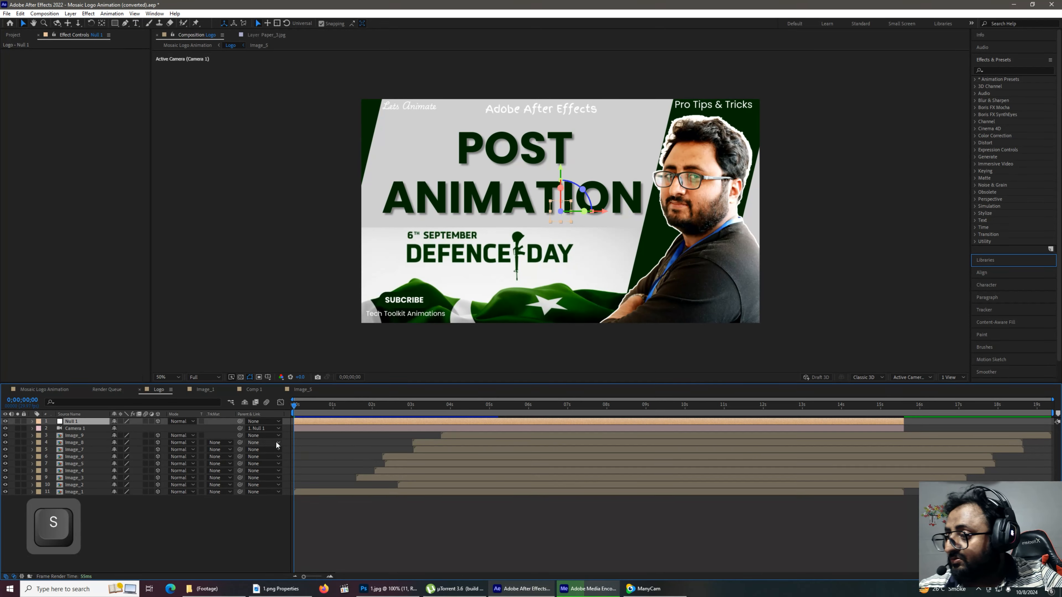
pyautogui.click(325, 421)
pyautogui.press('u')
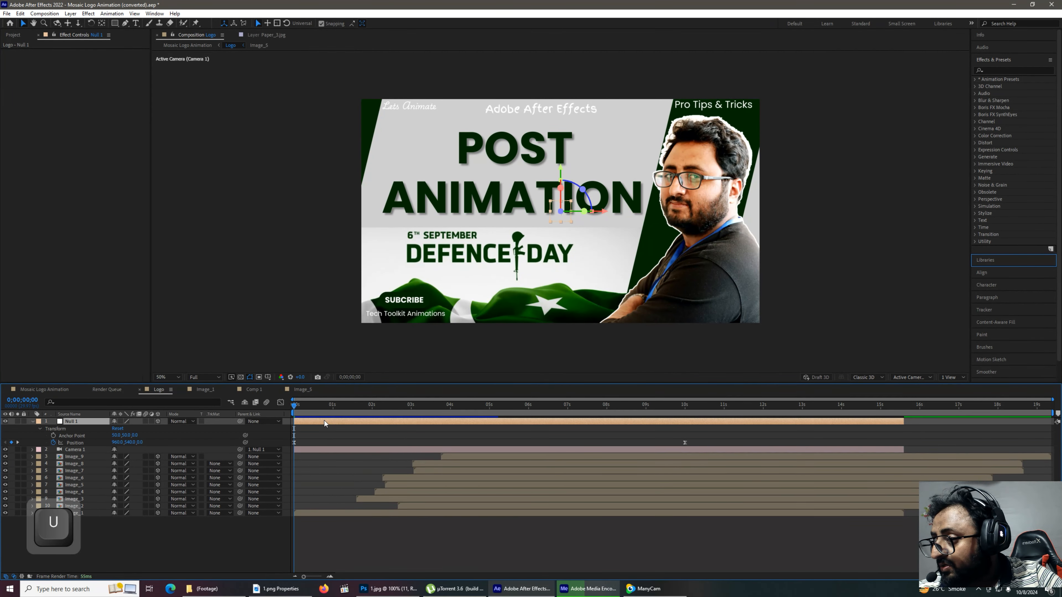
pyautogui.moveTo(295, 406); pyautogui.dragTo(702, 454)
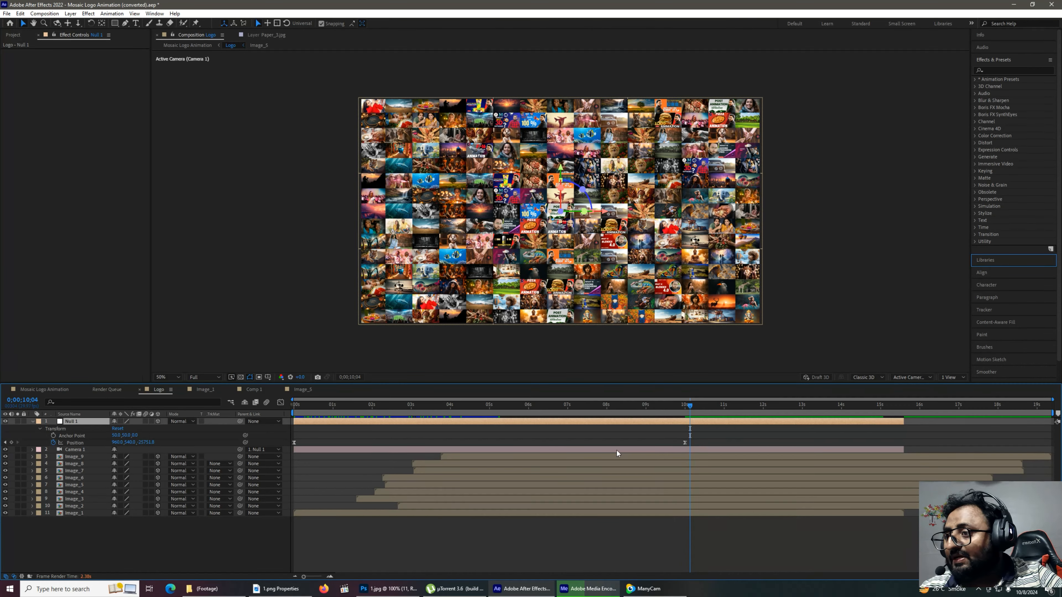
# Step: Try moving the Image_5 layer out of its place in the mosaic and undo the move
pyautogui.click(401, 485)
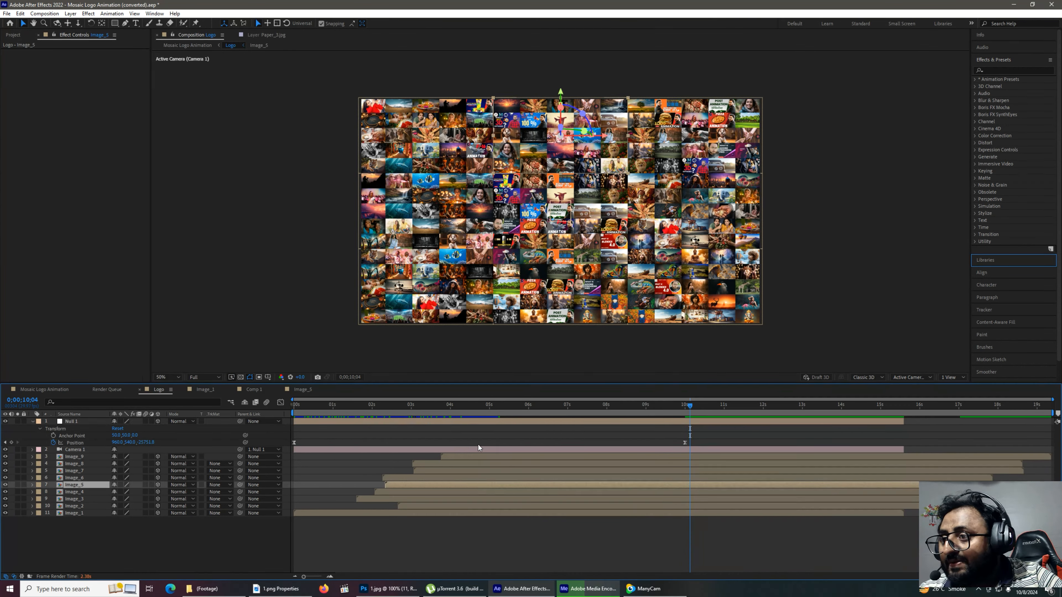
pyautogui.moveTo(657, 162); pyautogui.dragTo(680, 155)
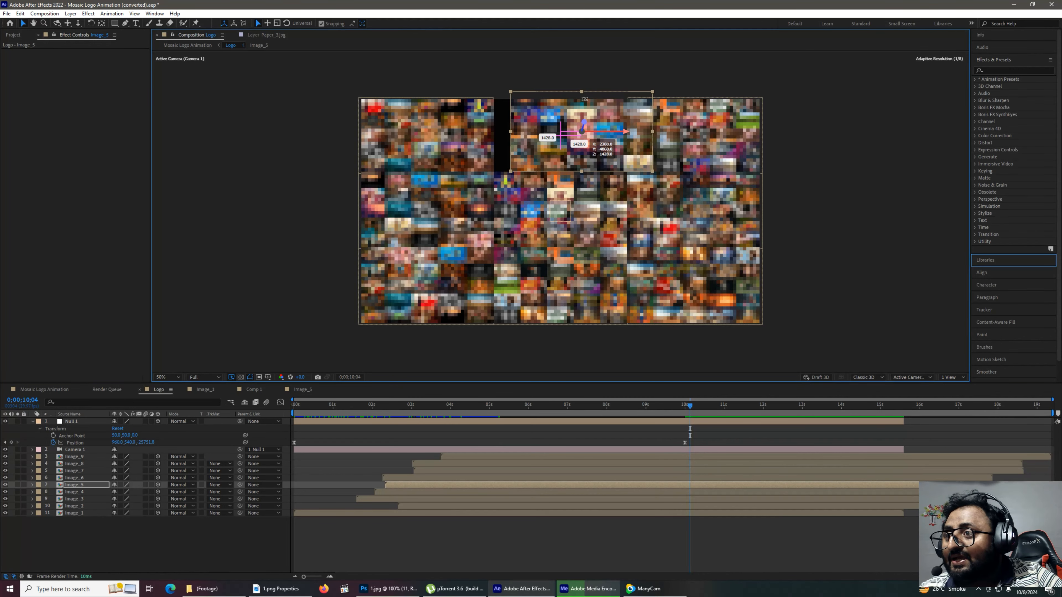
pyautogui.hotkey('ctrl', 'z')
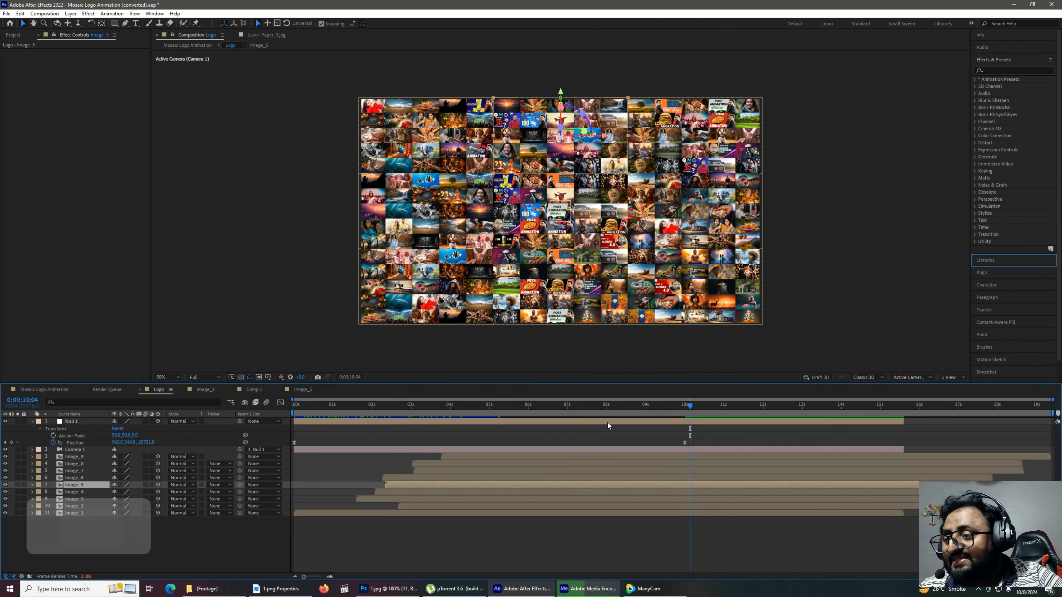
# Step: Scrub the Logo composition to 0;00;13;28, preview it from the first frame until 0;00;05;07, and select Null 1
pyautogui.moveTo(605, 406); pyautogui.dragTo(839, 442)
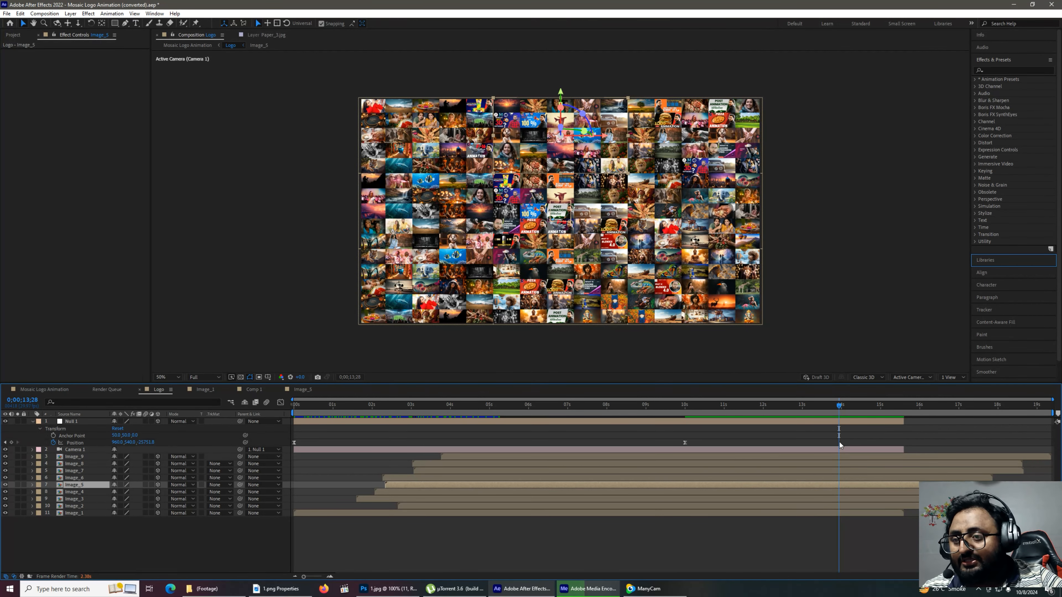
pyautogui.moveTo(852, 401); pyautogui.dragTo(765, 414)
pyautogui.press('Home')
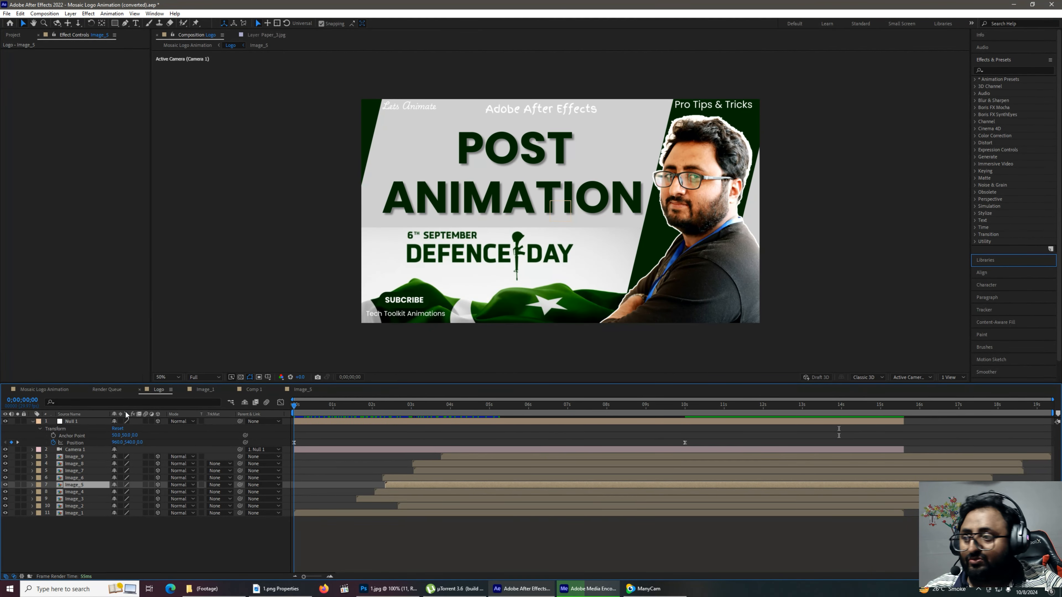
pyautogui.press('space')
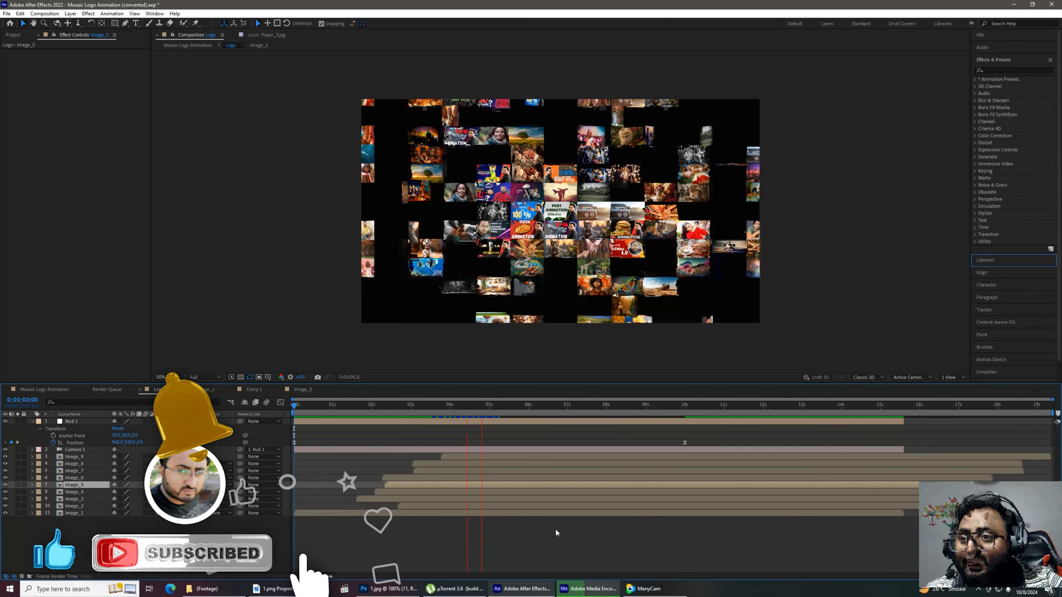
pyautogui.press('space')
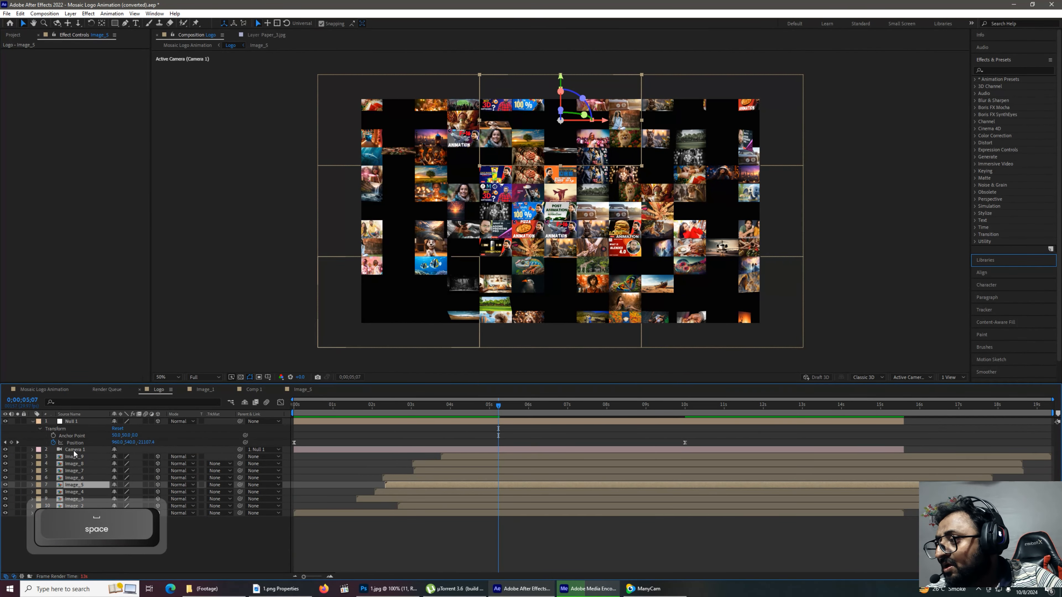
pyautogui.click(82, 421)
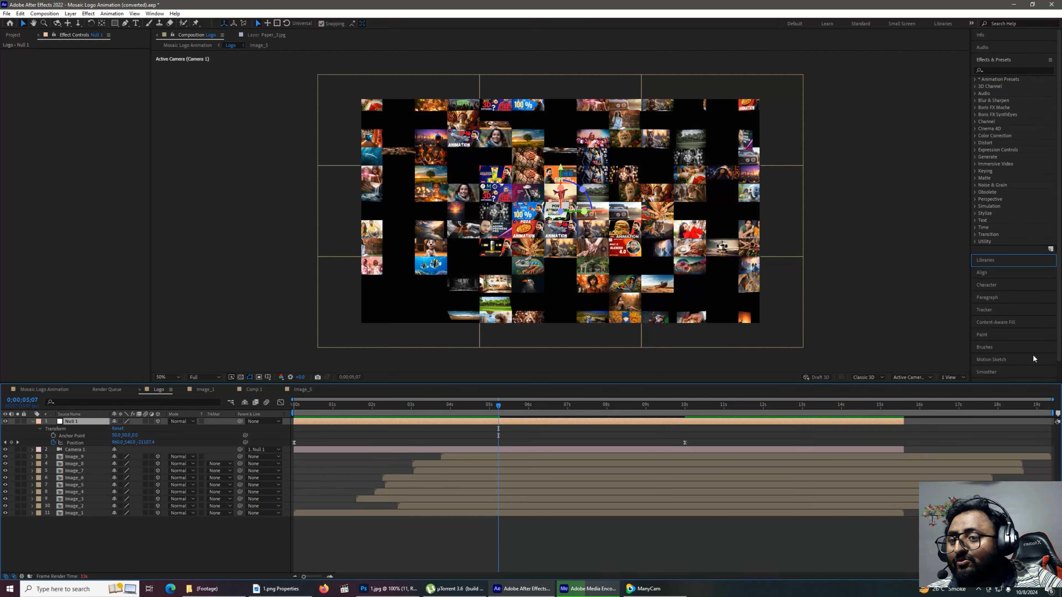
# Step: Switch to the Mosaic Logo Animation composition, make the Logo layer and logo image layer 2 visible, and scrub to 0;00;07;24
pyautogui.moveTo(803, 411); pyautogui.dragTo(309, 491)
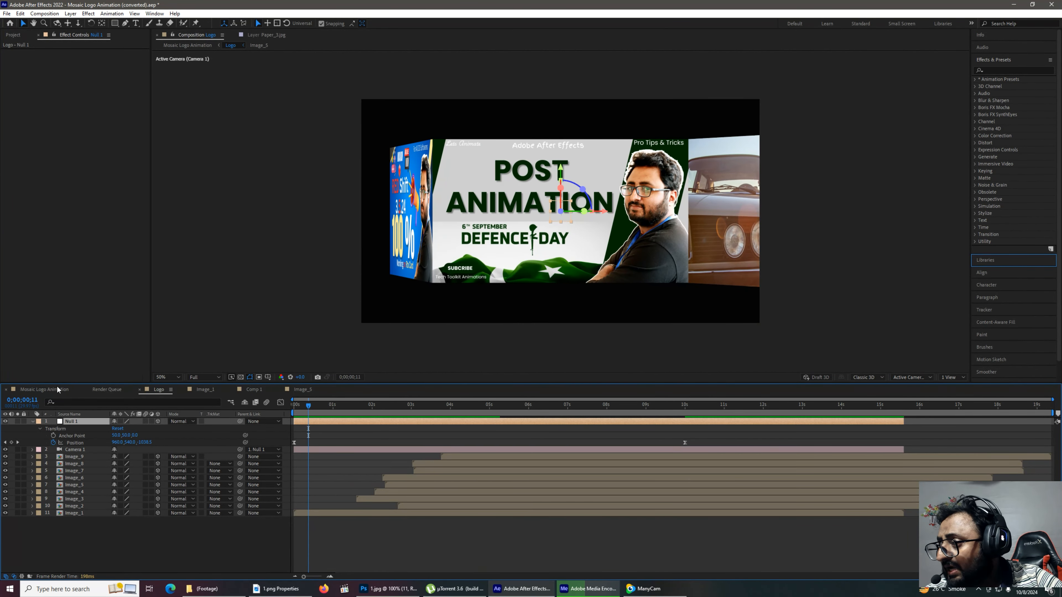
pyautogui.click(57, 389)
pyautogui.click(322, 502)
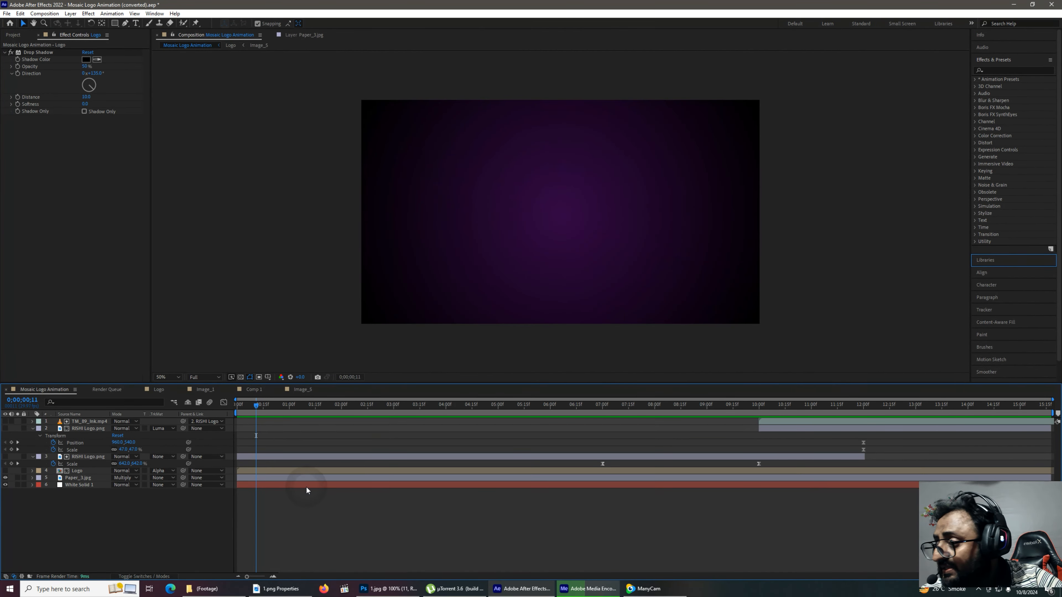
pyautogui.moveTo(262, 408); pyautogui.dragTo(277, 411)
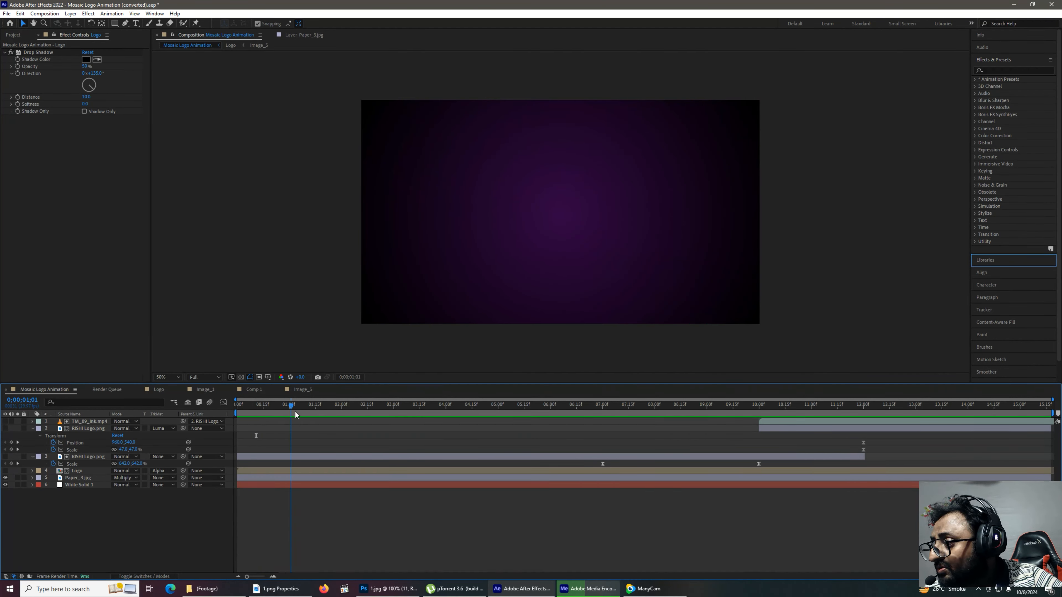
pyautogui.click(5, 470)
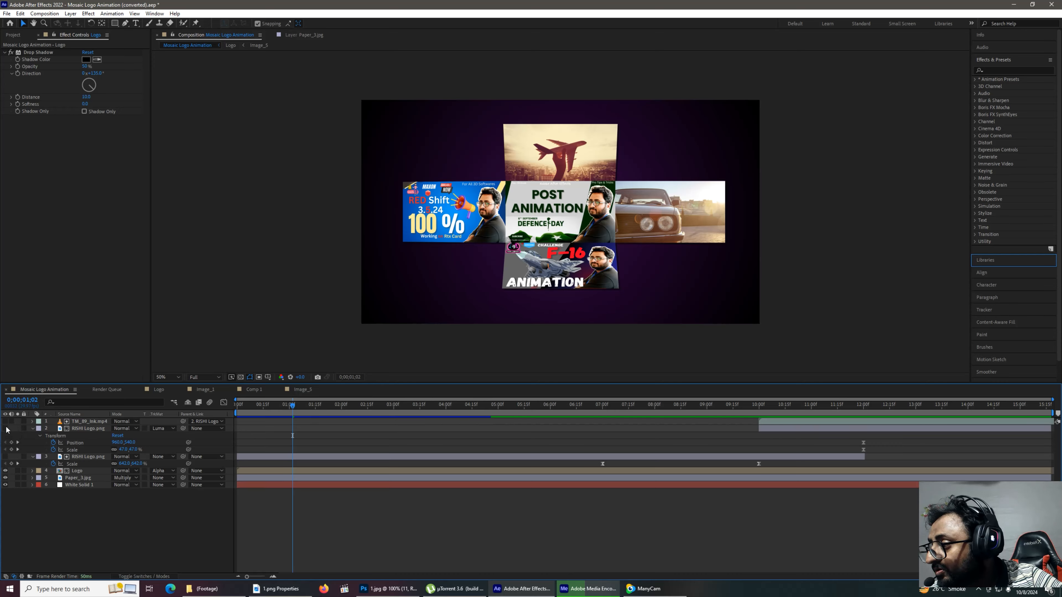
pyautogui.moveTo(370, 403); pyautogui.dragTo(644, 429)
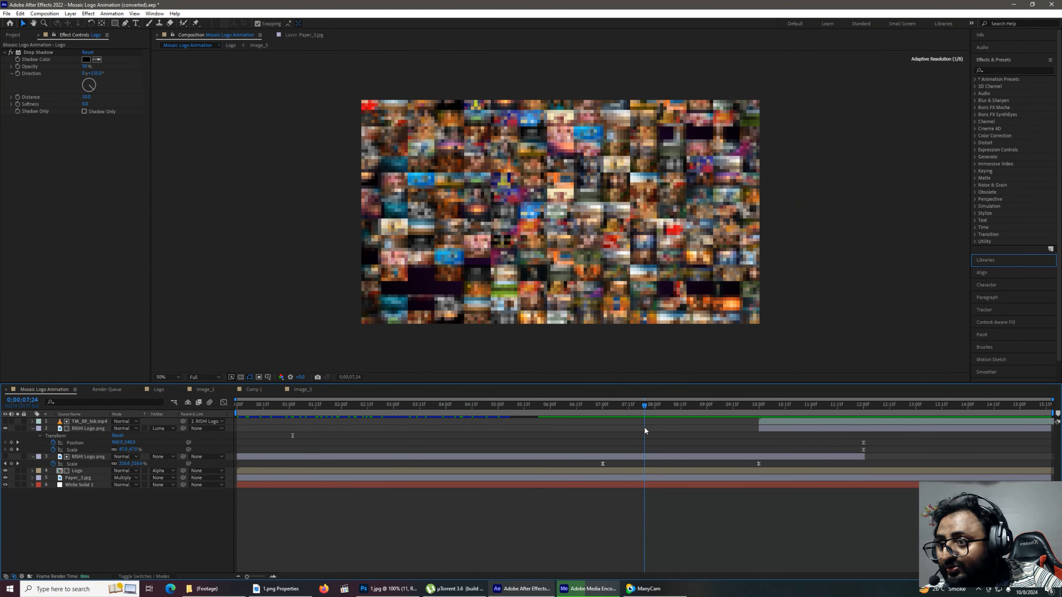
# Step: Toggle the visibility of logo image layer 3 and scrub to 0;00;08;22 to compare it with the mosaic, and select the Logo layer
pyautogui.click(686, 460)
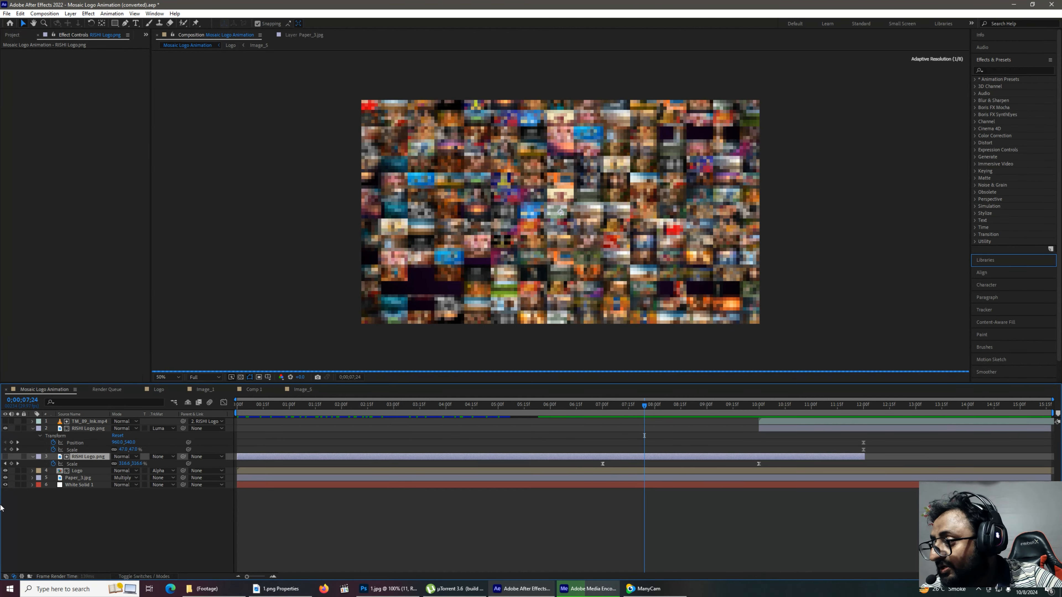
pyautogui.click(5, 457)
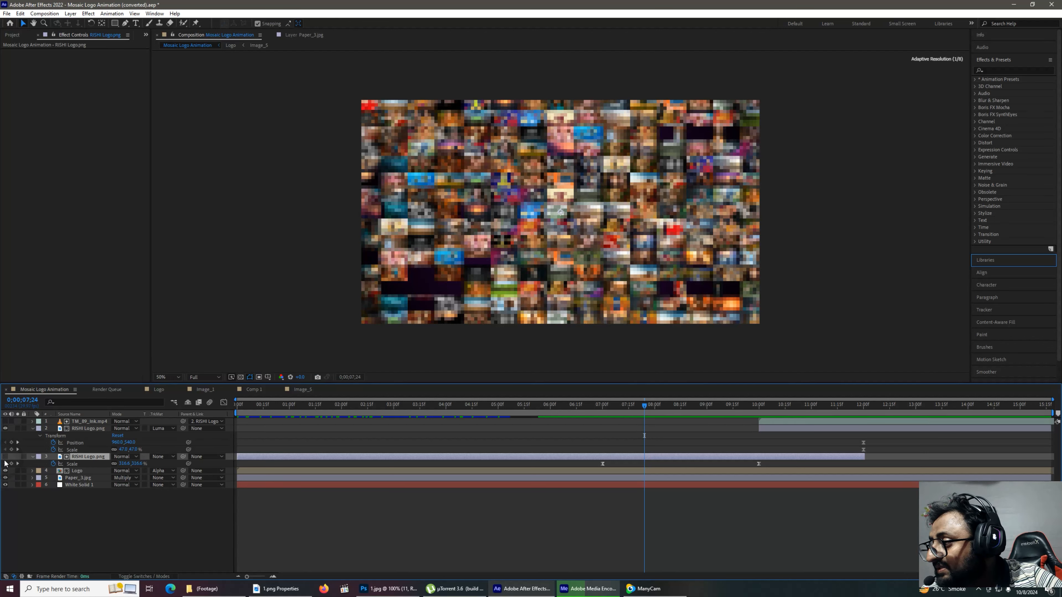
pyautogui.click(5, 457)
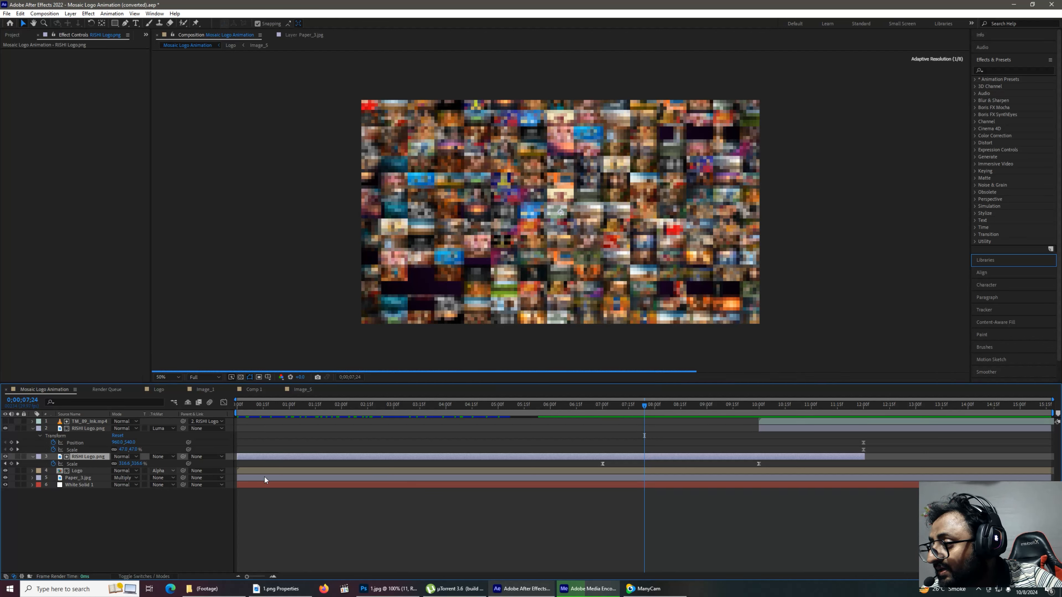
pyautogui.moveTo(648, 401); pyautogui.dragTo(693, 414)
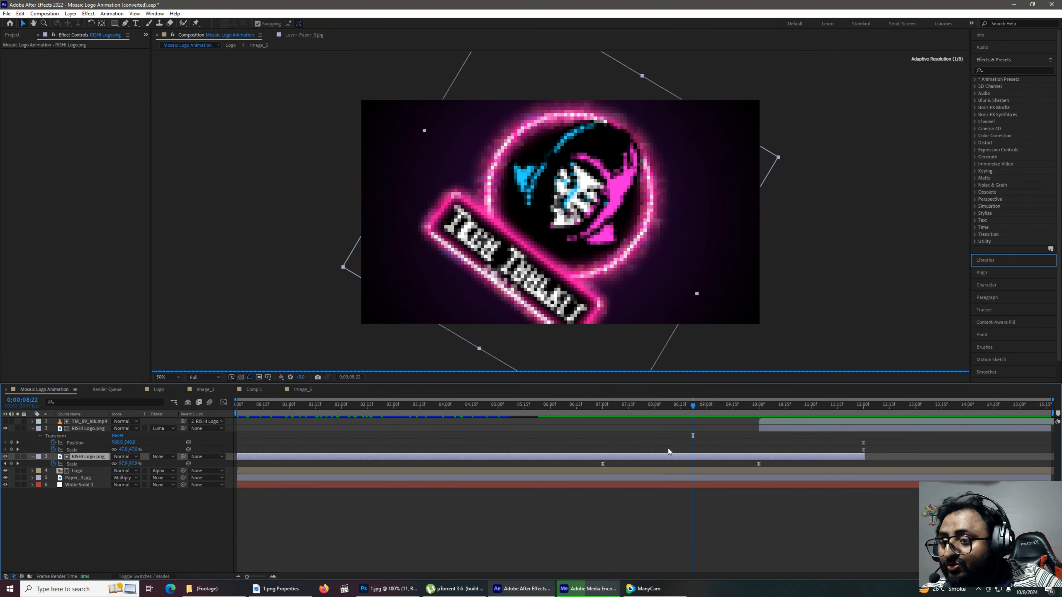
pyautogui.click(5, 456)
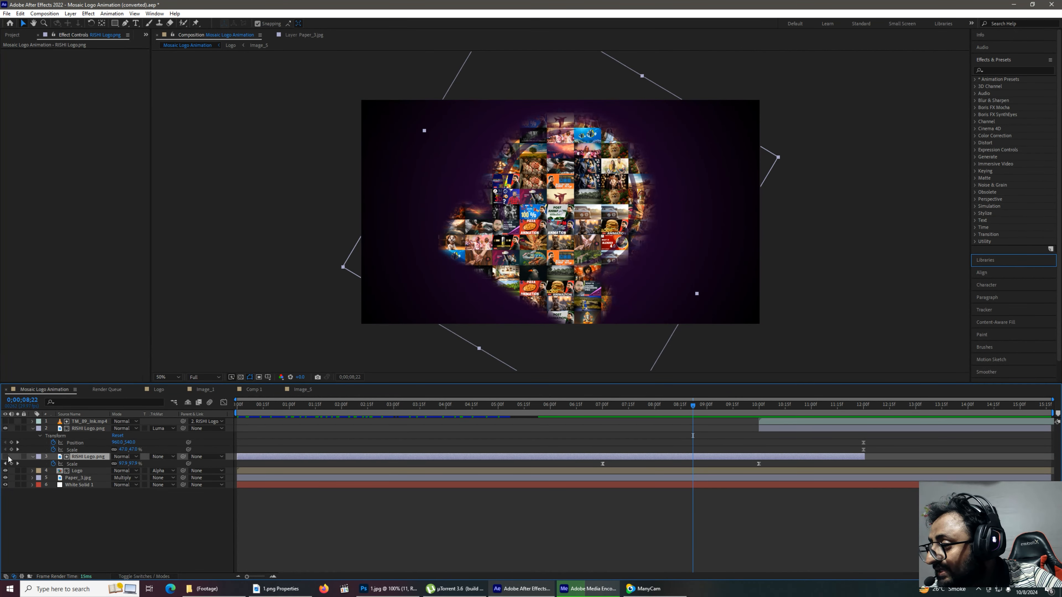
pyautogui.click(77, 471)
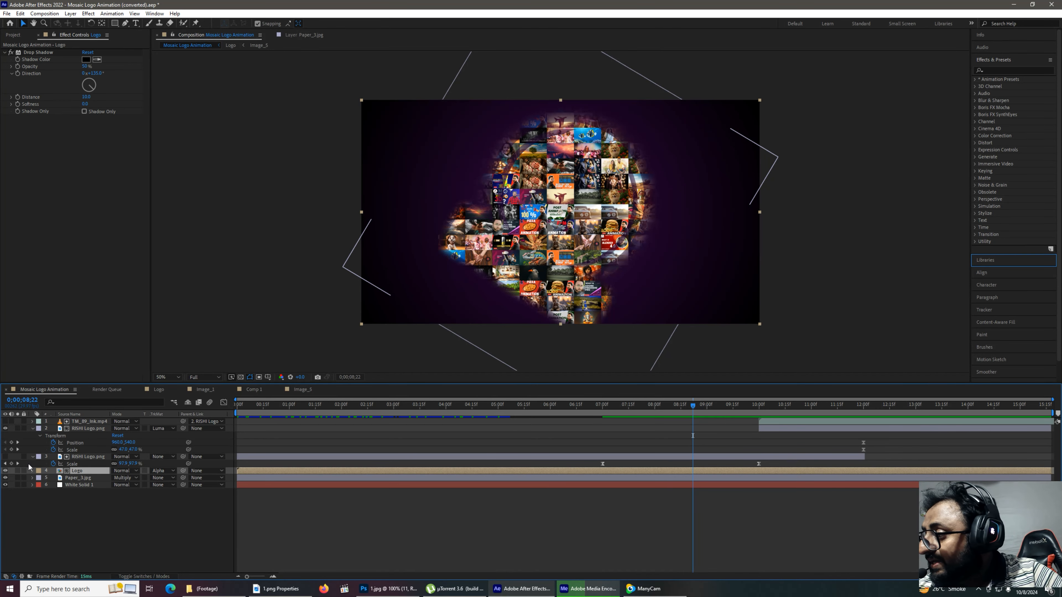
# Step: Show logo image layer 3 and remove the Logo layer's track matte, scrubbing between 0;00;09;14 and 0;00;07;23 to view the unmasked logo
pyautogui.click(6, 457)
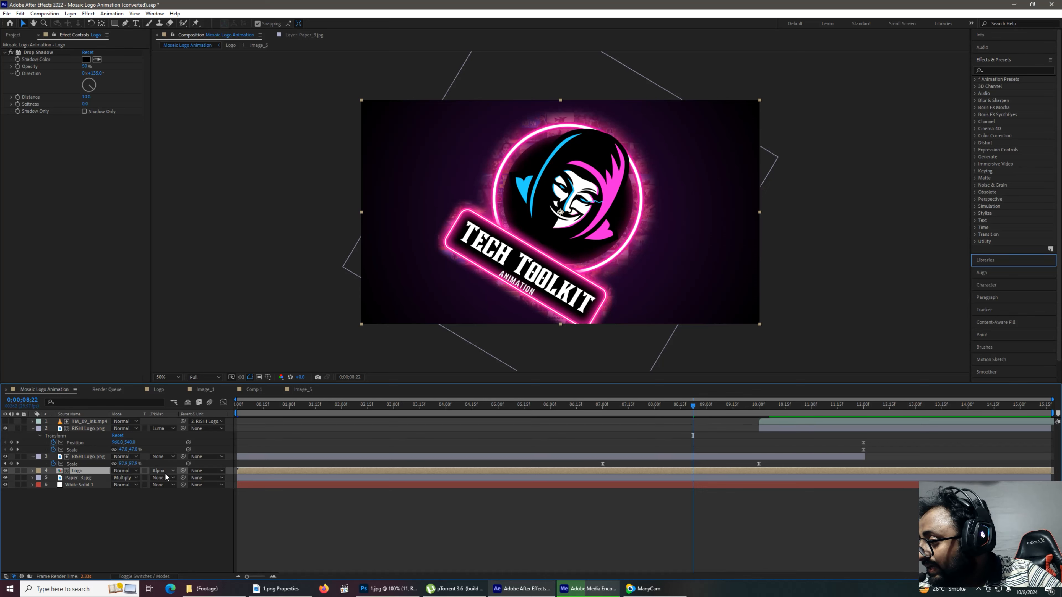
pyautogui.click(163, 471)
pyautogui.click(180, 471)
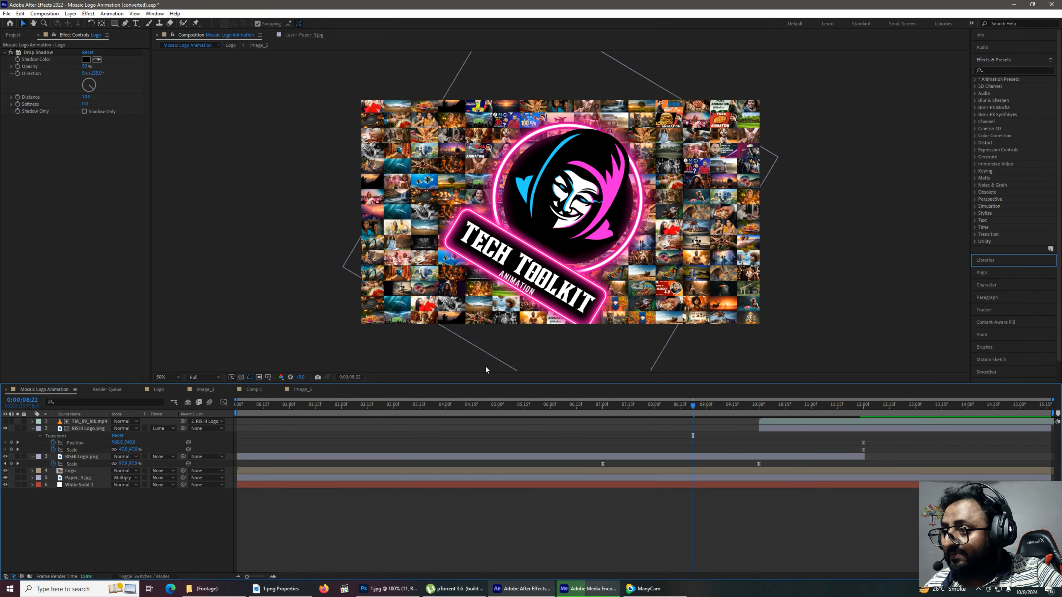
pyautogui.moveTo(673, 405); pyautogui.dragTo(731, 419)
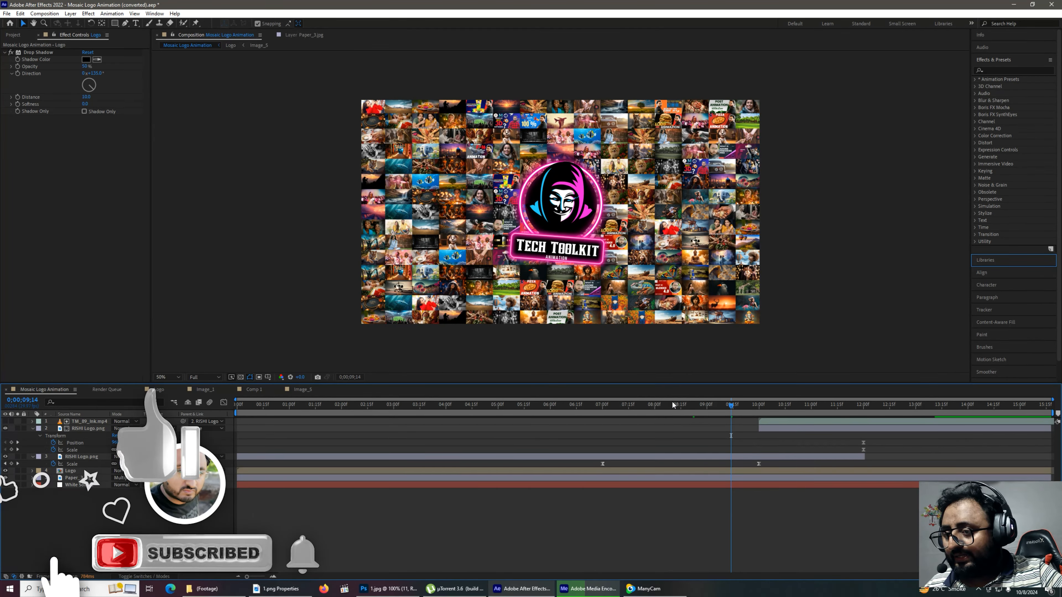
pyautogui.click(625, 404)
pyautogui.moveTo(662, 404); pyautogui.dragTo(642, 405)
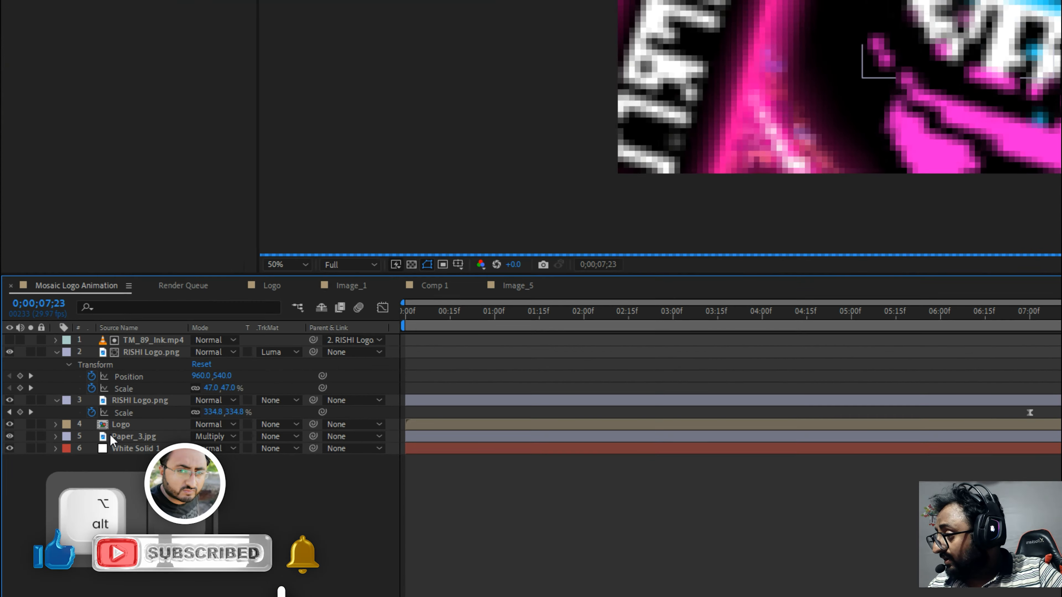
# Step: Rename logo image layer 3 as my logo
pyautogui.hotkey('alt', 'a')
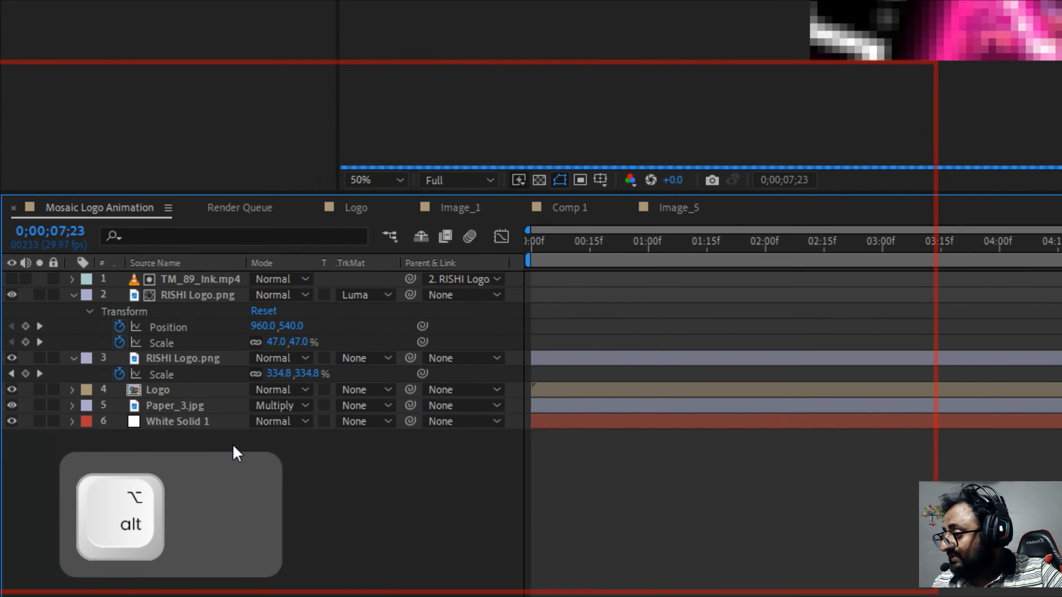
pyautogui.hotkey('alt', 's')
pyautogui.click(324, 219)
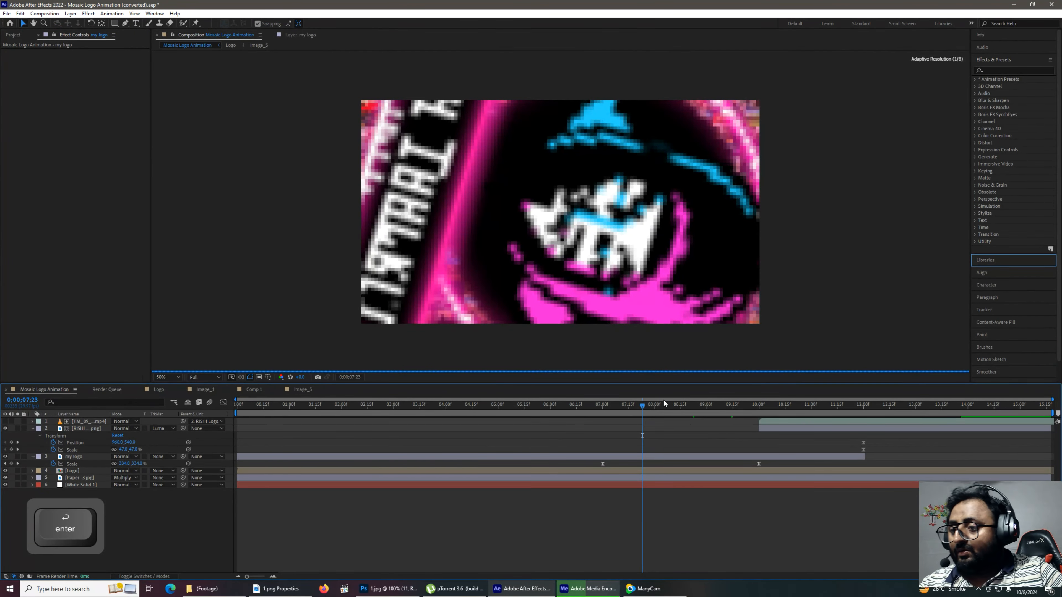
# Step: Scrub to 0;00;09;12 to view the logo shrinking over the mosaic, and select the Logo layer beneath it
pyautogui.click(642, 407)
pyautogui.moveTo(600, 414); pyautogui.dragTo(727, 417)
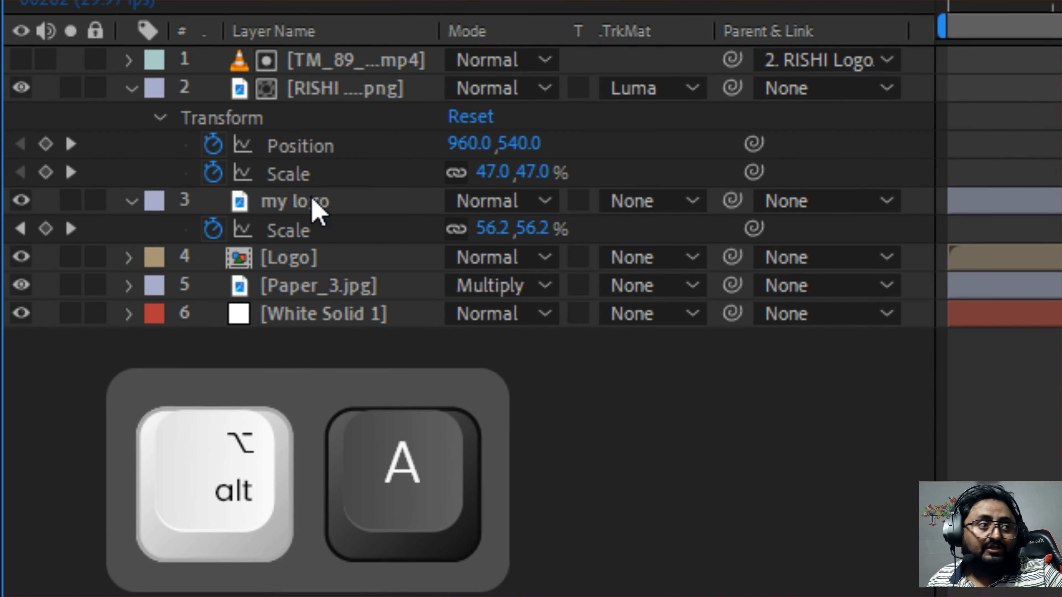
pyautogui.click(279, 268)
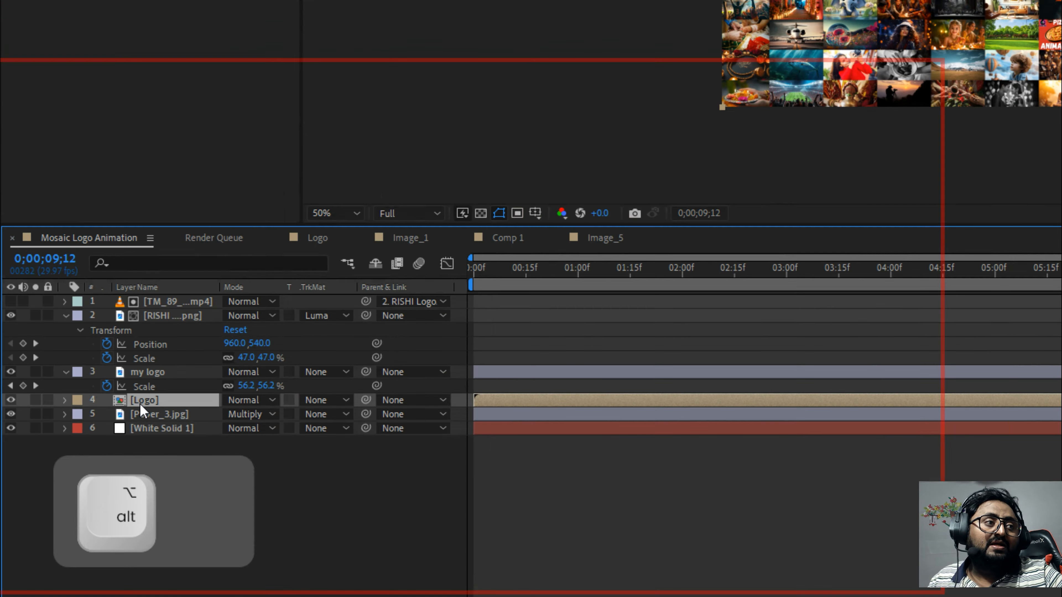
pyautogui.hotkey('alt', 's')
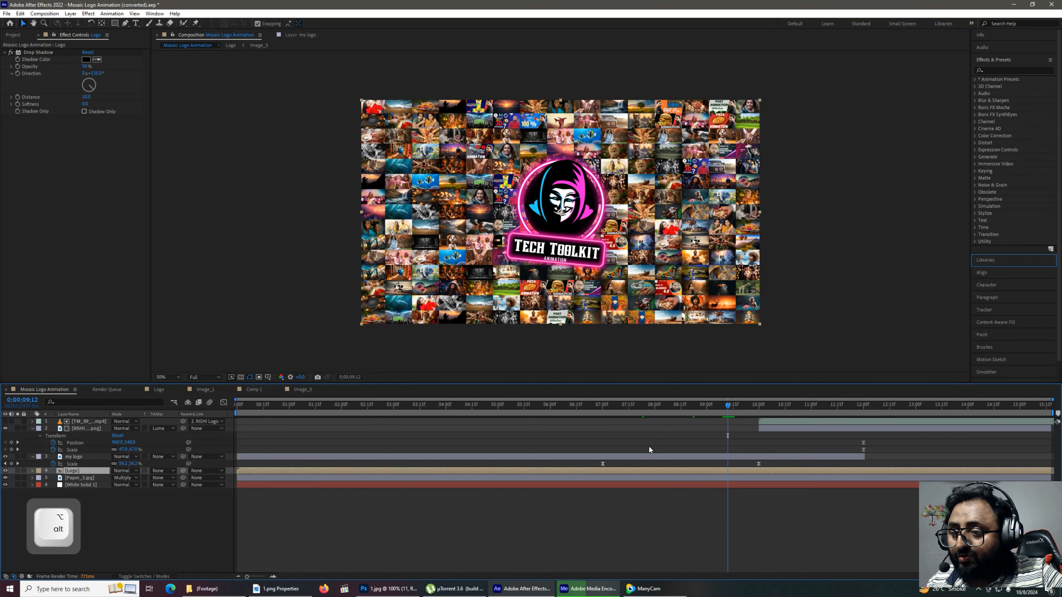
# Step: Reveal the Scale and Rotation keyframes of the my logo layer and scrub to 0;00;09;14 to examine its shrinking rotation
pyautogui.click(646, 456)
pyautogui.press('s')
pyautogui.click(603, 407)
pyautogui.moveTo(617, 413)
pyautogui.mouseDown()
pyautogui.moveTo(633, 412)
pyautogui.moveTo(623, 413)
pyautogui.mouseUp()
pyautogui.press('r')
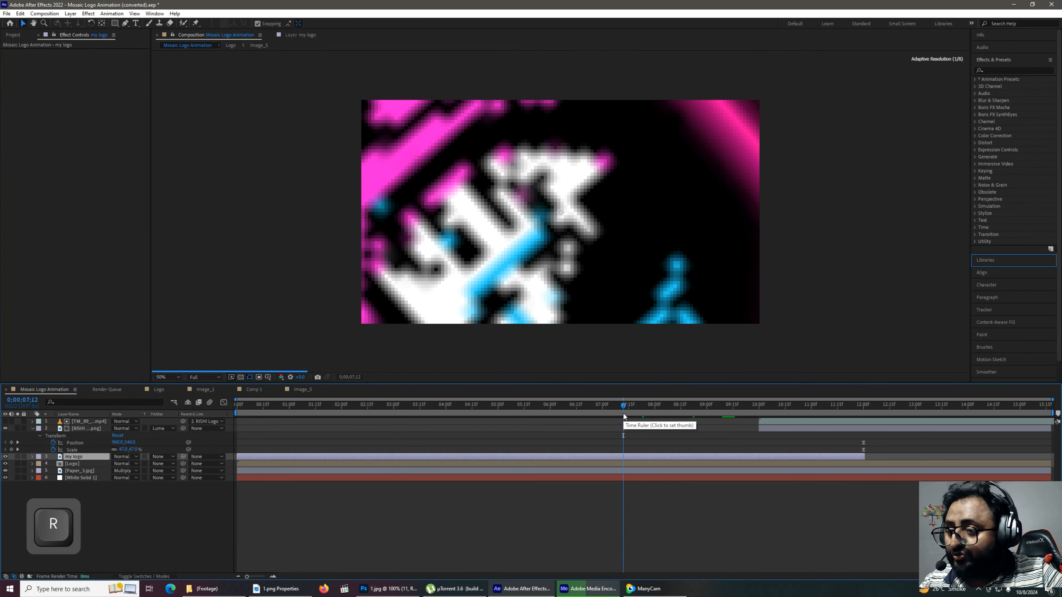
pyautogui.moveTo(608, 409); pyautogui.dragTo(731, 413)
pyautogui.click(575, 254)
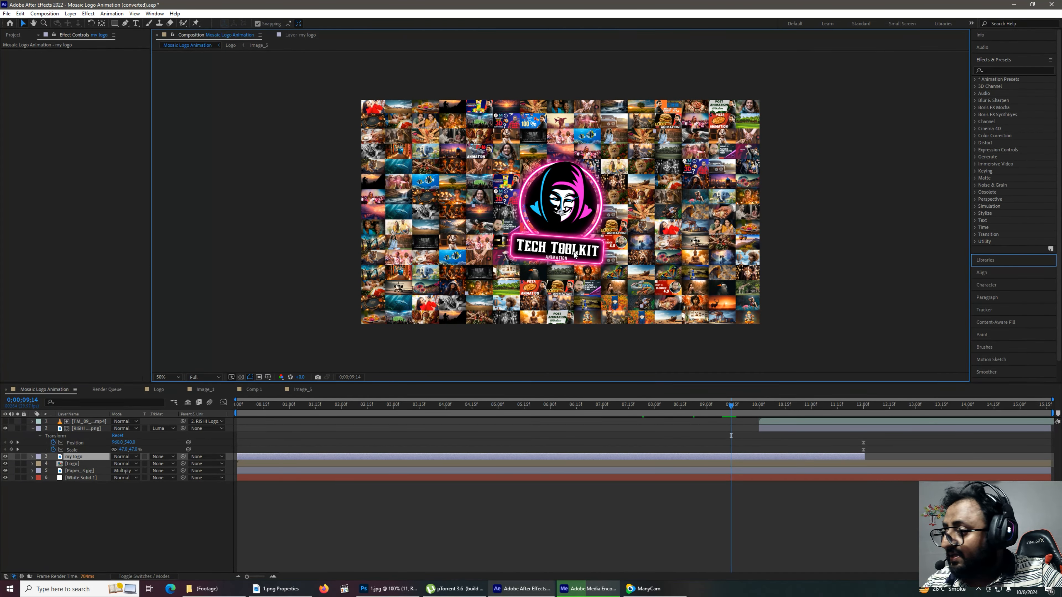
pyautogui.press('r')
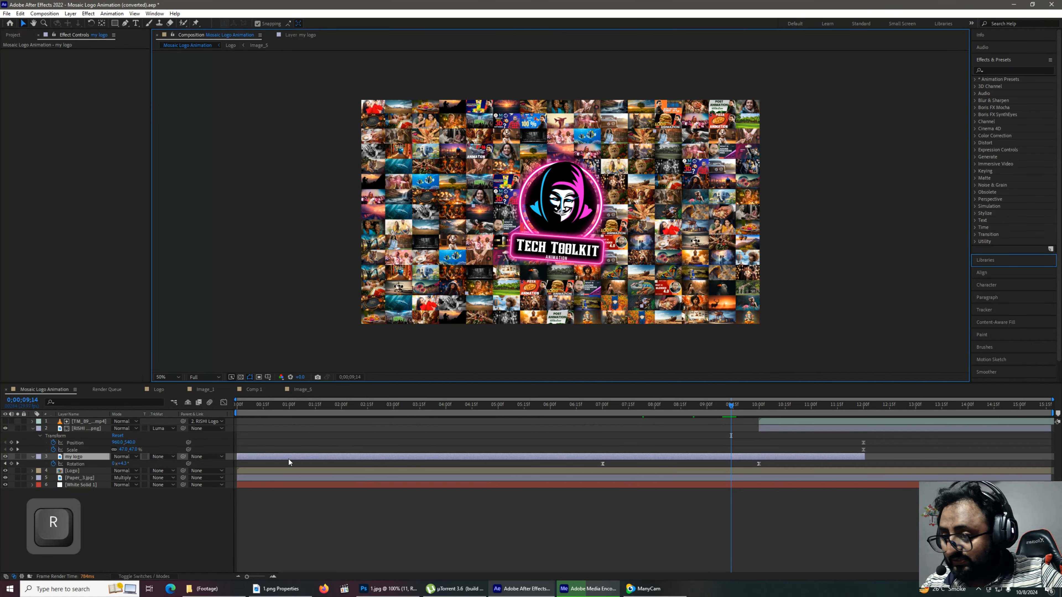
pyautogui.hotkey('shift', 's')
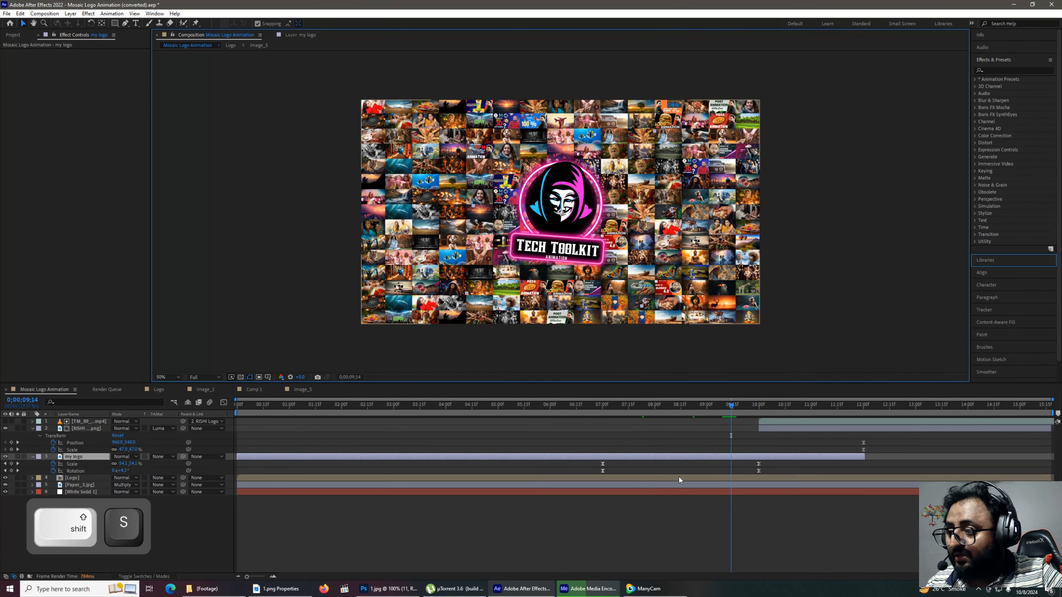
# Step: Set the Logo layer's track matte to Alpha Matte "my logo"
pyautogui.click(732, 419)
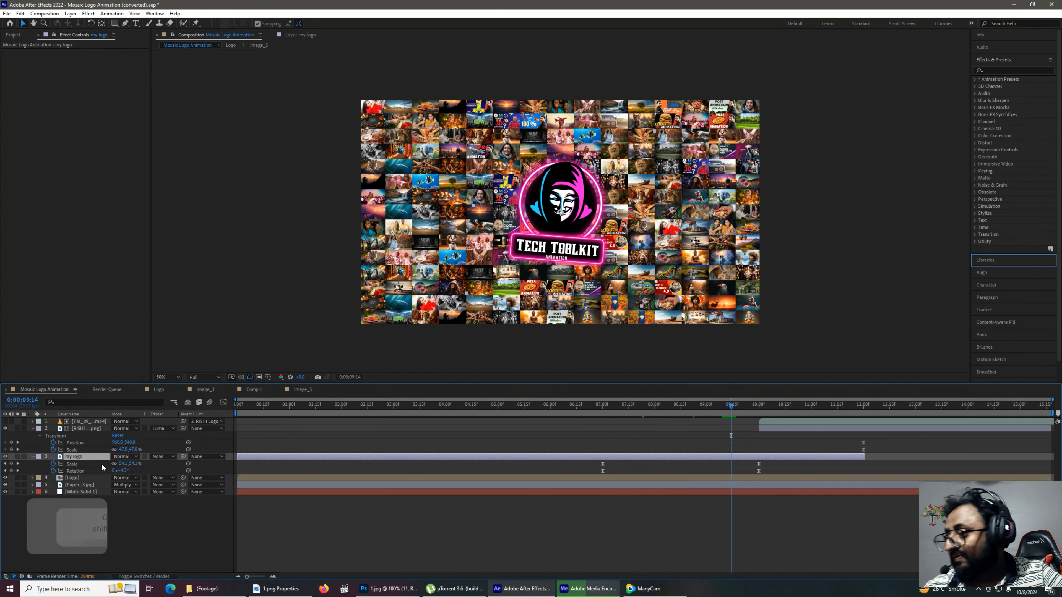
pyautogui.hotkey('alt', 'a')
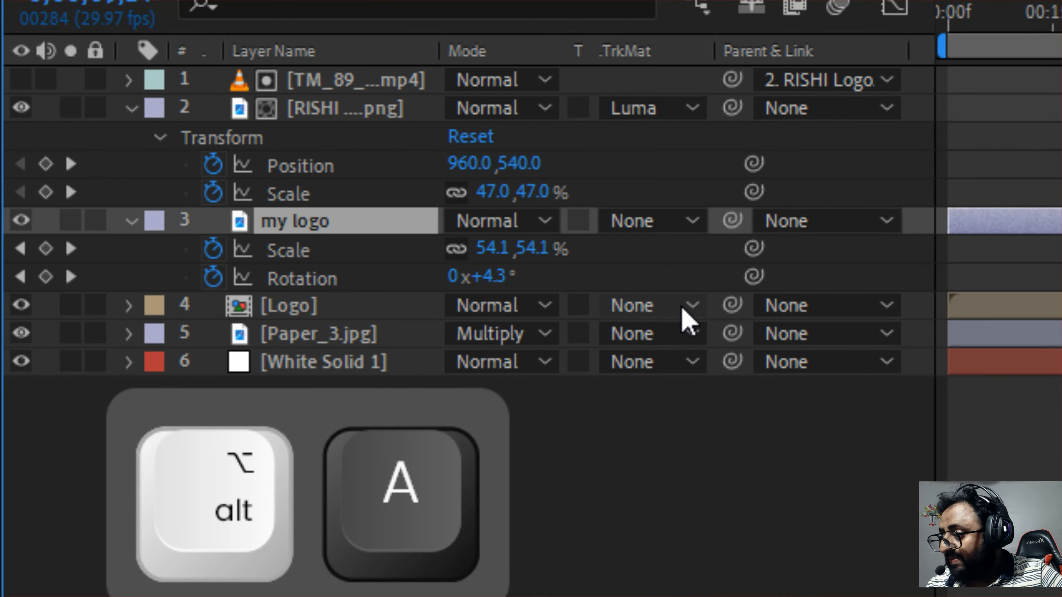
pyautogui.click(653, 311)
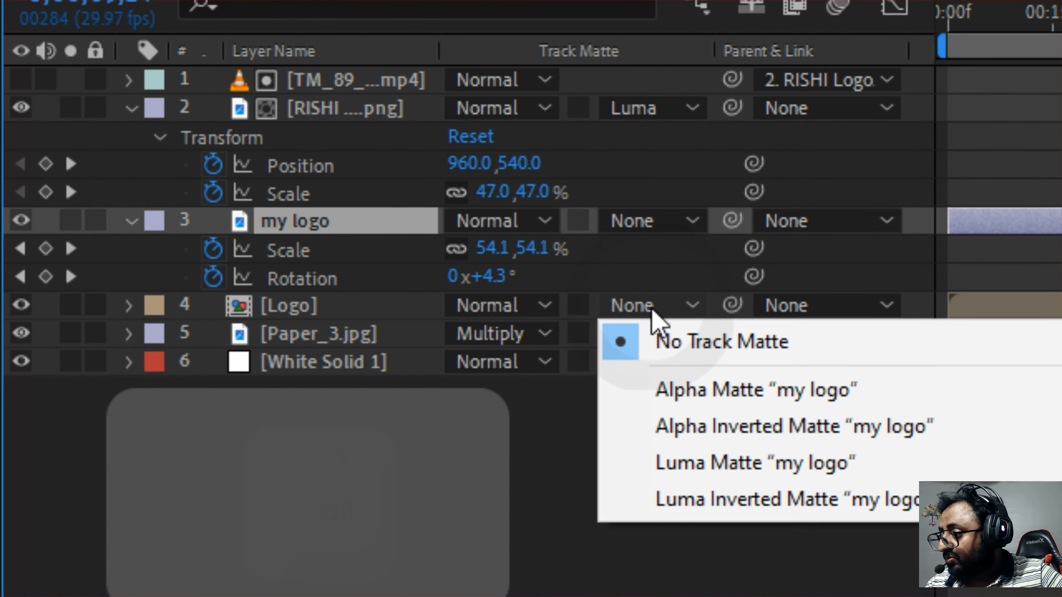
pyautogui.click(687, 390)
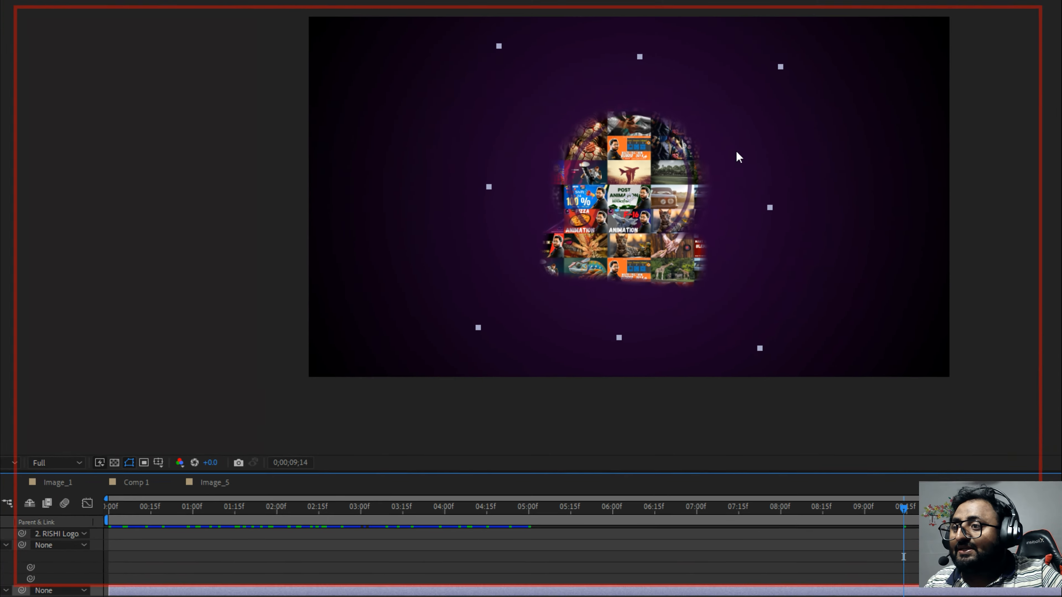
pyautogui.hotkey('alt', 's')
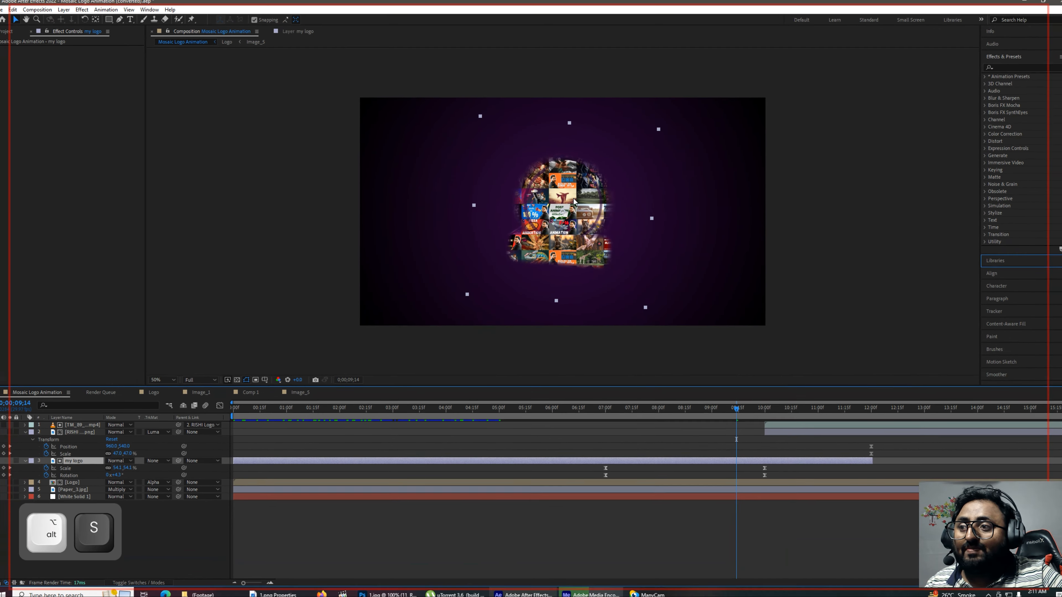
# Step: Preview the matted mosaic until 0;00;08;12 and lower the composition preview resolution to Quarter
pyautogui.moveTo(738, 419); pyautogui.dragTo(615, 426)
pyautogui.press('space')
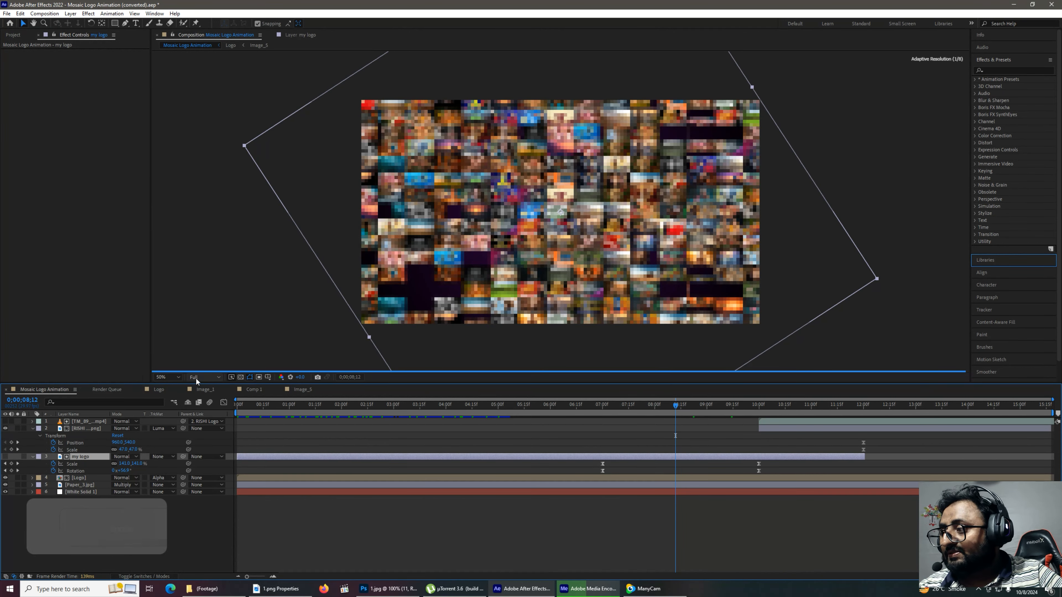
pyautogui.click(204, 377)
pyautogui.click(206, 424)
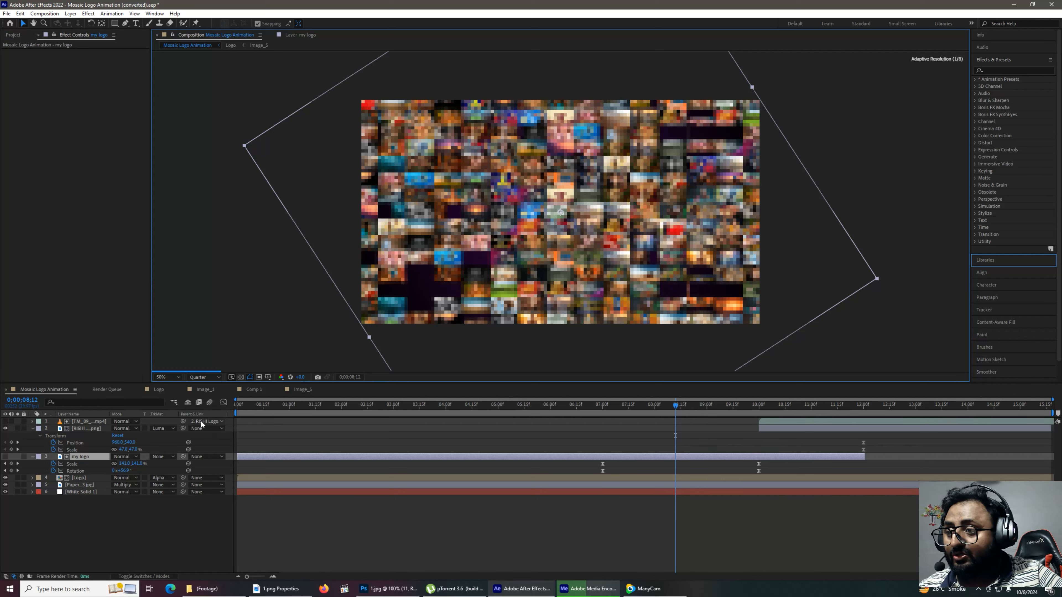
# Step: Preview the matte animation from 0;00;07;02 and scrub to 0;00;10;01 to examine the mosaic shrinking into the logo shape
pyautogui.moveTo(680, 405); pyautogui.dragTo(604, 421)
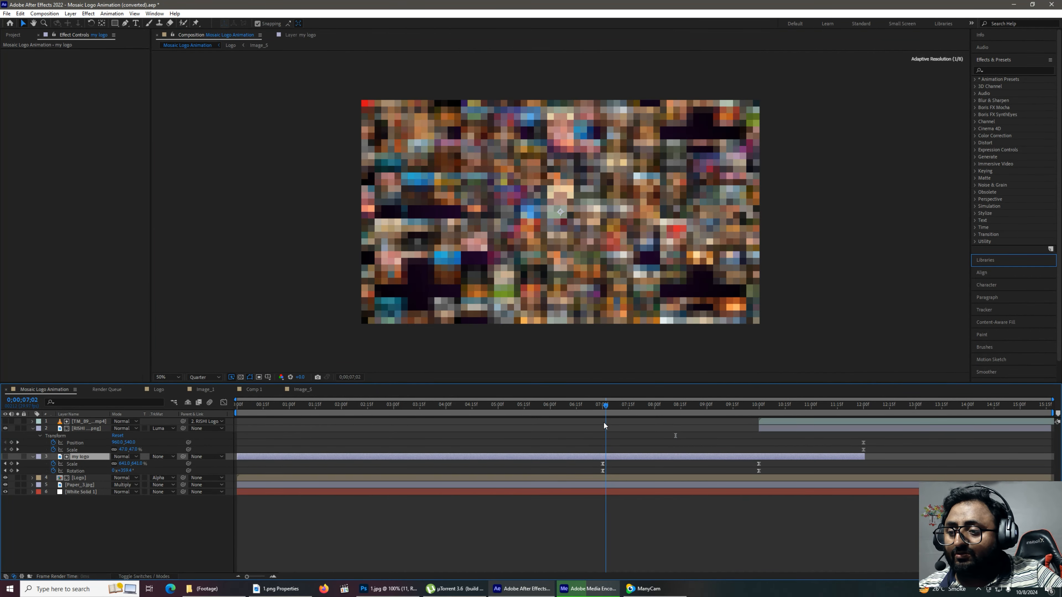
pyautogui.press('space')
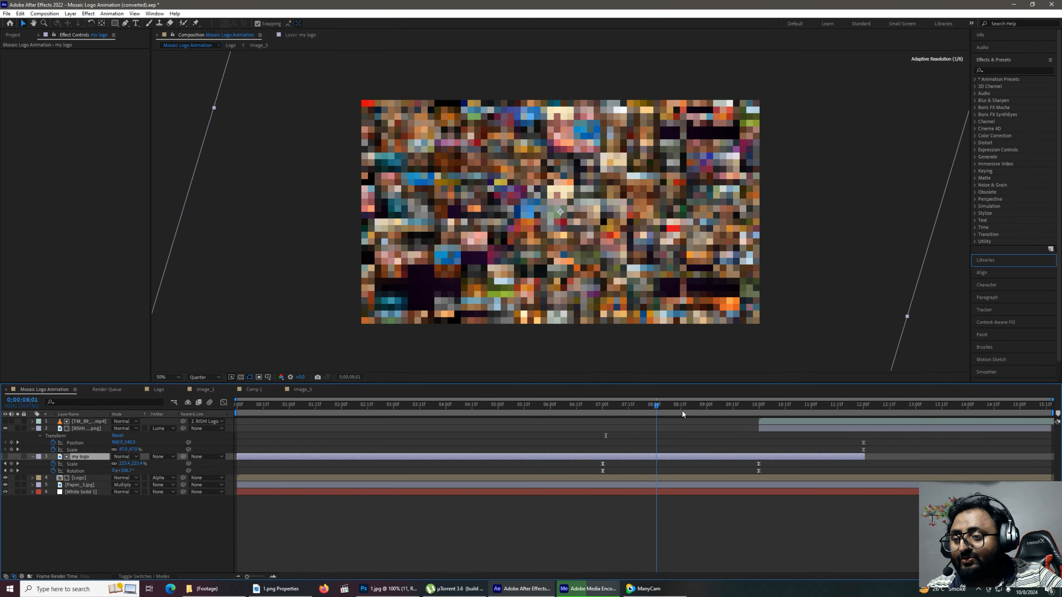
pyautogui.click(734, 411)
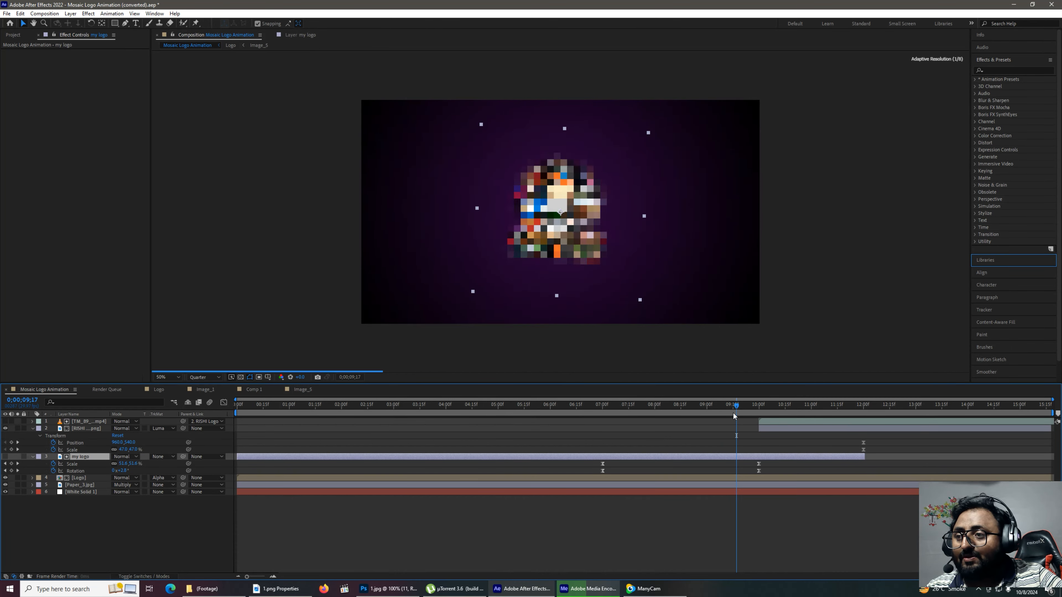
pyautogui.moveTo(731, 413); pyautogui.dragTo(763, 459)
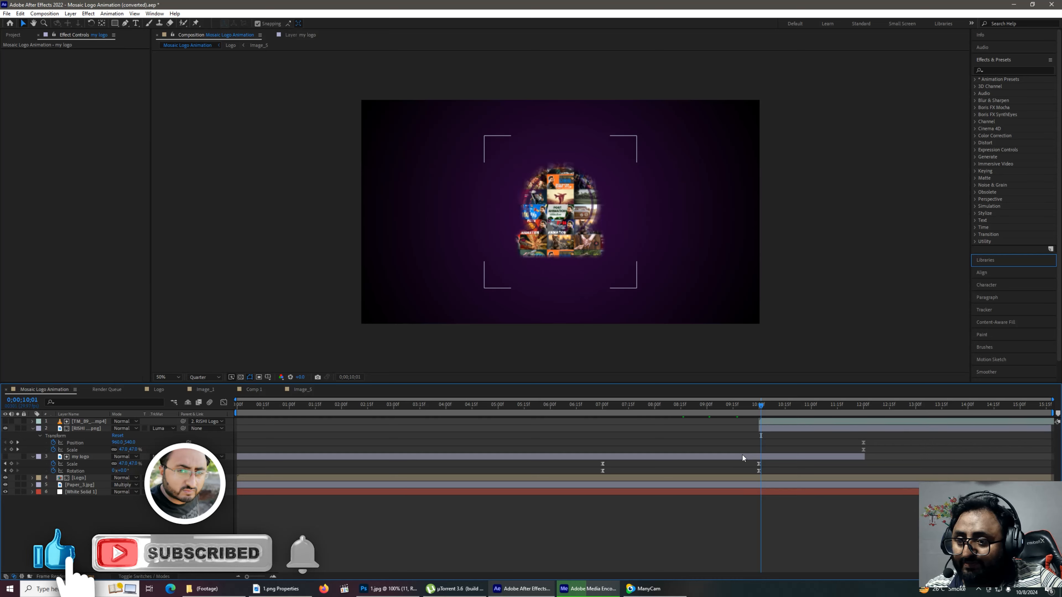
# Step: Make the TM_89_Ink.mp4 layer visible and set the PNG logo layer's track matte to No Track Matte
pyautogui.click(5, 421)
pyautogui.click(51, 429)
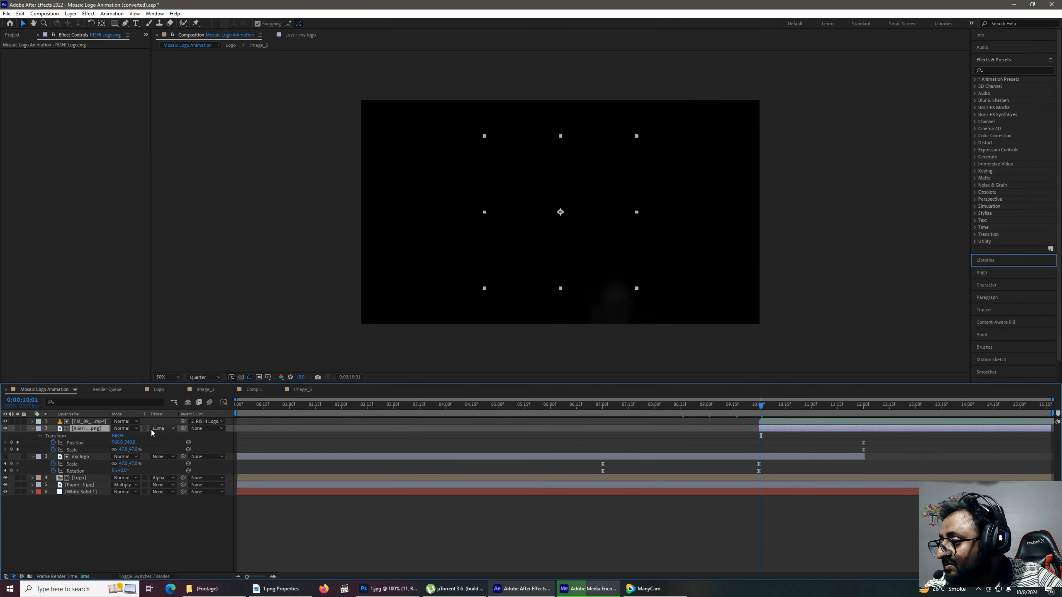
pyautogui.click(161, 428)
pyautogui.click(176, 438)
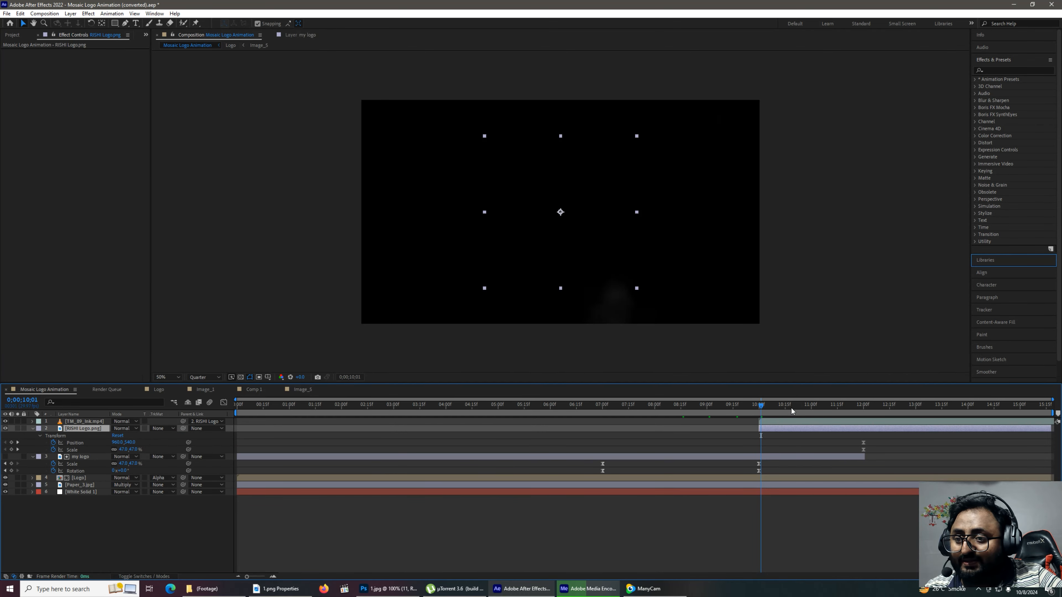
# Step: Scrub to 0;00;11;00 and toggle the TM_89_Ink.mp4 layer's visibility to compare the ink footage with the logo beneath
pyautogui.moveTo(778, 408); pyautogui.dragTo(811, 408)
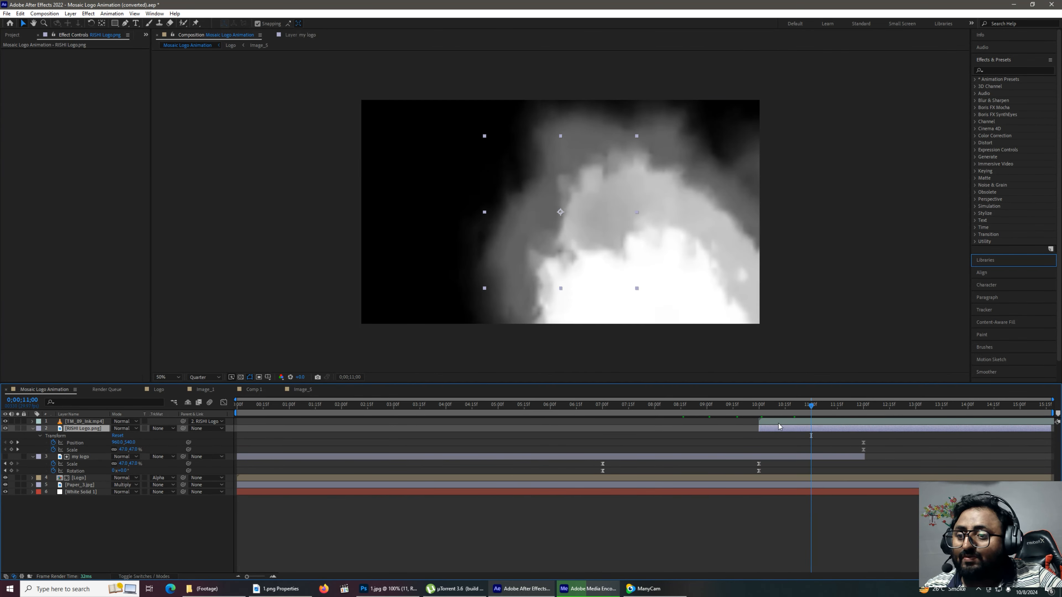
pyautogui.click(779, 421)
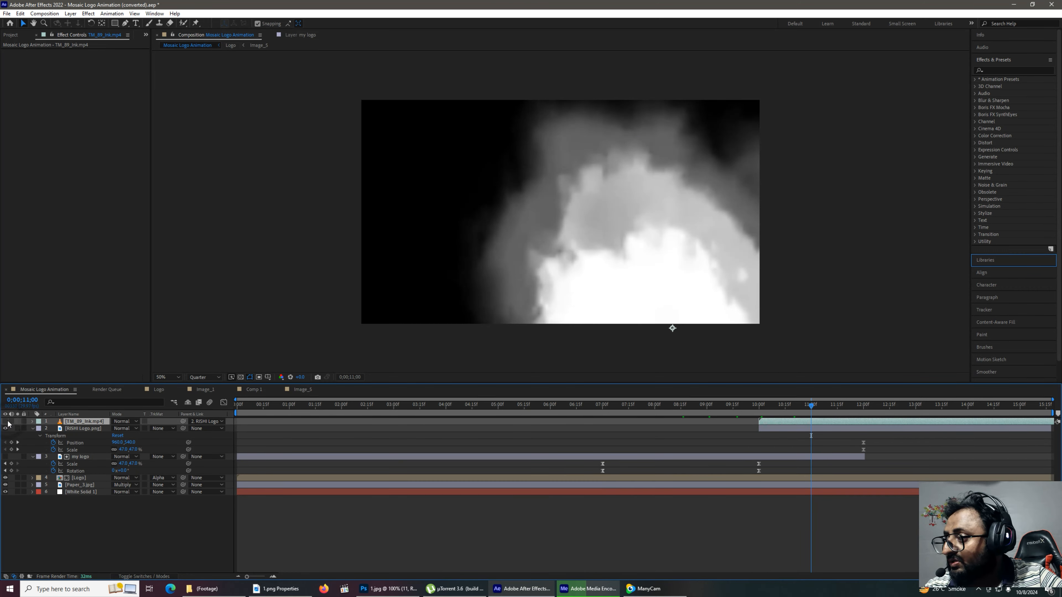
pyautogui.click(6, 422)
pyautogui.click(6, 421)
pyautogui.click(6, 422)
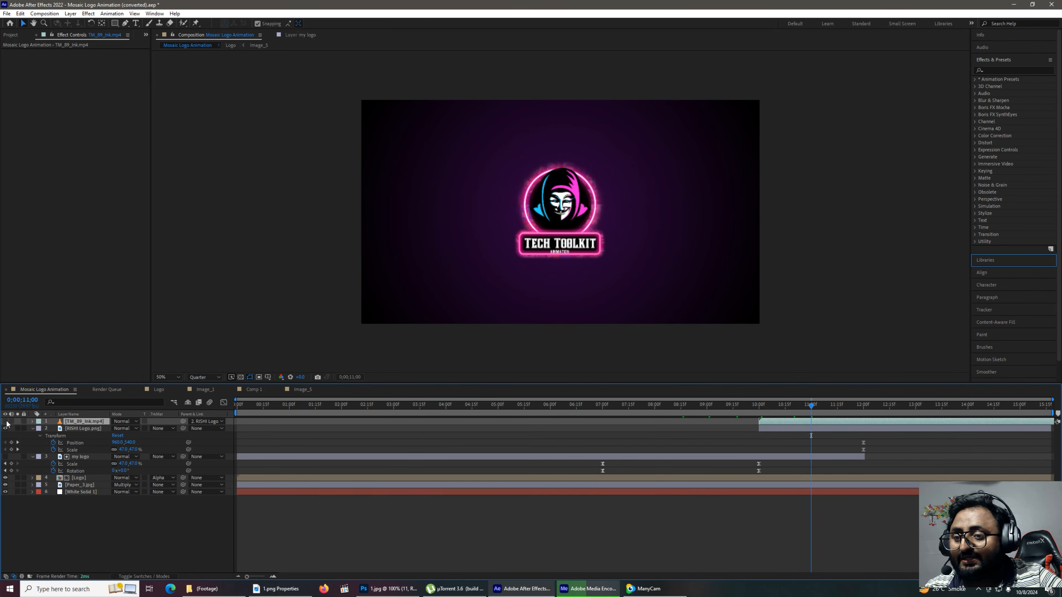
pyautogui.click(6, 422)
# Step: Set the PNG logo layer's track matte to Alpha Matte "TM_89_Ink.mp4" and preview it from 0;00;09;17
pyautogui.click(88, 430)
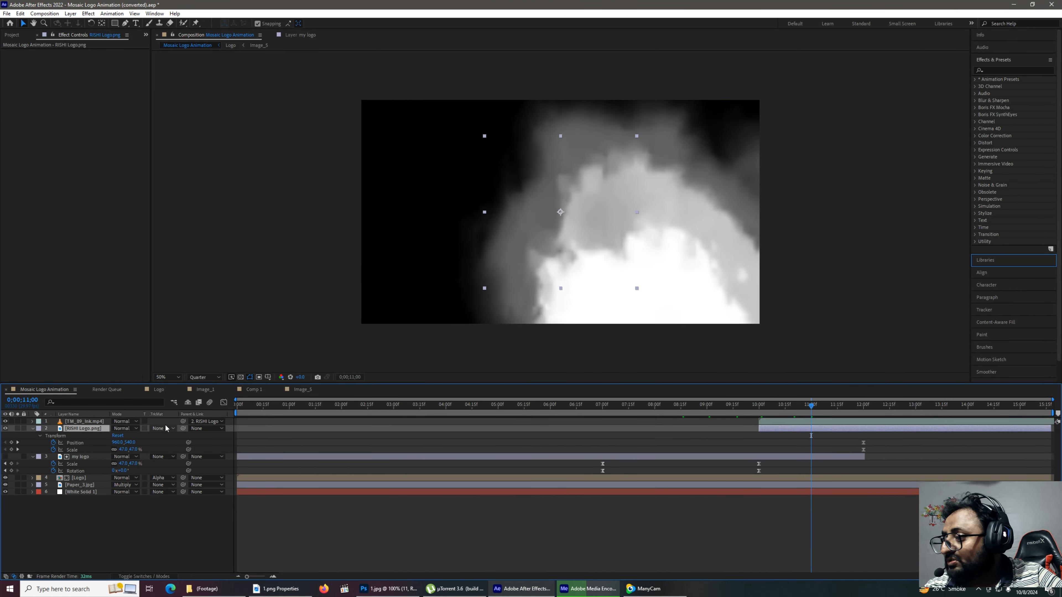
pyautogui.click(160, 429)
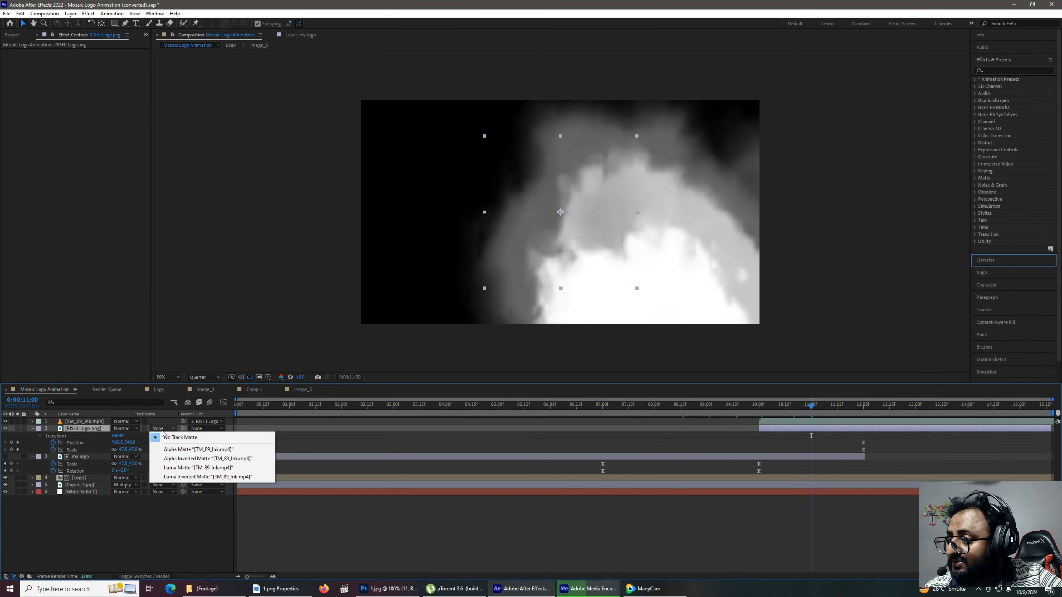
pyautogui.click(188, 450)
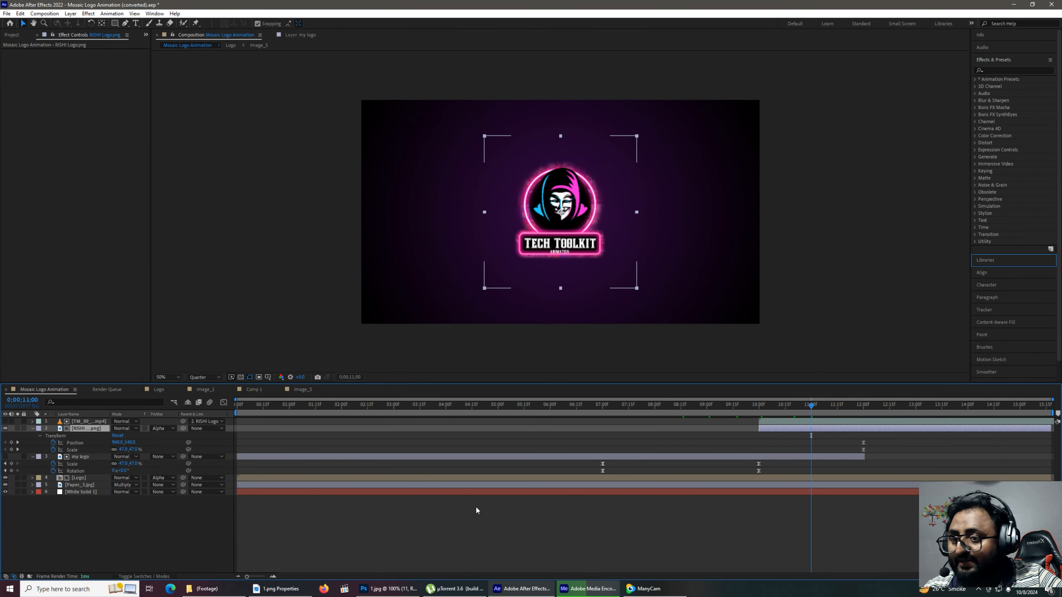
pyautogui.moveTo(811, 407); pyautogui.dragTo(736, 415)
pyautogui.press('space')
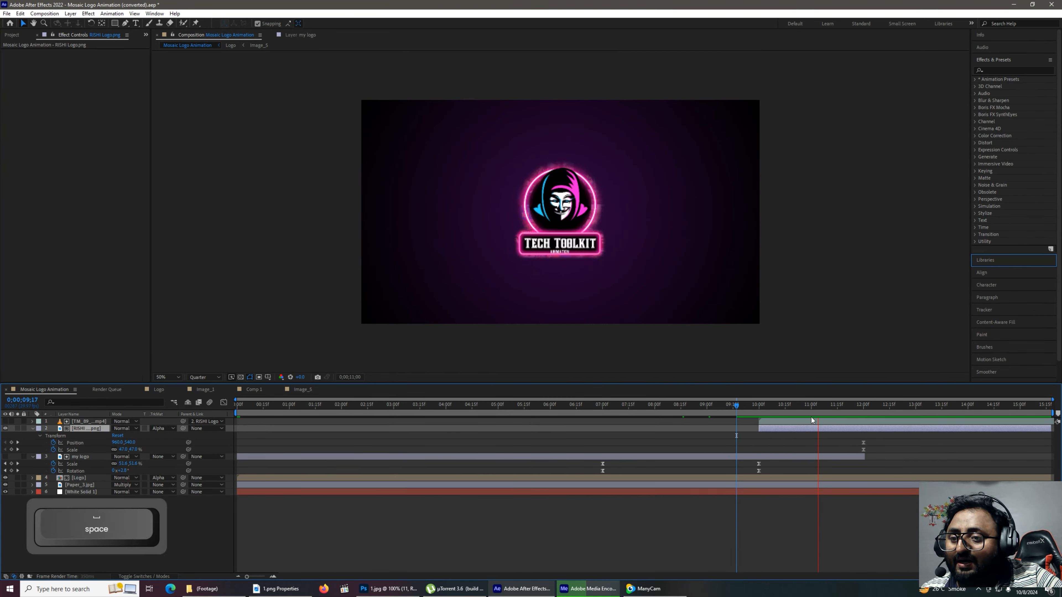
# Step: At 0;00;10;19, set the PNG logo layer's track matte to Luma Matte "TM_89_Ink.mp4" and preview the ink reveal from 0;00;10;21
pyautogui.moveTo(866, 415); pyautogui.dragTo(792, 428)
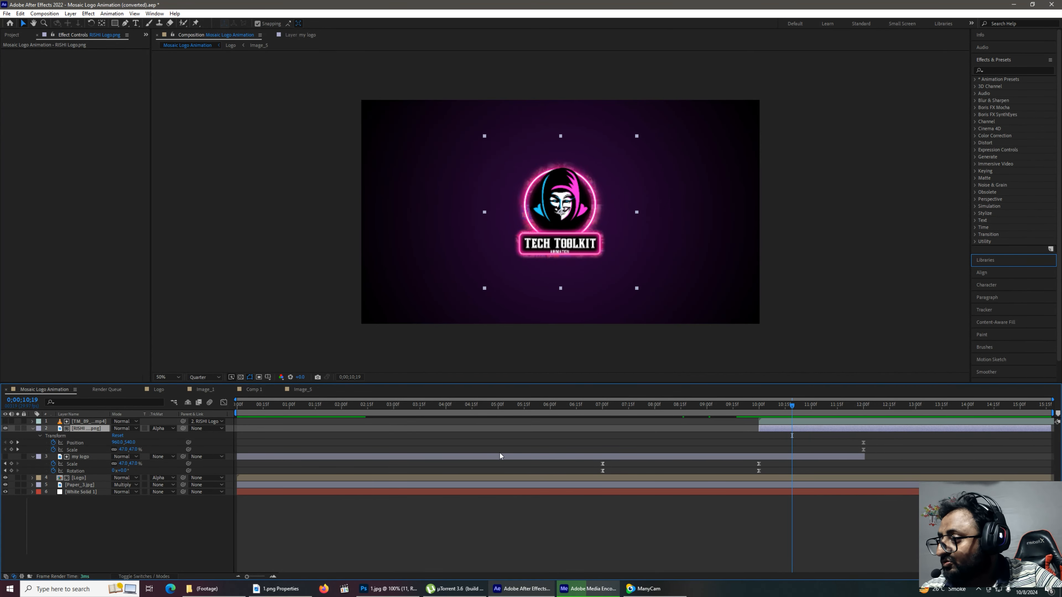
pyautogui.click(169, 432)
pyautogui.click(187, 468)
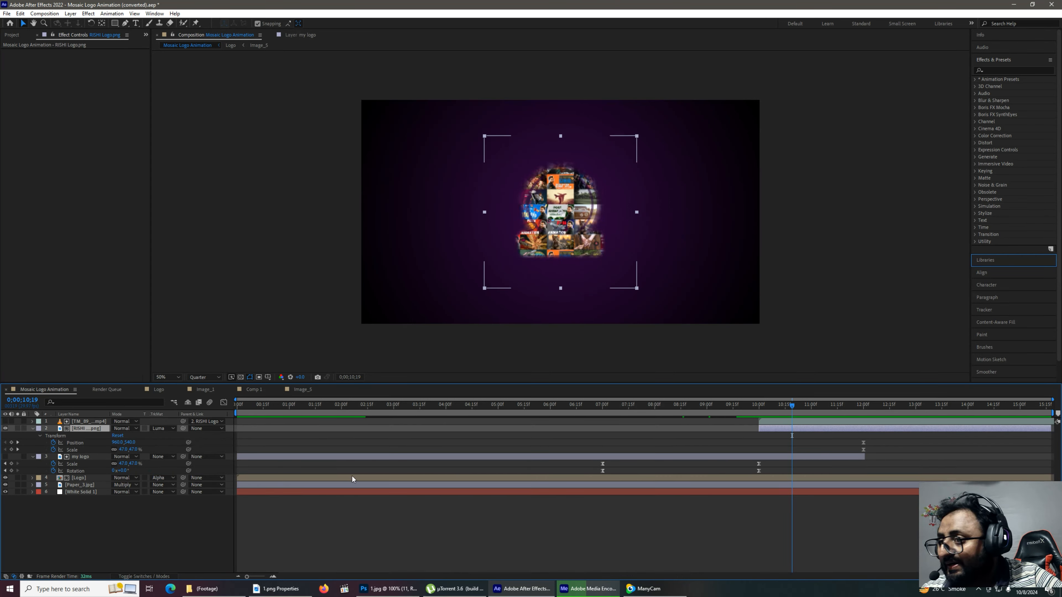
pyautogui.moveTo(795, 404)
pyautogui.mouseDown()
pyautogui.moveTo(832, 412)
pyautogui.moveTo(797, 412)
pyautogui.mouseUp()
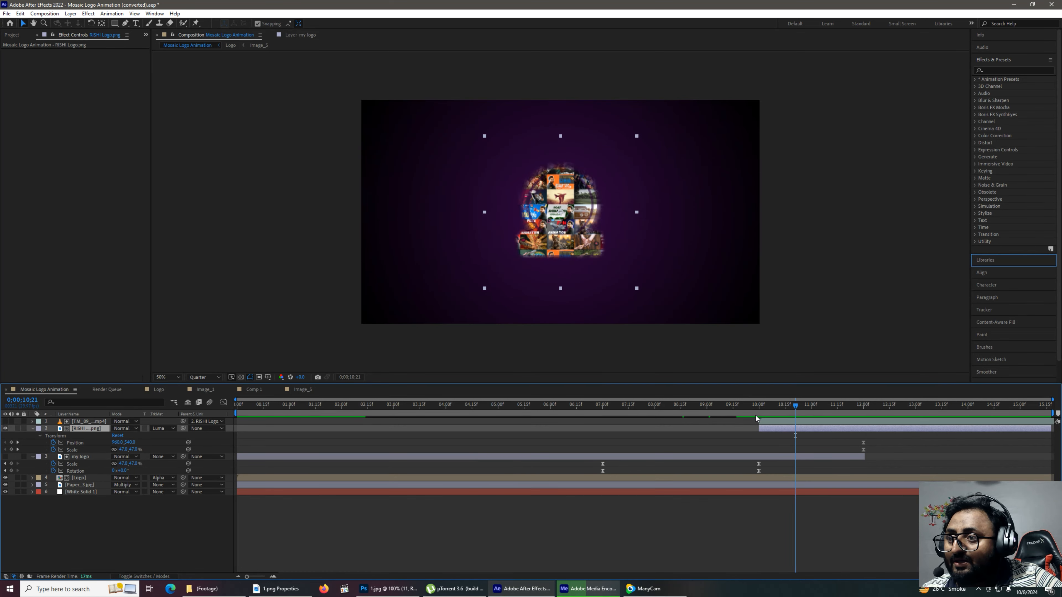
pyautogui.press('space')
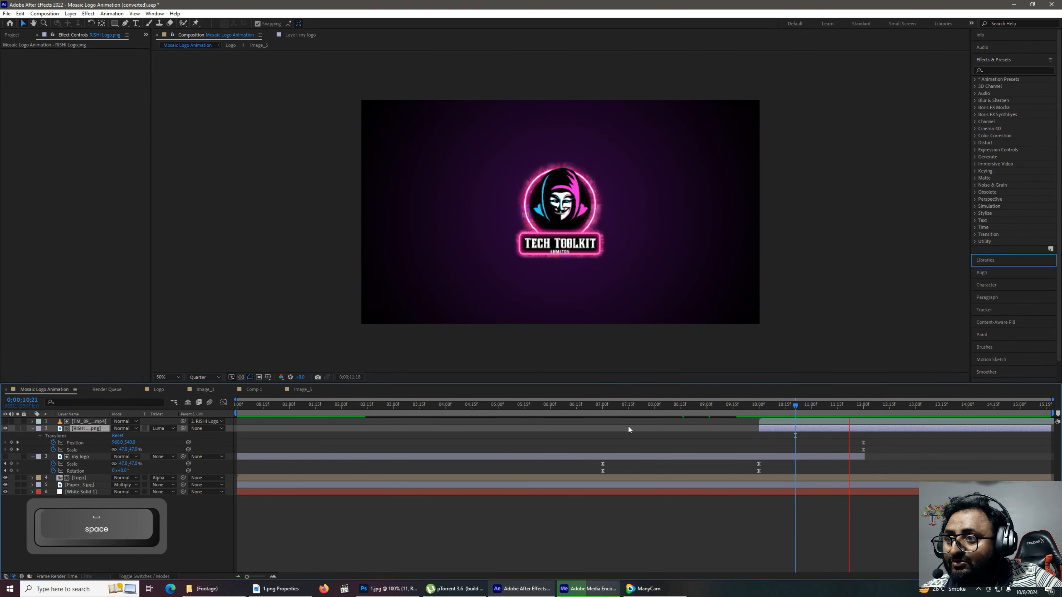
pyautogui.moveTo(842, 415); pyautogui.dragTo(774, 421)
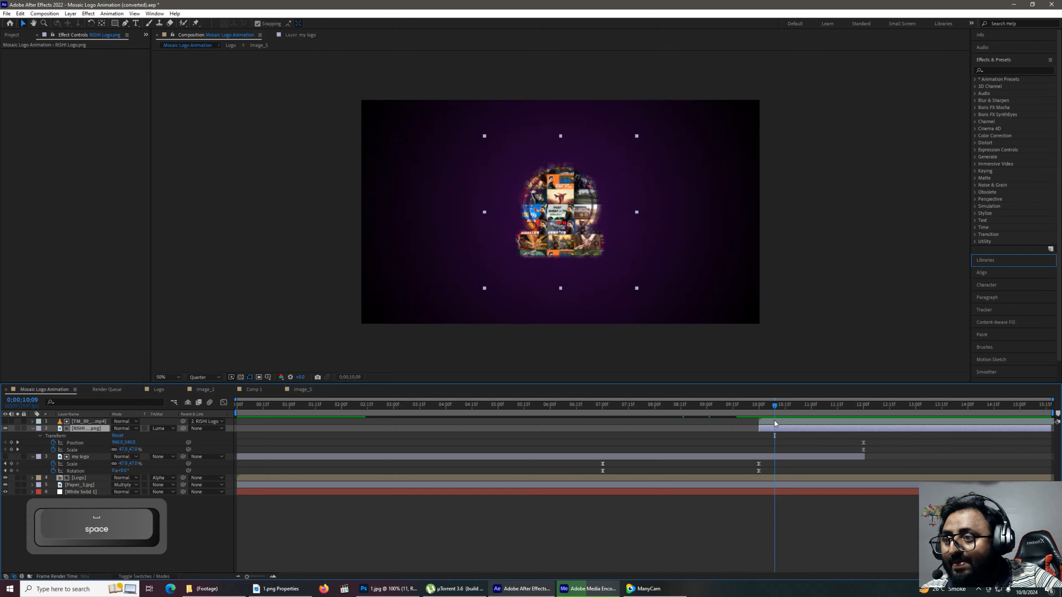
# Step: Try Luma Inverted Matte "TM_89_Ink.mp4" on the PNG logo layer, checking it at 0;00;11;10, and restore Luma Matte
pyautogui.click(161, 429)
pyautogui.click(180, 477)
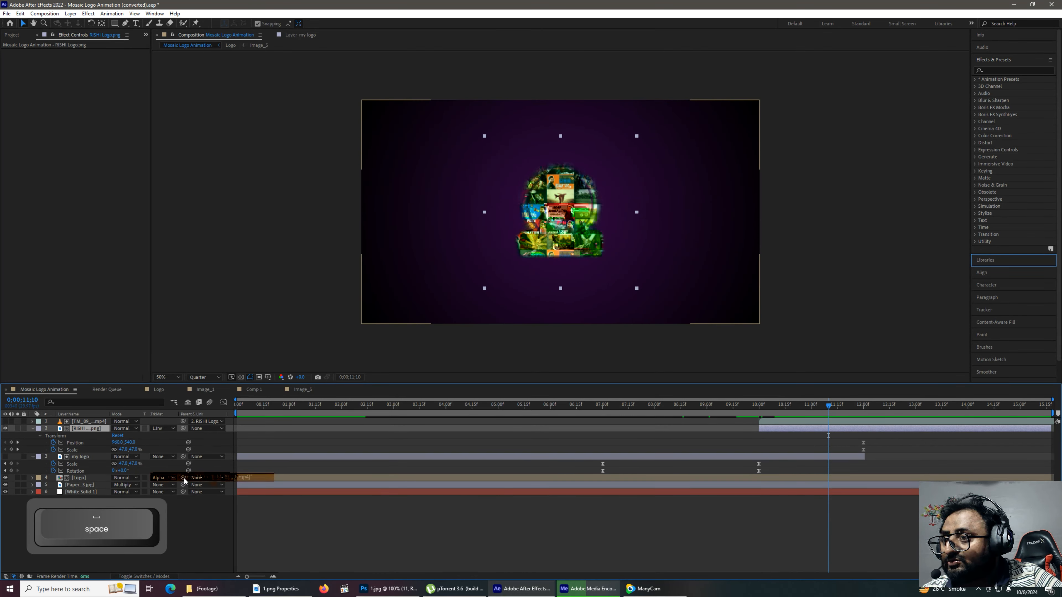
pyautogui.click(161, 428)
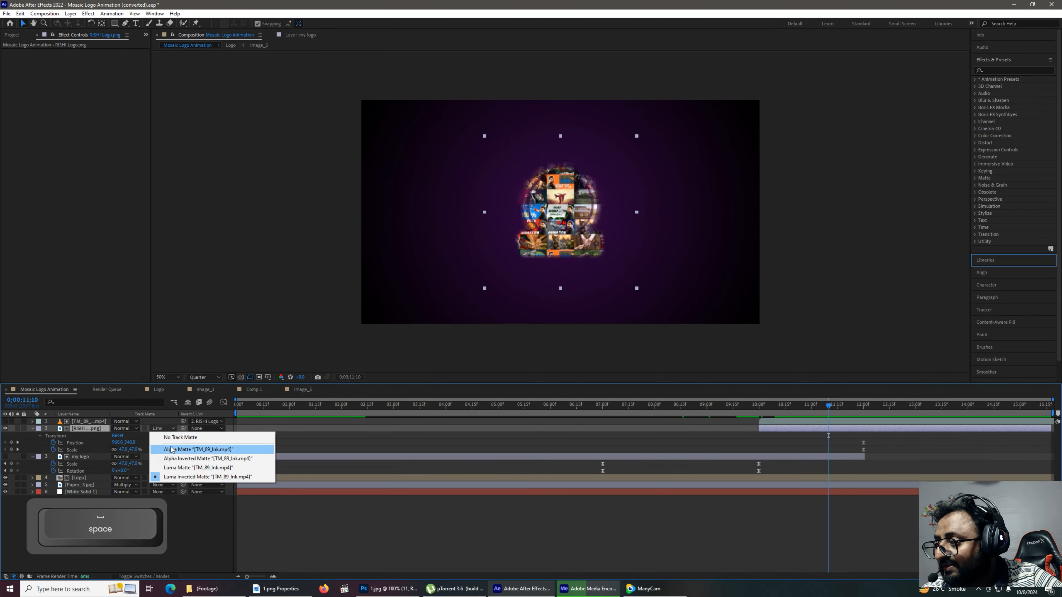
pyautogui.click(168, 469)
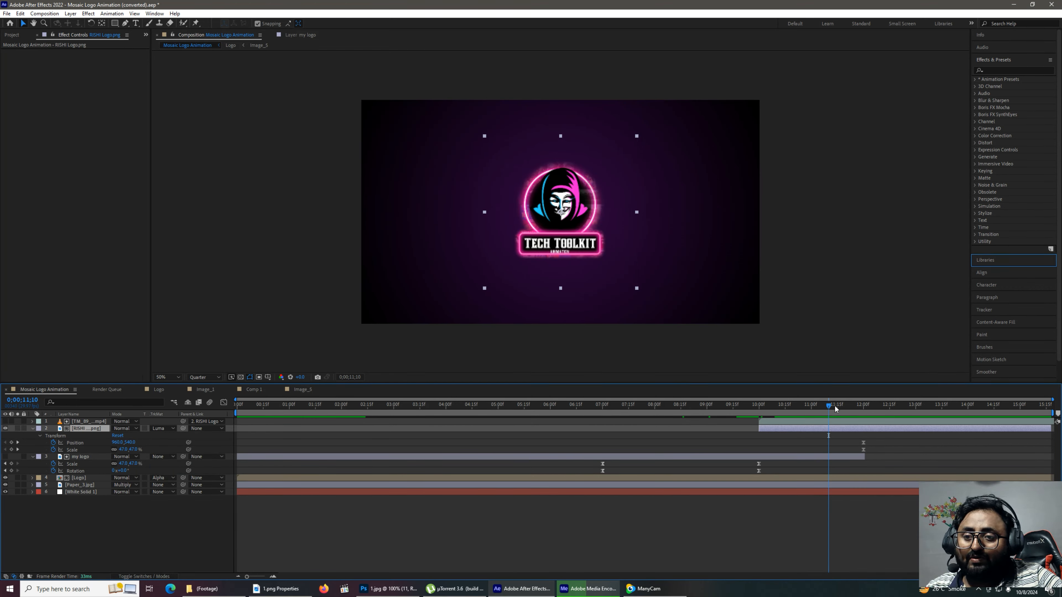
# Step: Preview the complete mosaic animation from 0;00;00;00 and scrub to 0;00;14;03 to examine the final logo
pyautogui.click(901, 405)
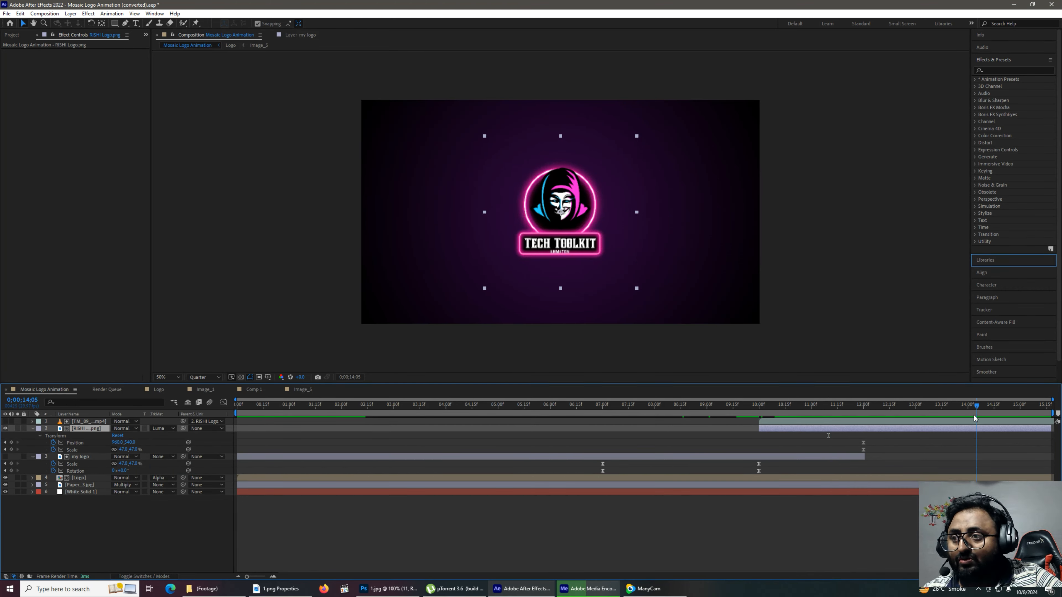
pyautogui.click(361, 405)
pyautogui.press('space')
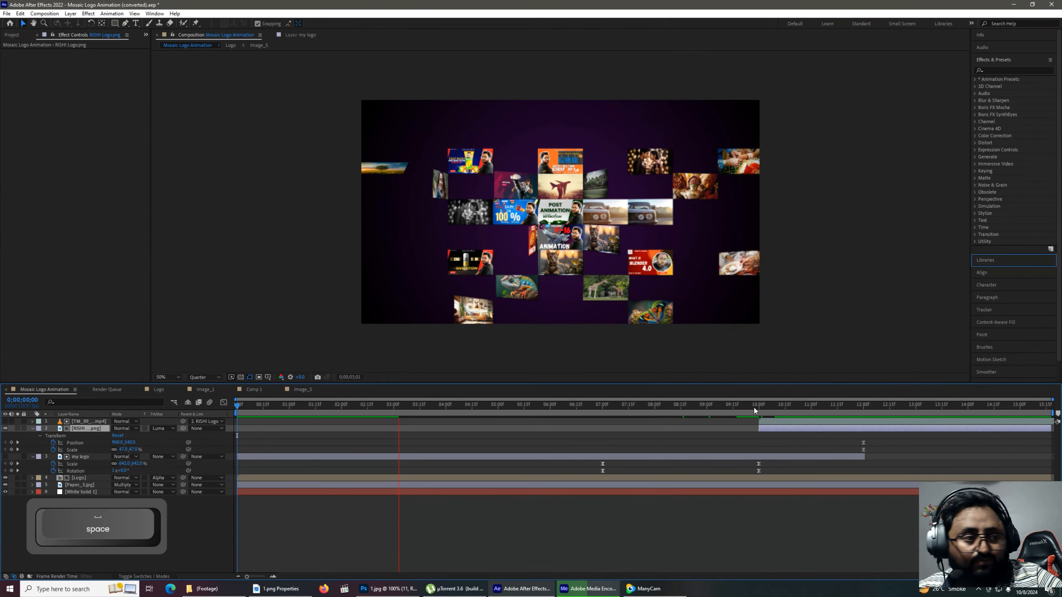
pyautogui.moveTo(757, 404); pyautogui.dragTo(973, 436)
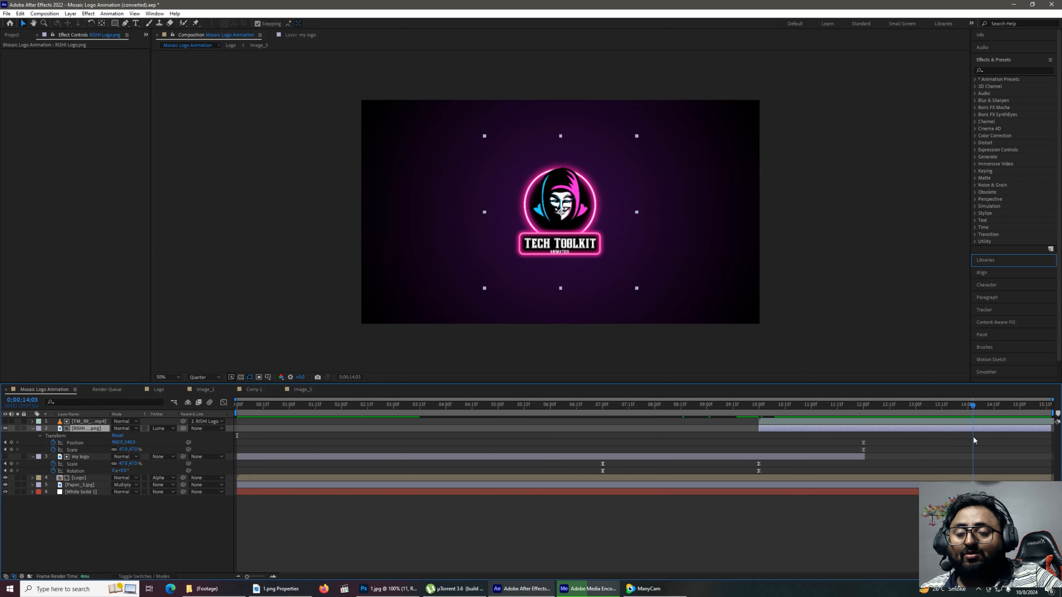